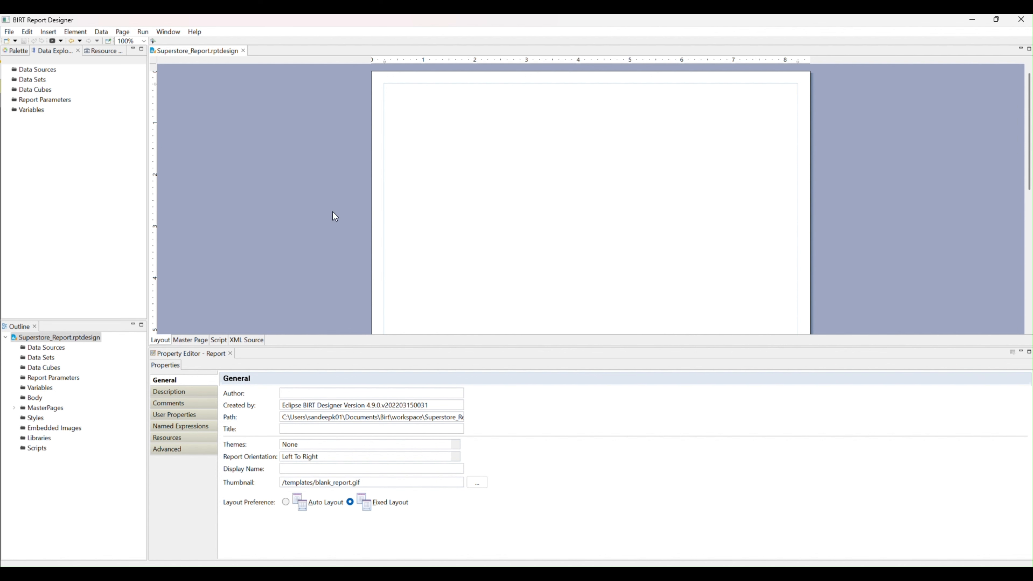
# Start a new data source of the Excel Data Source type, keeping the default name.
pyautogui.click(34, 71)
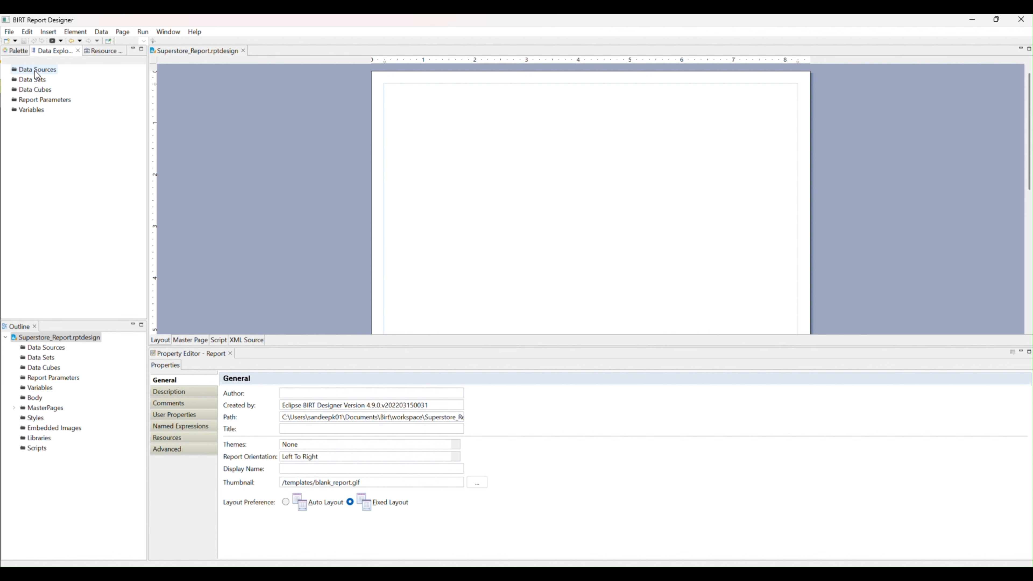
pyautogui.rightClick(50, 70)
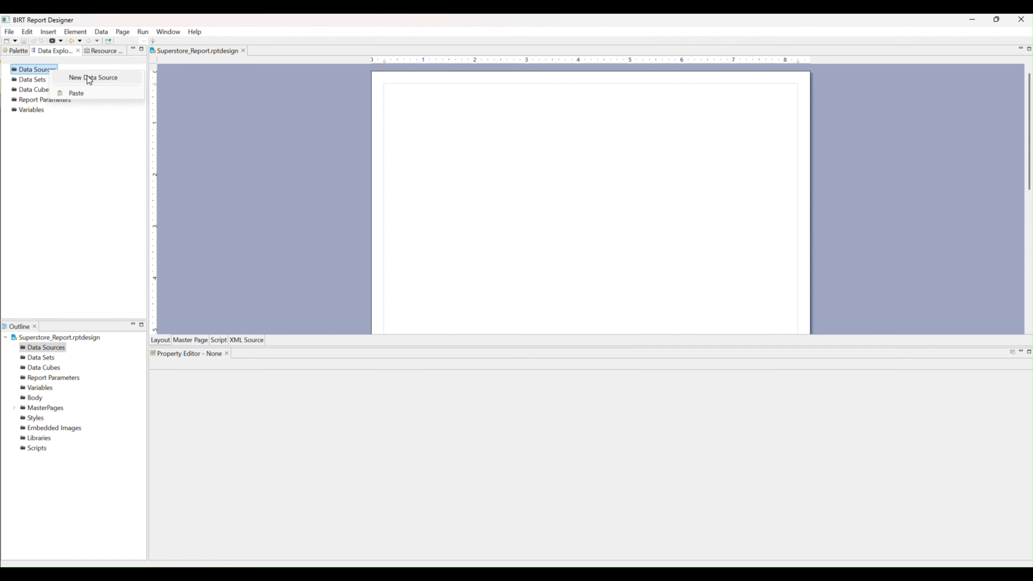
pyautogui.click(89, 78)
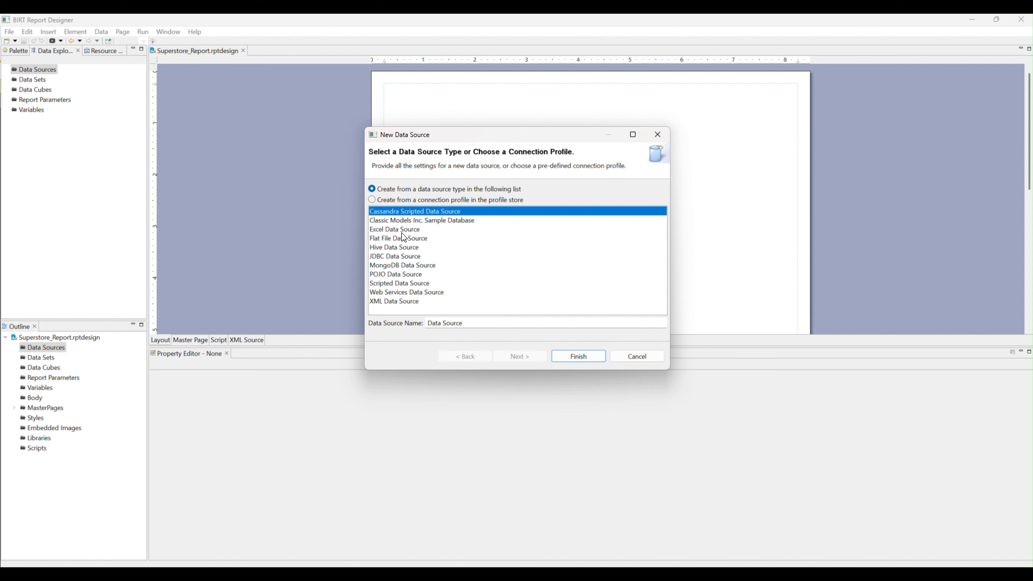
pyautogui.click(408, 228)
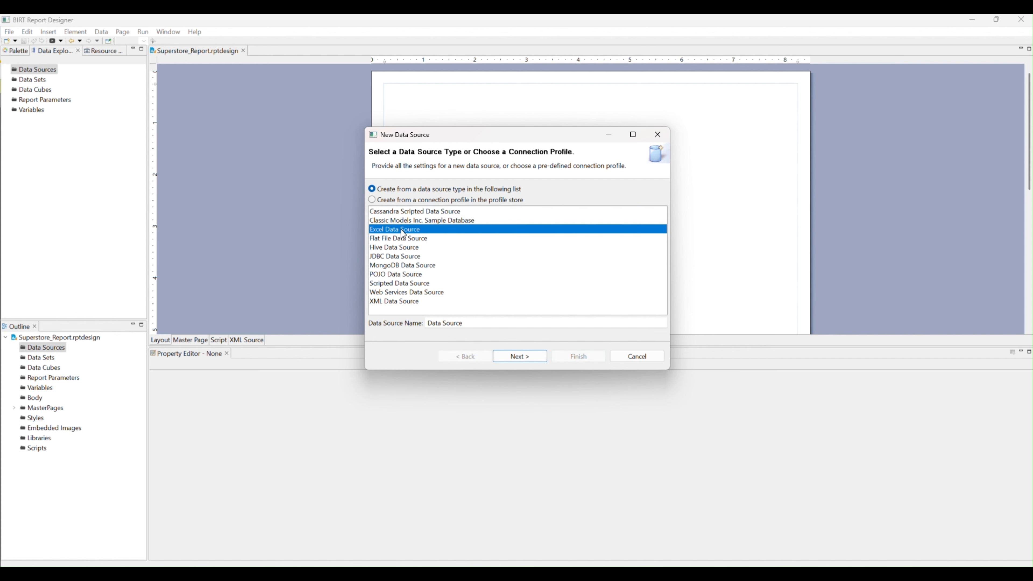
pyautogui.click(533, 355)
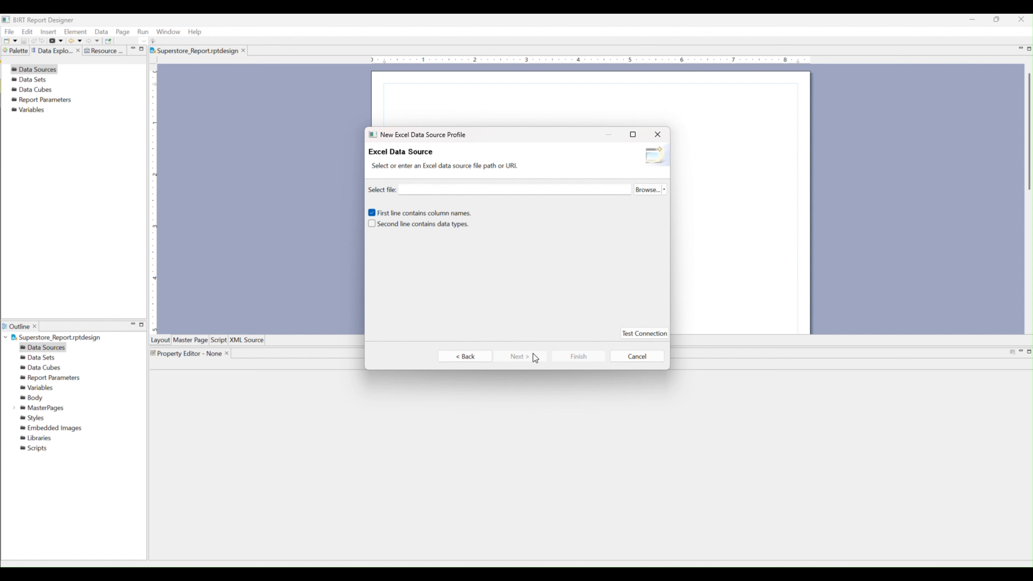
# Choose Sample - Superstore.xls from the Excel files folder in Documents as the source file, using an absolute path.
pyautogui.click(663, 189)
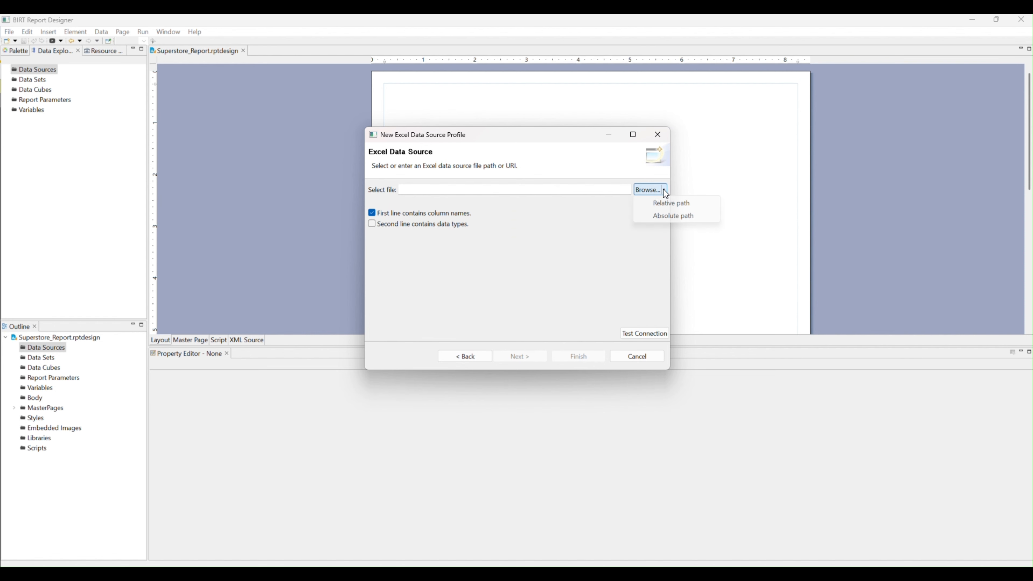
pyautogui.click(669, 215)
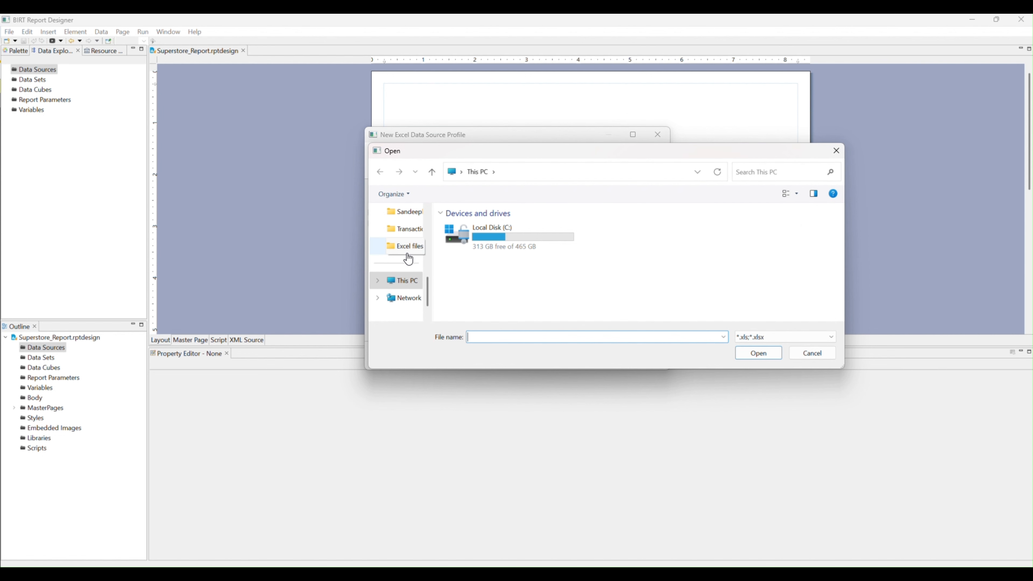
pyautogui.scroll(-1, 409, 257)
pyautogui.scroll(3, 408, 260)
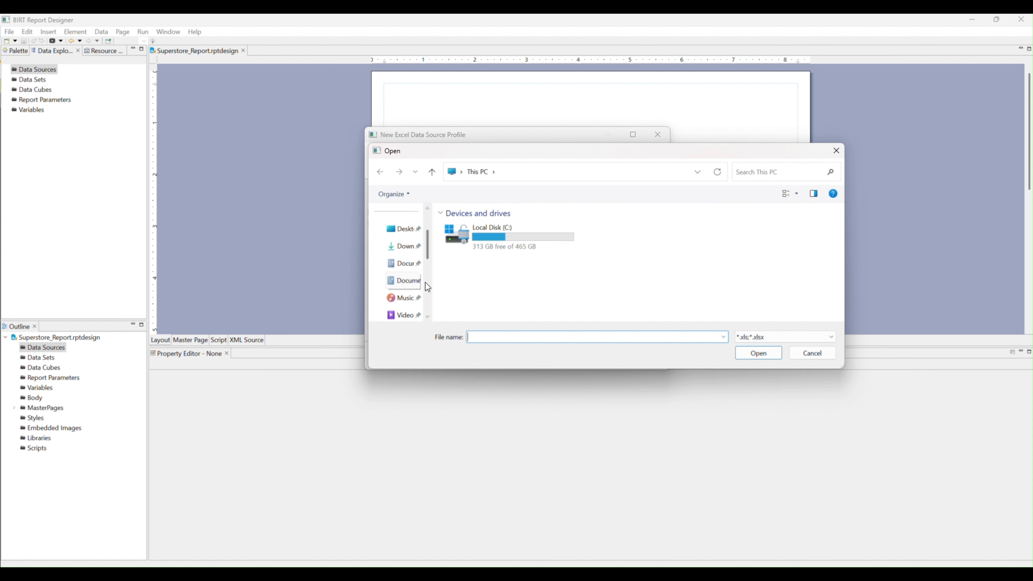
pyautogui.click(403, 263)
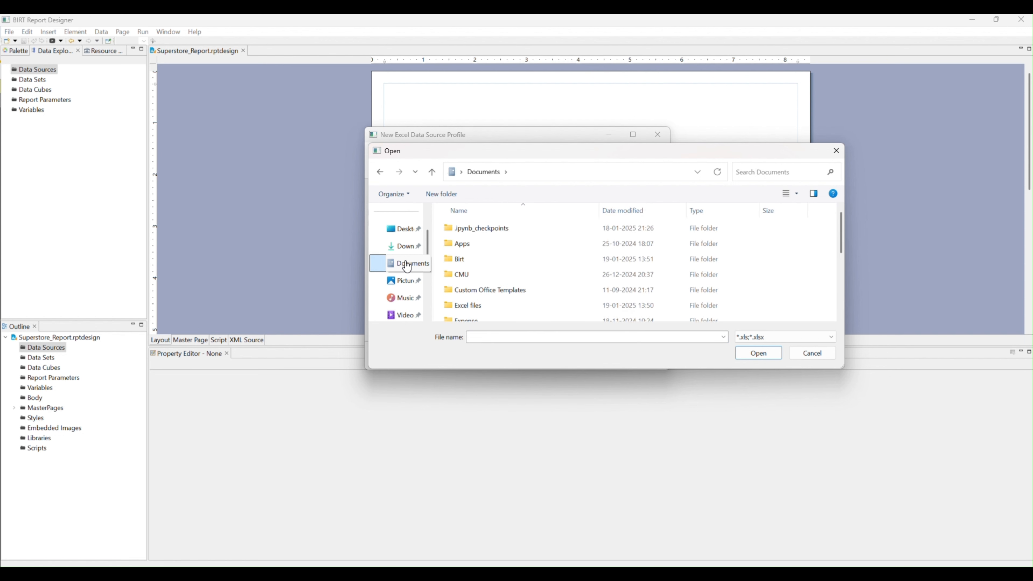
pyautogui.doubleClick(474, 305)
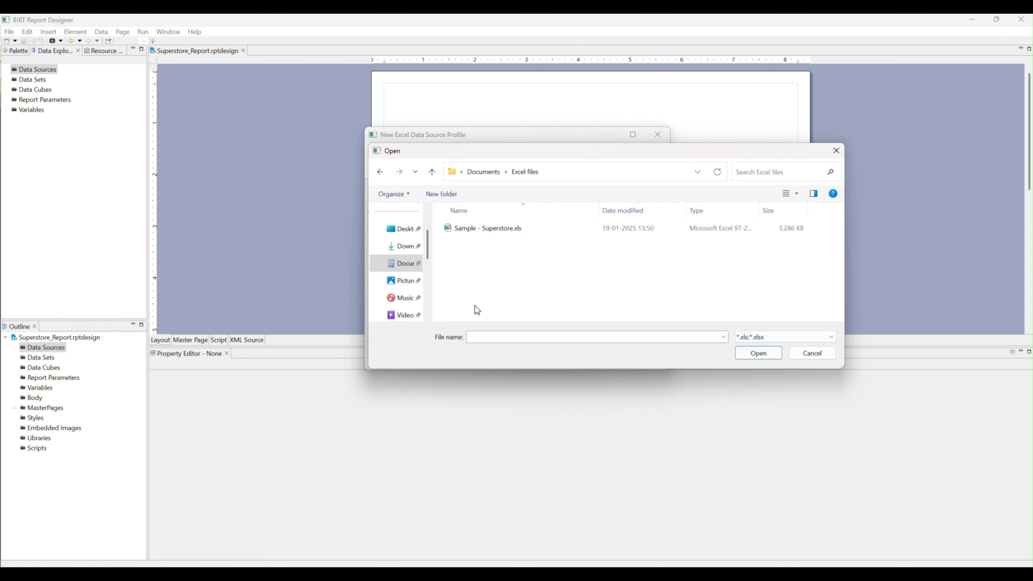
pyautogui.doubleClick(522, 228)
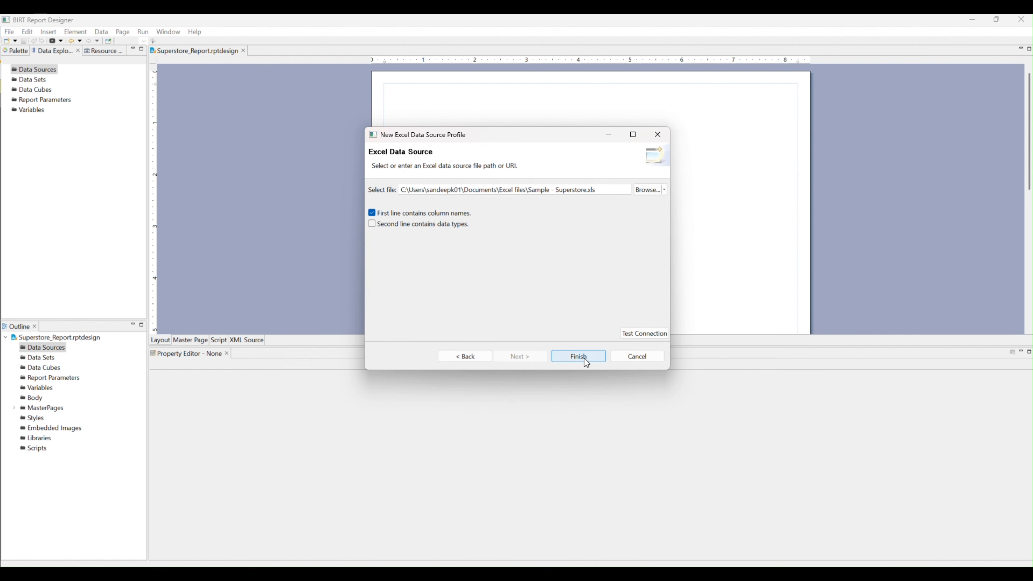
# Test the connection to the Excel file and finish creating the data source.
pyautogui.click(648, 335)
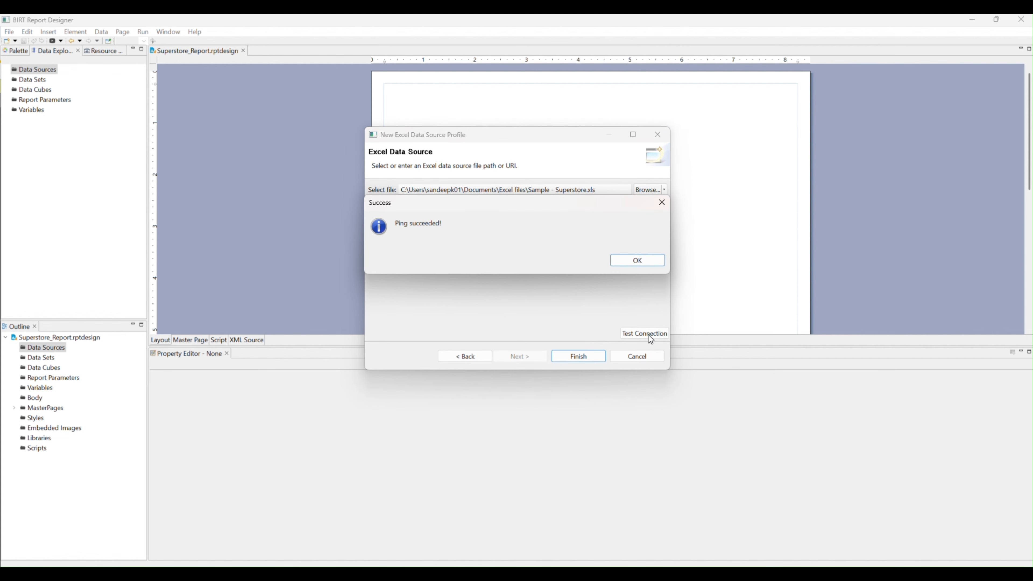
pyautogui.click(618, 261)
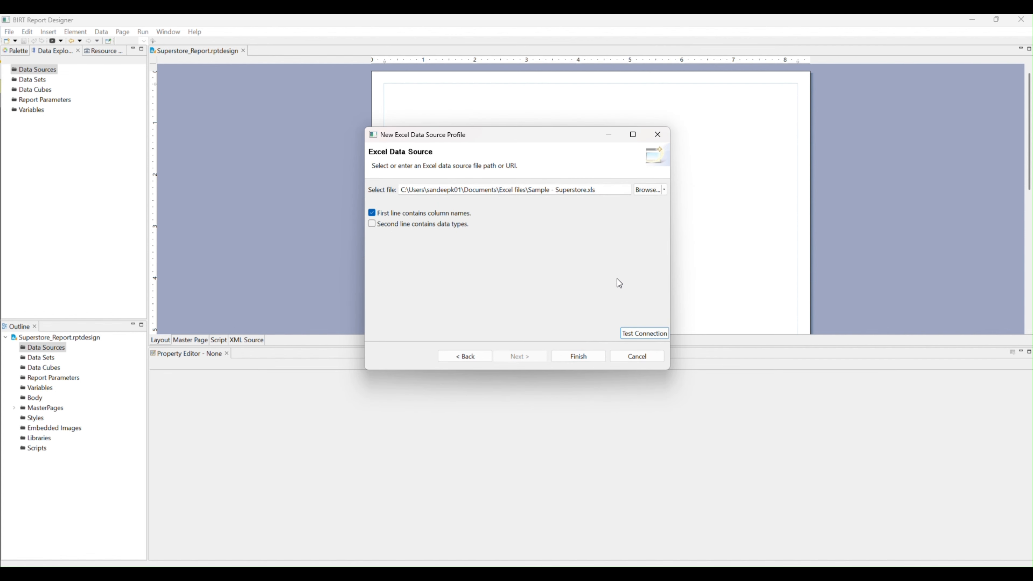
pyautogui.click(581, 355)
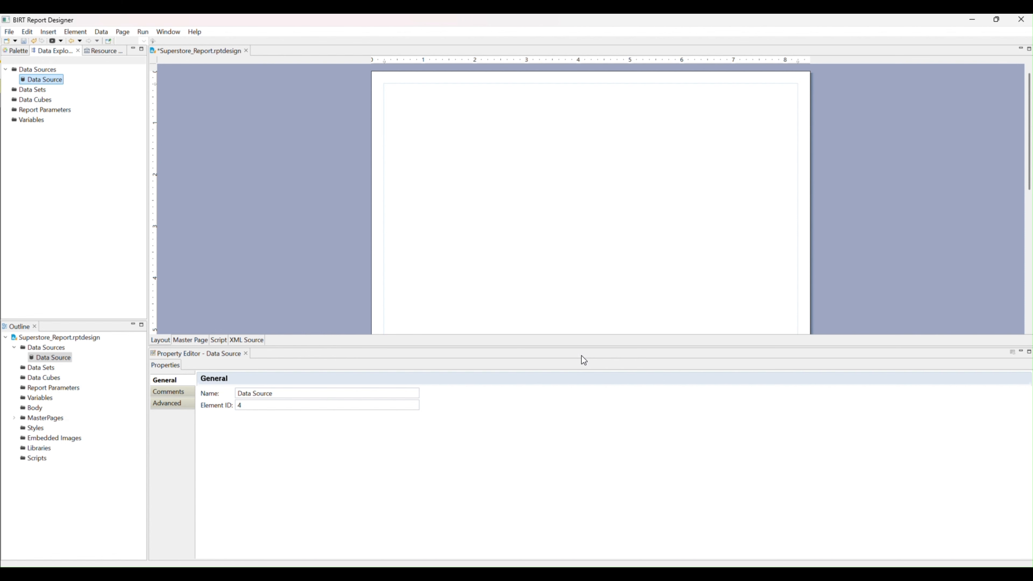
# Start a new data set based on the Excel data source and choose the Orders worksheet.
pyautogui.rightClick(26, 91)
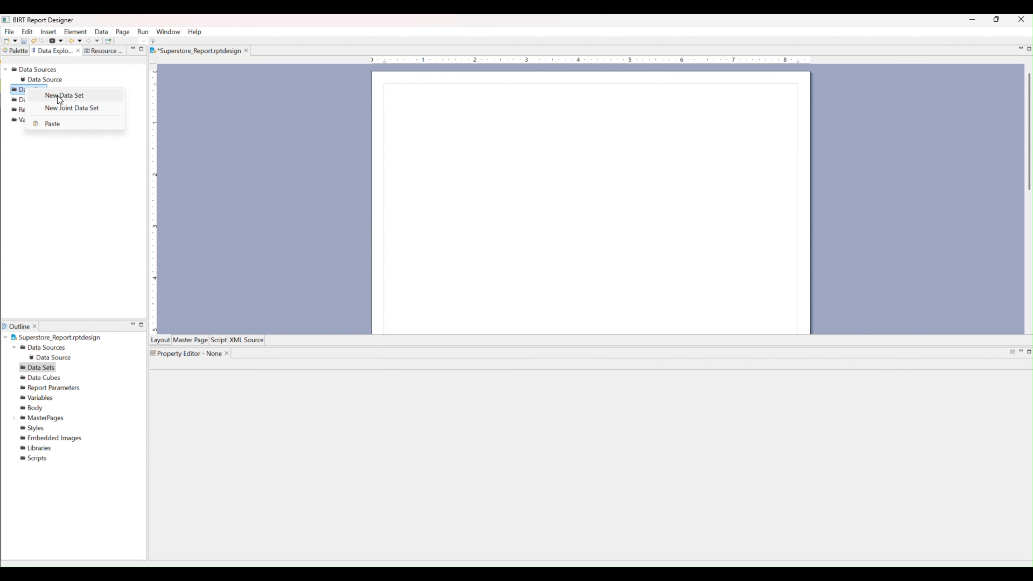
pyautogui.click(60, 96)
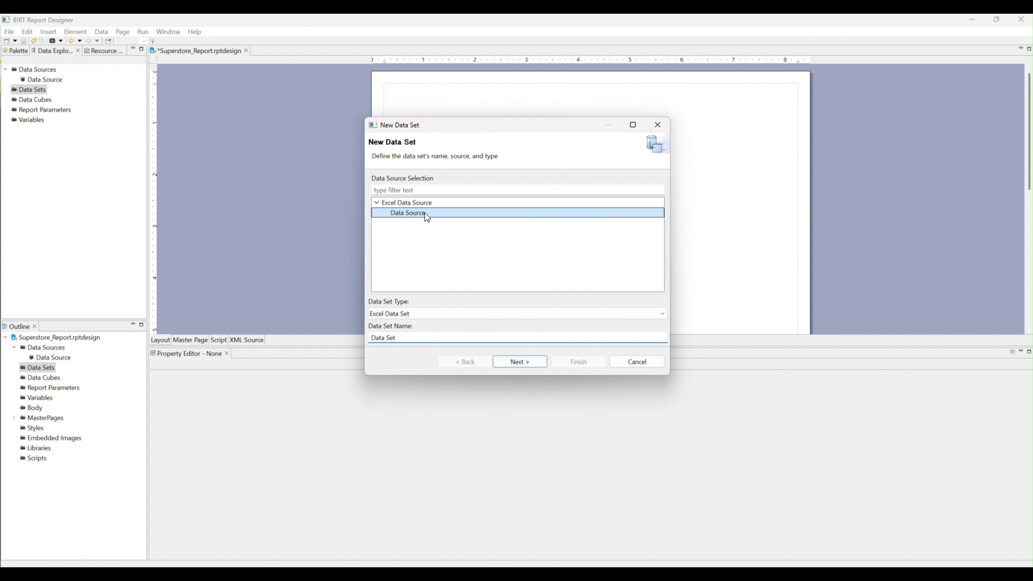
pyautogui.click(519, 361)
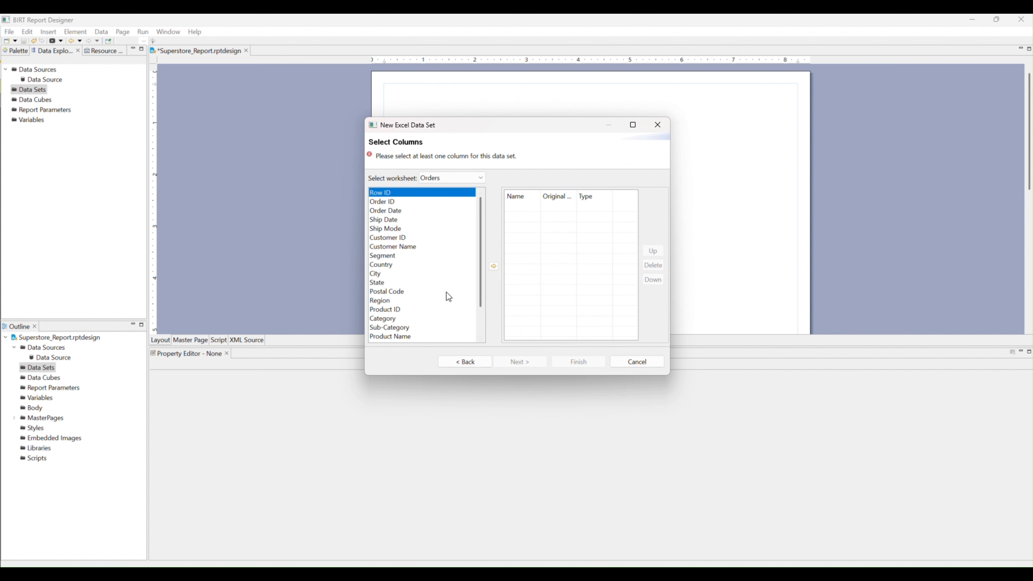
pyautogui.scroll(-2, 447, 295)
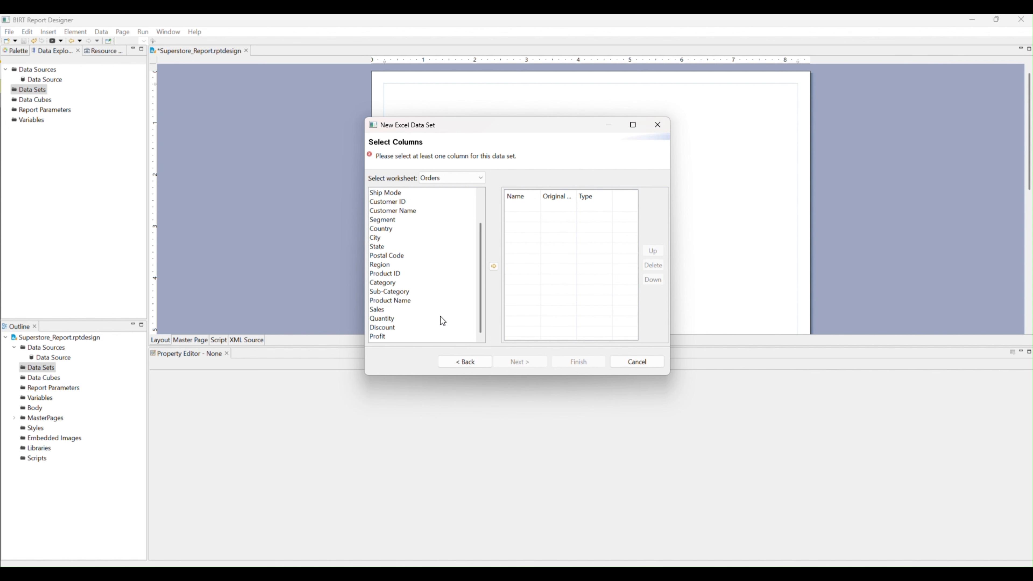
pyautogui.moveTo(431, 375); pyautogui.dragTo(435, 418)
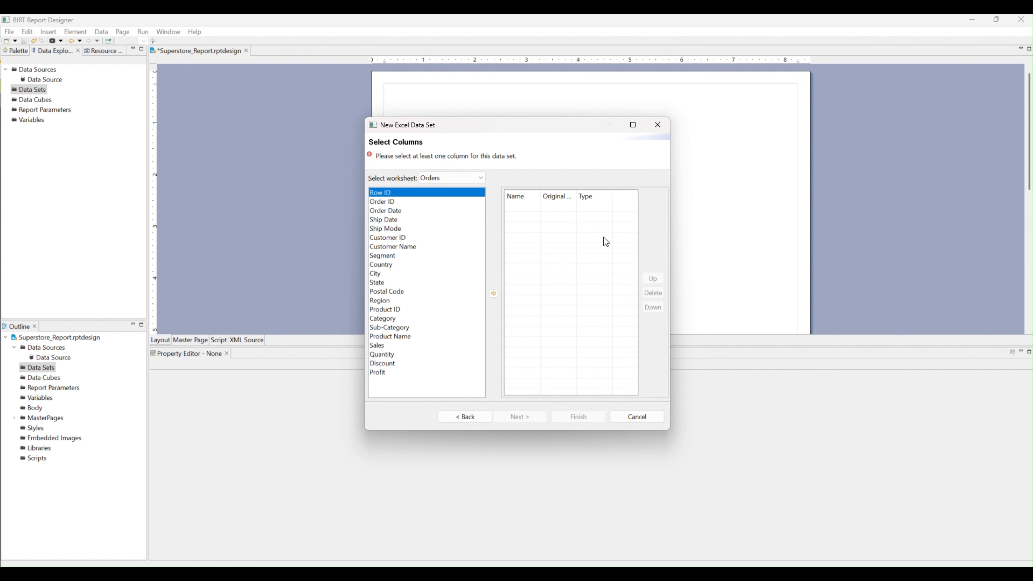
pyautogui.click(478, 179)
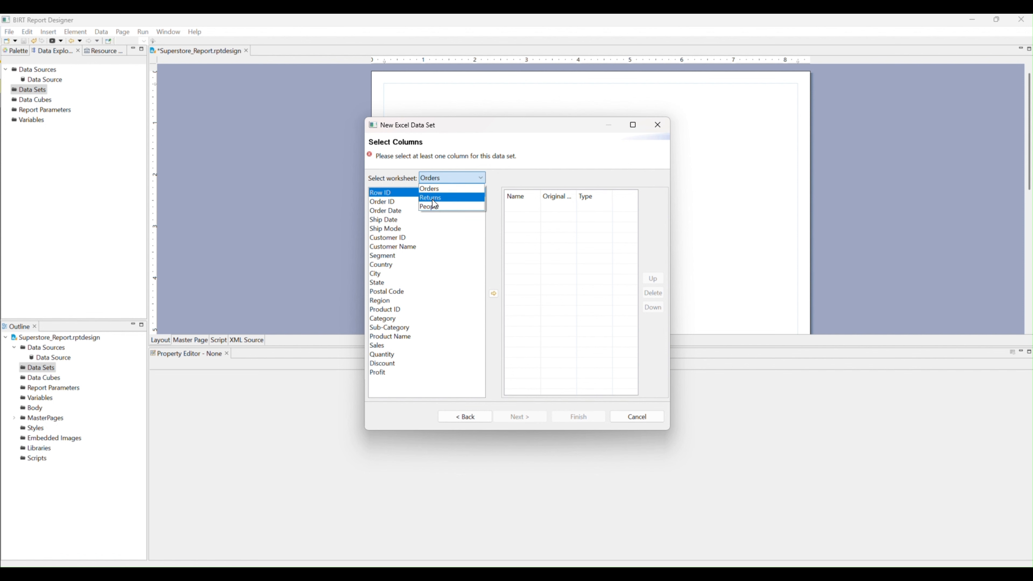
pyautogui.click(452, 190)
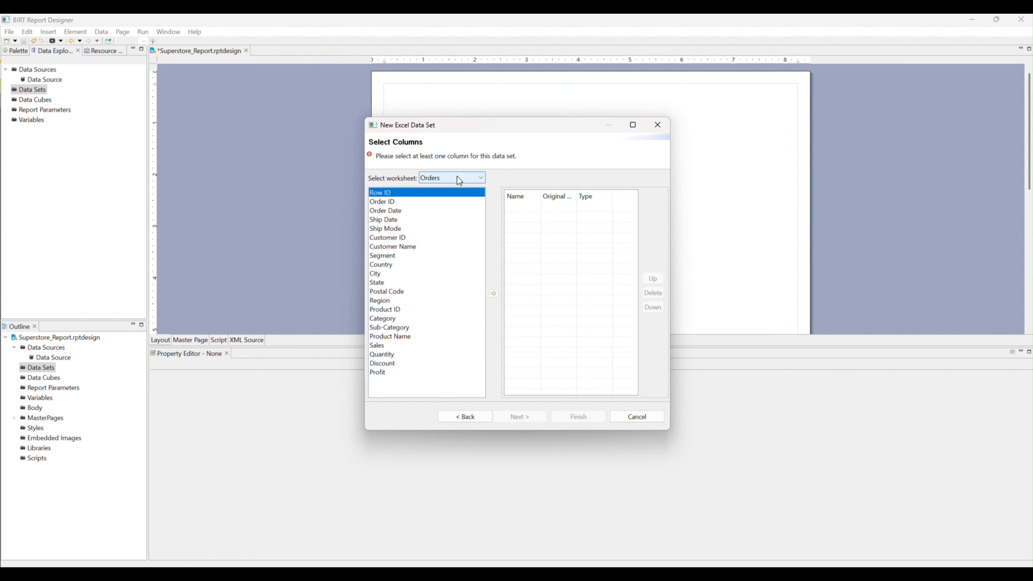
# Add the Order ID, Order Date, Customer Name, Country, State, Region, Product Name, Sales, Quantity and Profit columns to the data set.
pyautogui.click(384, 301)
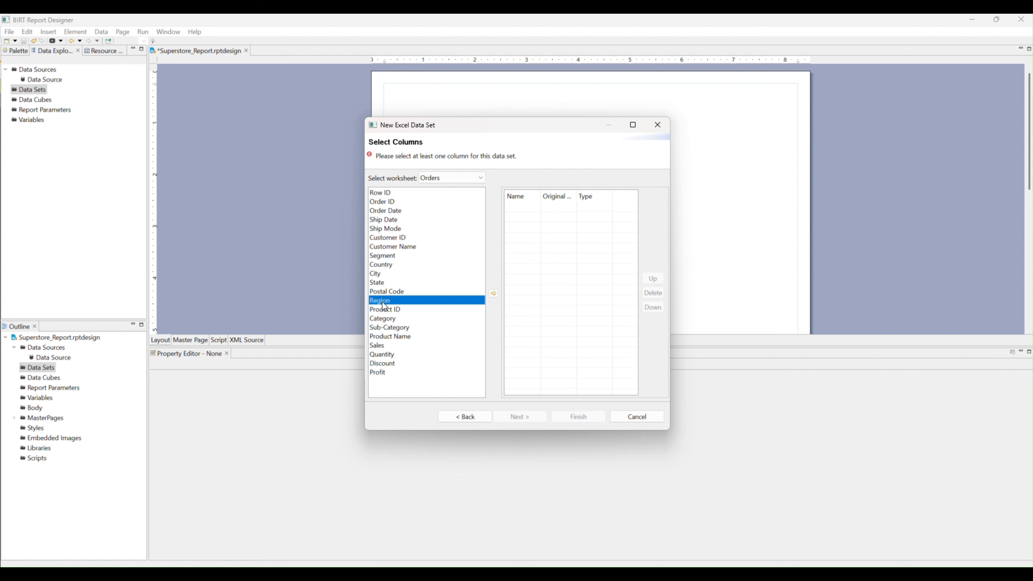
pyautogui.keyDown('ctrl'); pyautogui.click(383, 282); pyautogui.keyUp('ctrl')
pyautogui.keyDown('ctrl'); pyautogui.click(384, 265); pyautogui.keyUp('ctrl')
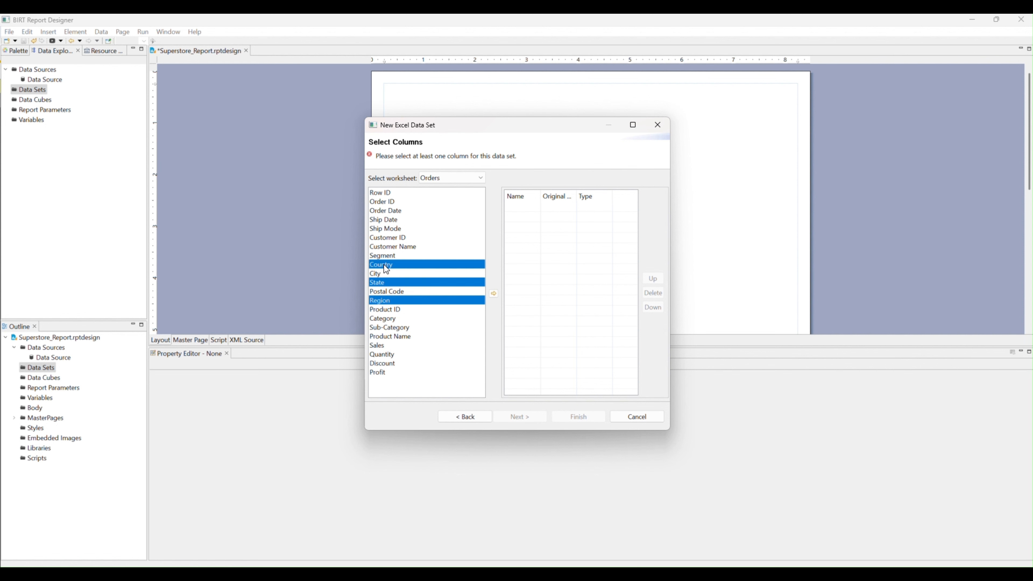
pyautogui.keyDown('ctrl'); pyautogui.click(393, 202); pyautogui.keyUp('ctrl')
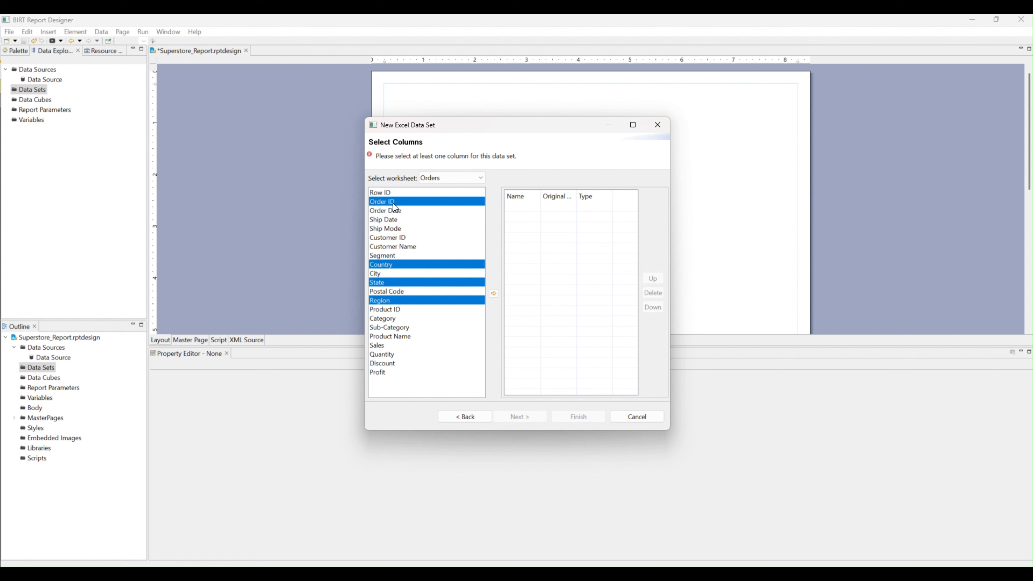
pyautogui.keyDown('ctrl'); pyautogui.click(397, 211); pyautogui.keyUp('ctrl')
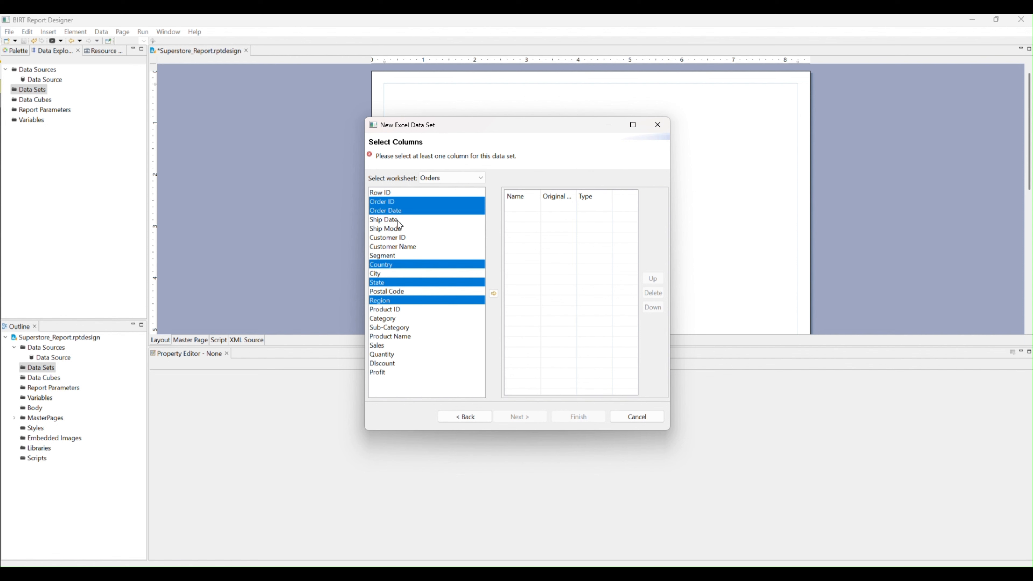
pyautogui.keyDown('ctrl'); pyautogui.click(397, 246); pyautogui.keyUp('ctrl')
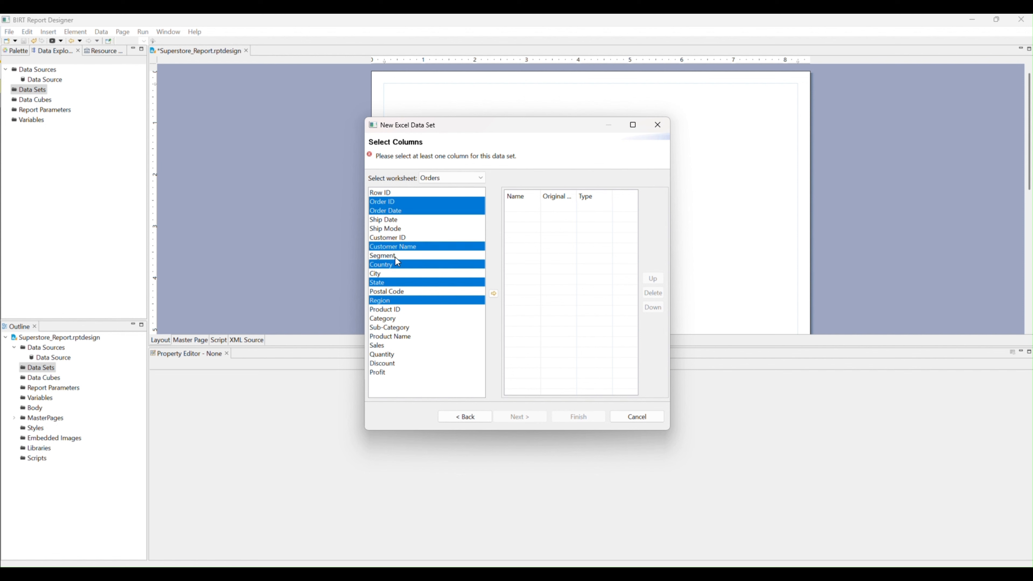
pyautogui.keyDown('ctrl'); pyautogui.click(389, 337); pyautogui.keyUp('ctrl')
pyautogui.keyDown('ctrl'); pyautogui.click(389, 345); pyautogui.keyUp('ctrl')
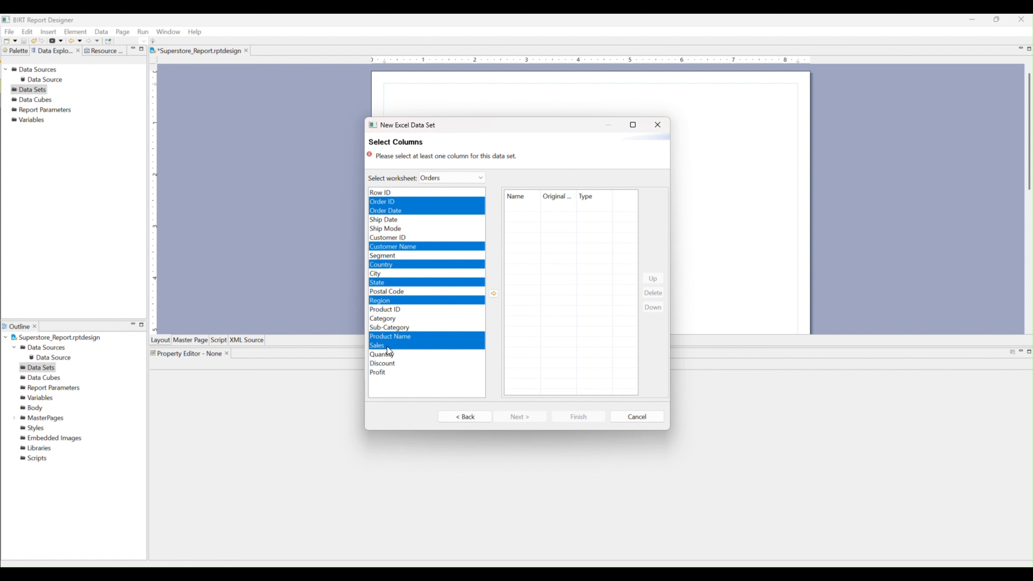
pyautogui.keyDown('ctrl'); pyautogui.click(387, 354); pyautogui.keyUp('ctrl')
pyautogui.keyDown('ctrl'); pyautogui.click(386, 372); pyautogui.keyUp('ctrl')
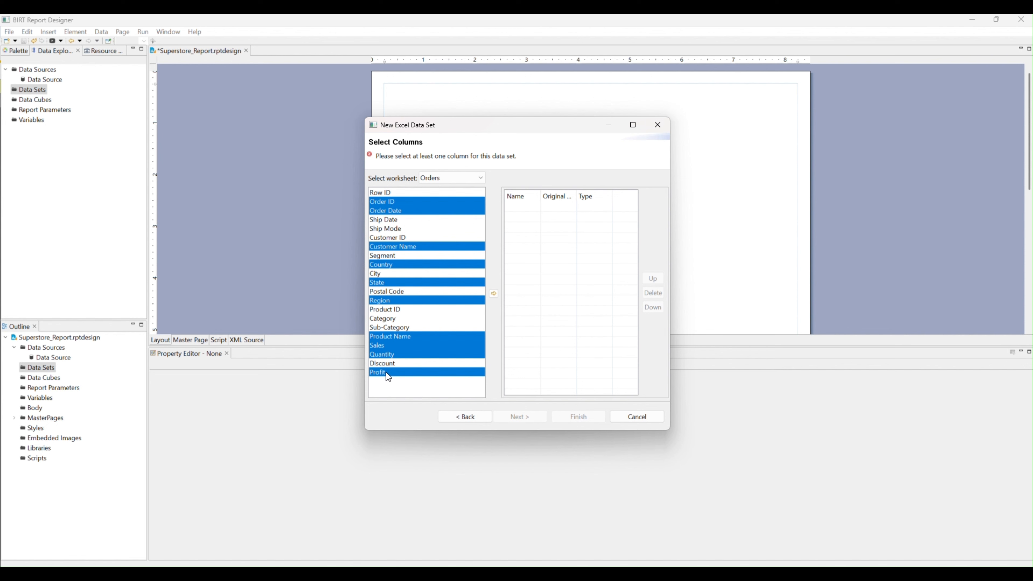
pyautogui.click(493, 293)
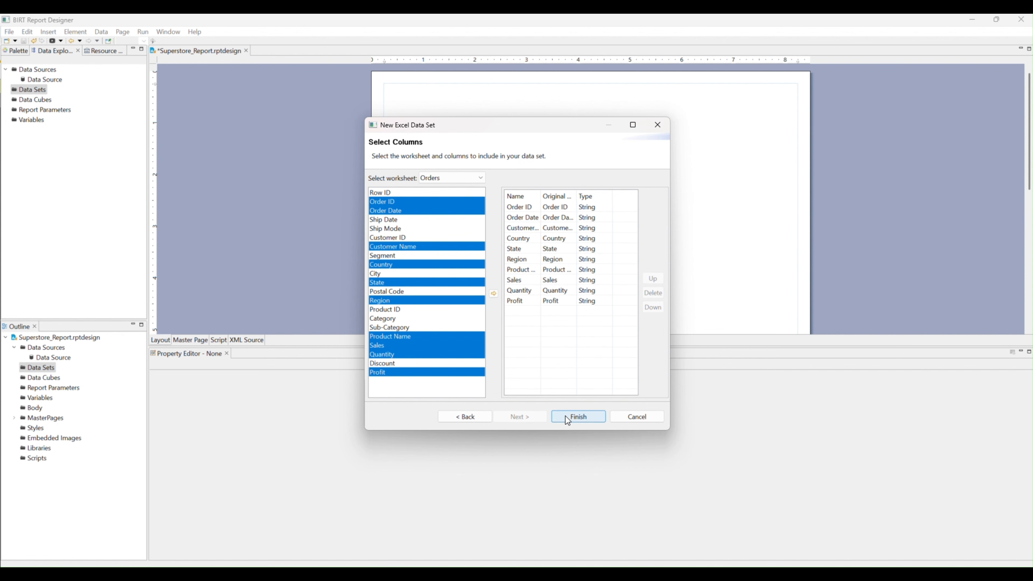
pyautogui.click(569, 416)
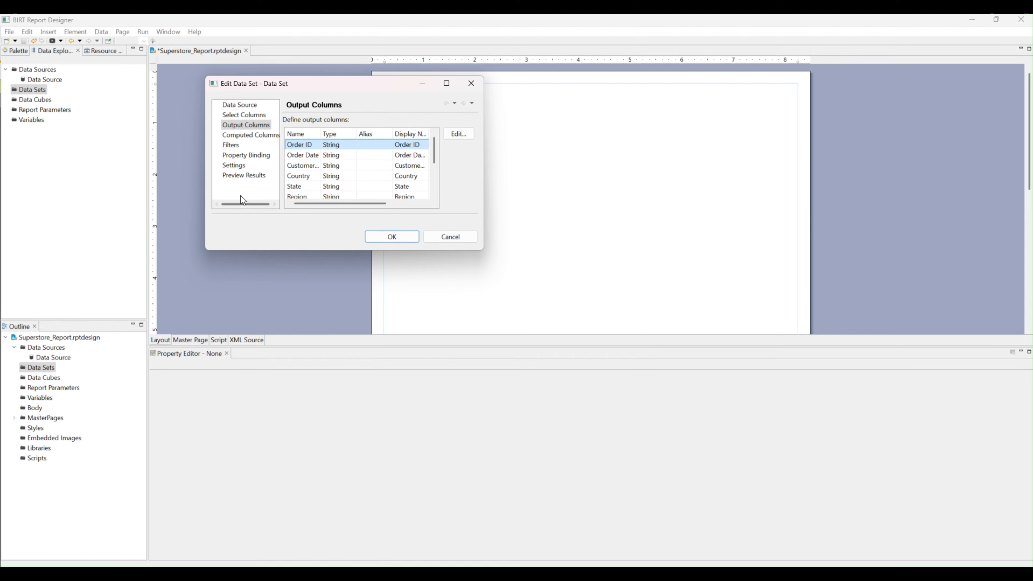
# Preview the data set's records in the maximized editing window and accept the data set.
pyautogui.click(241, 176)
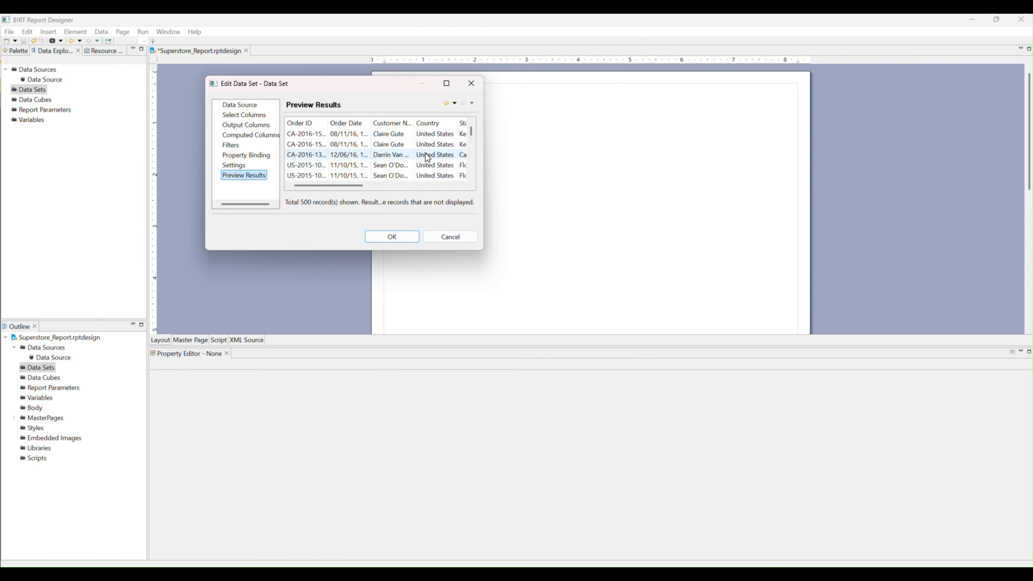
pyautogui.click(446, 83)
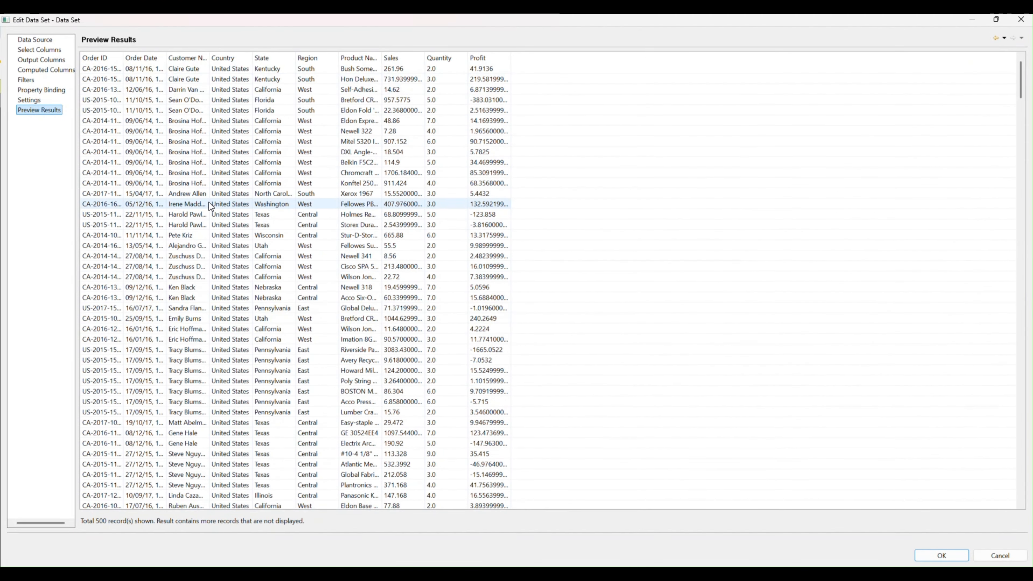
pyautogui.scroll(-3, 319, 309)
pyautogui.scroll(-3, 319, 310)
pyautogui.scroll(9, 320, 309)
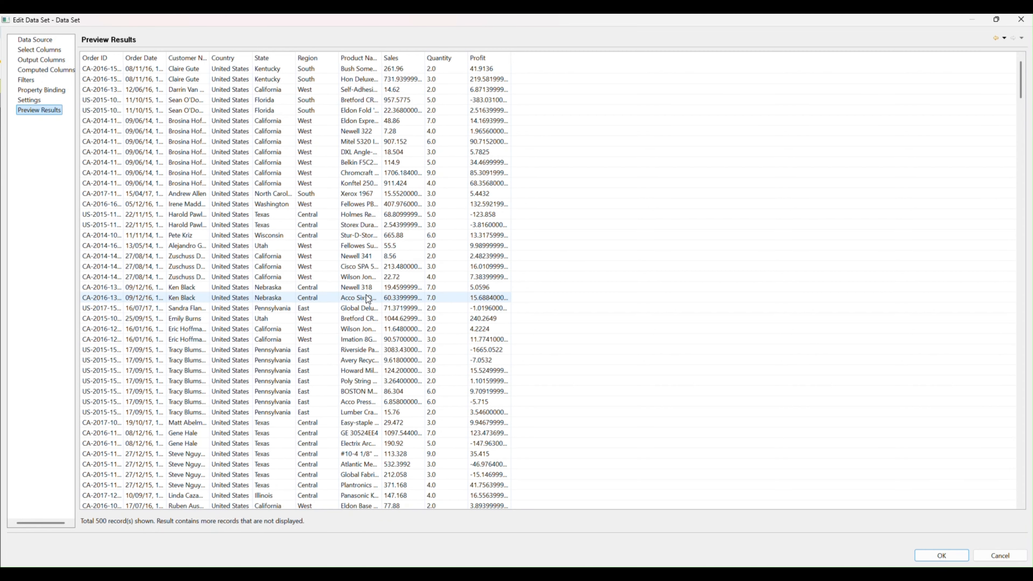
pyautogui.click(942, 556)
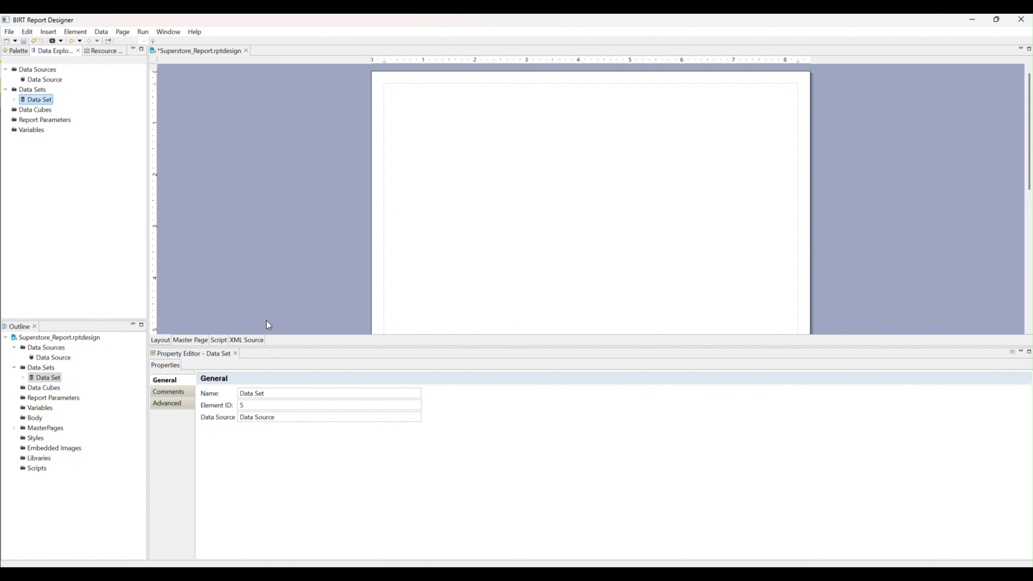
# Set the master page's paper type to A4 and its orientation to Landscape.
pyautogui.click(185, 340)
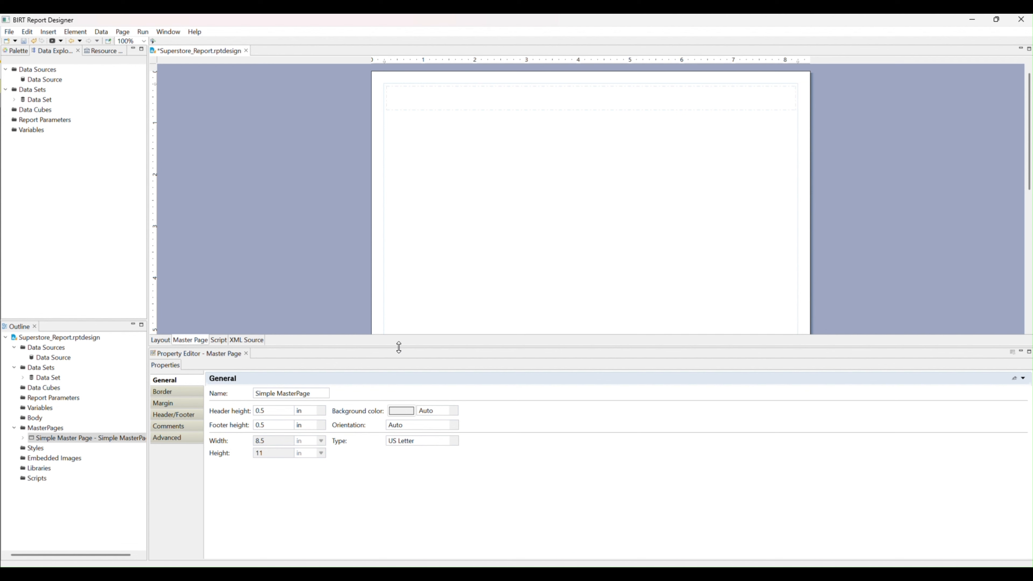
pyautogui.click(455, 441)
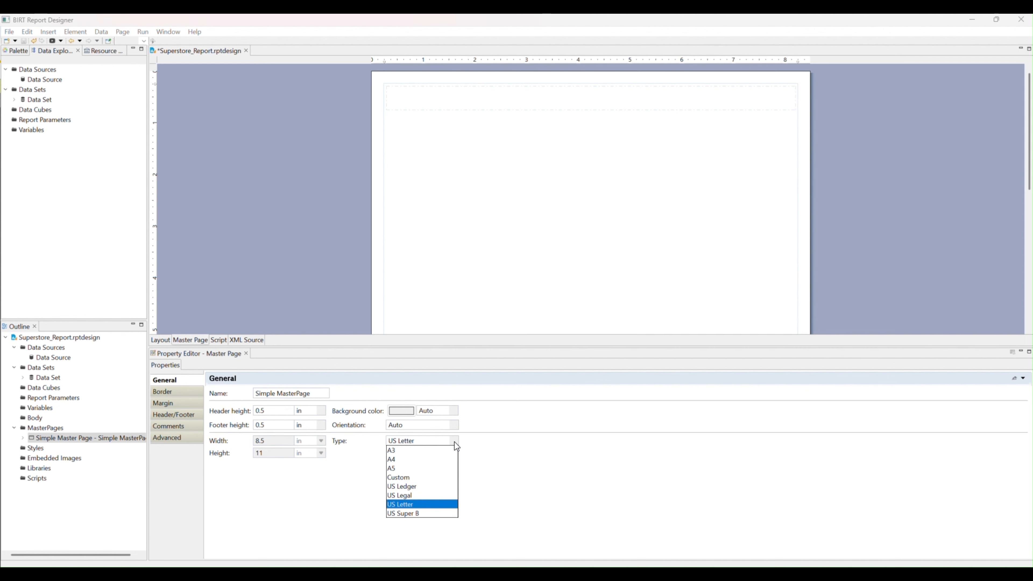
pyautogui.click(400, 458)
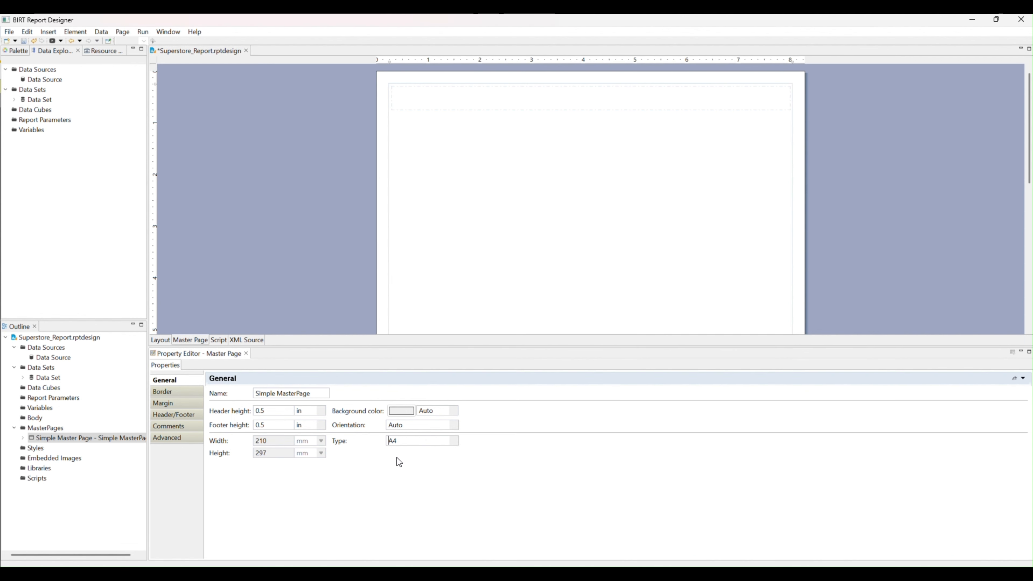
pyautogui.click(454, 441)
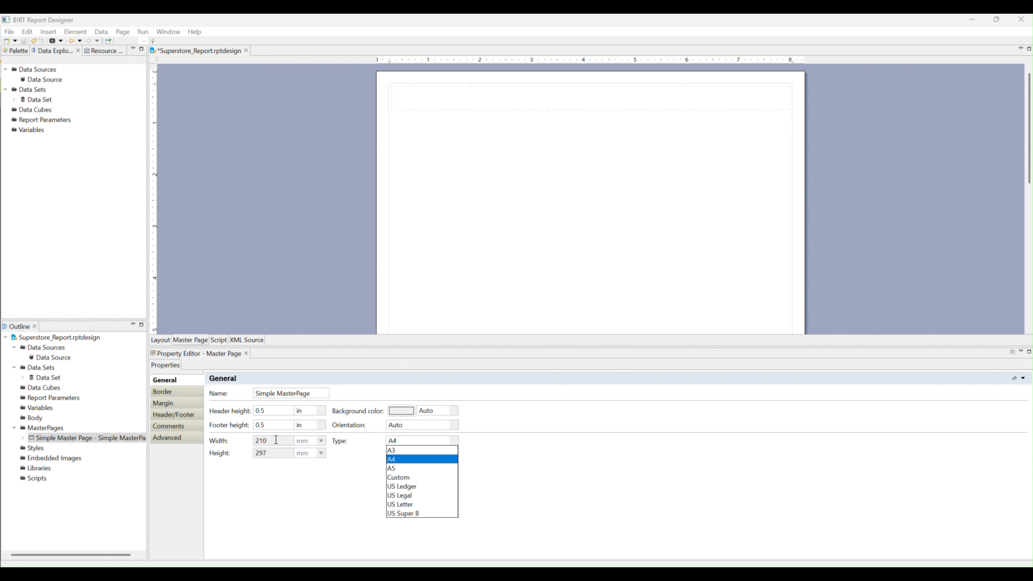
pyautogui.click(425, 425)
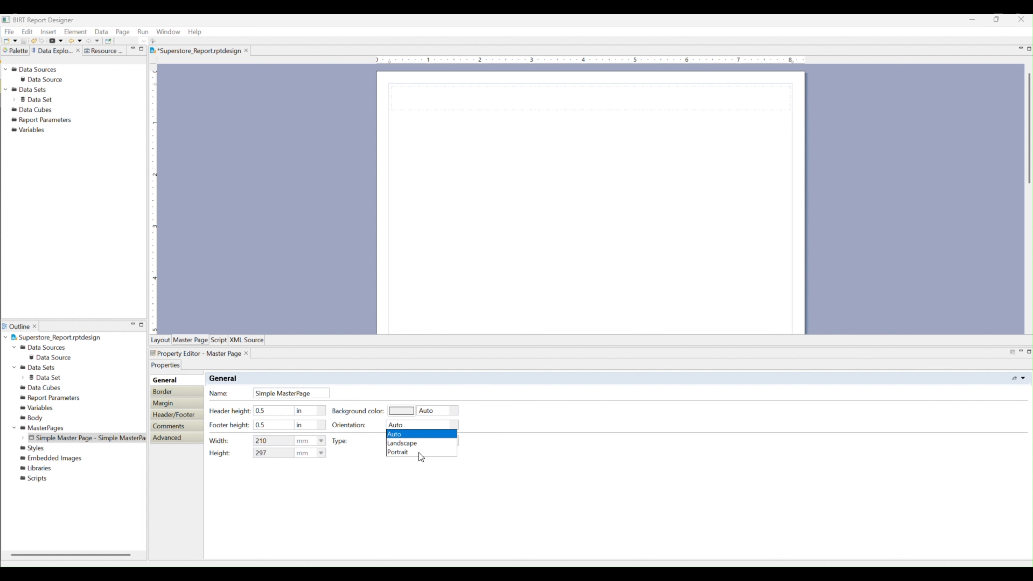
pyautogui.click(425, 443)
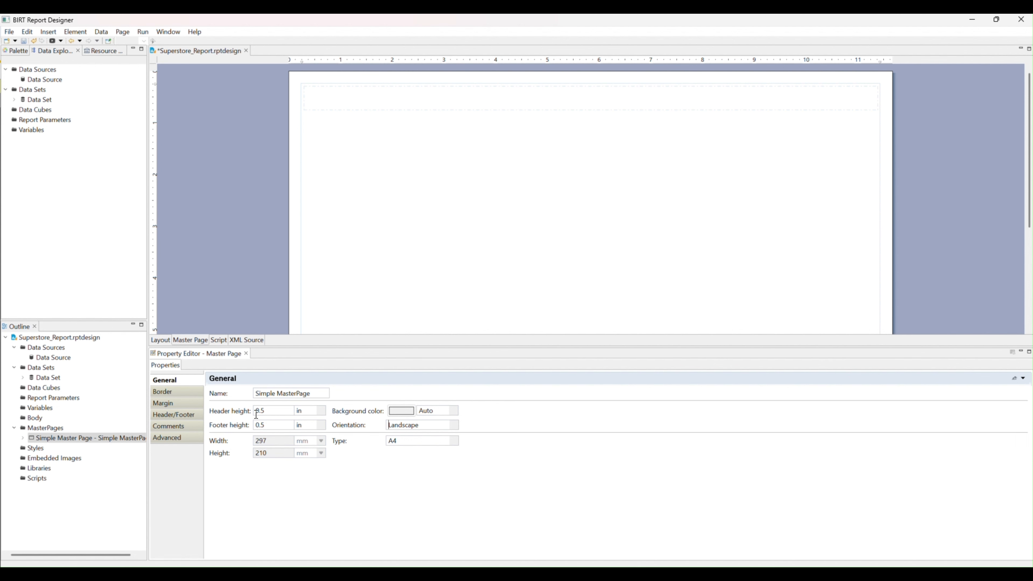
# Set the master page's footer height to 0.3 in and delete the default date text from the footer.
pyautogui.scroll(-3, 428, 289)
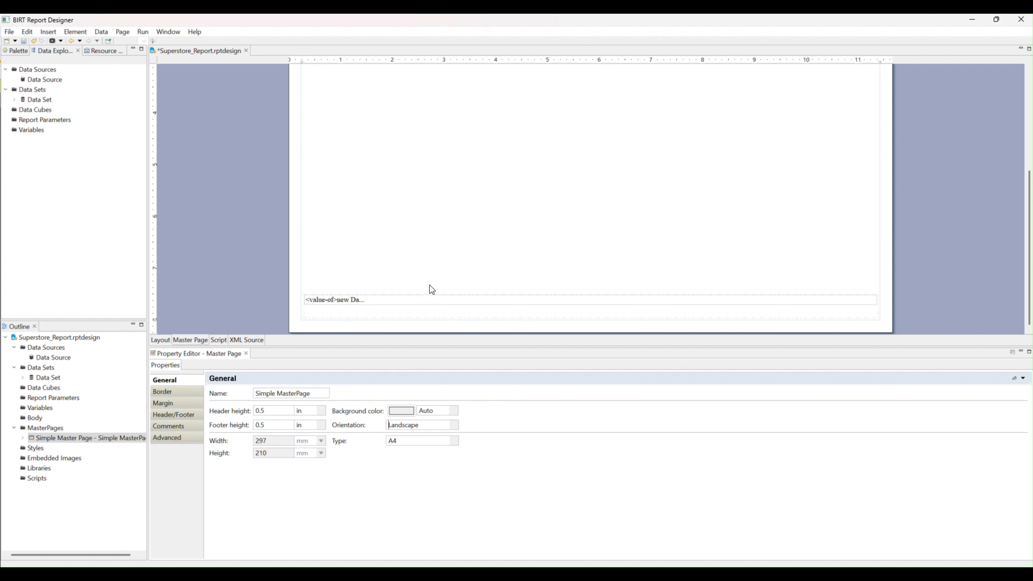
pyautogui.click(268, 427)
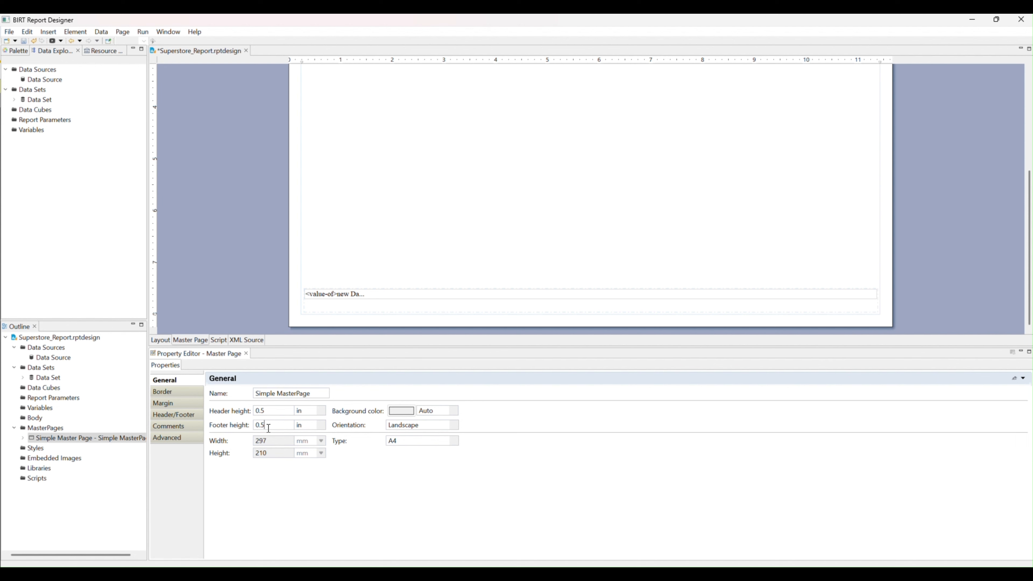
pyautogui.press('BackSpace')
pyautogui.write('3')
pyautogui.press('Return')
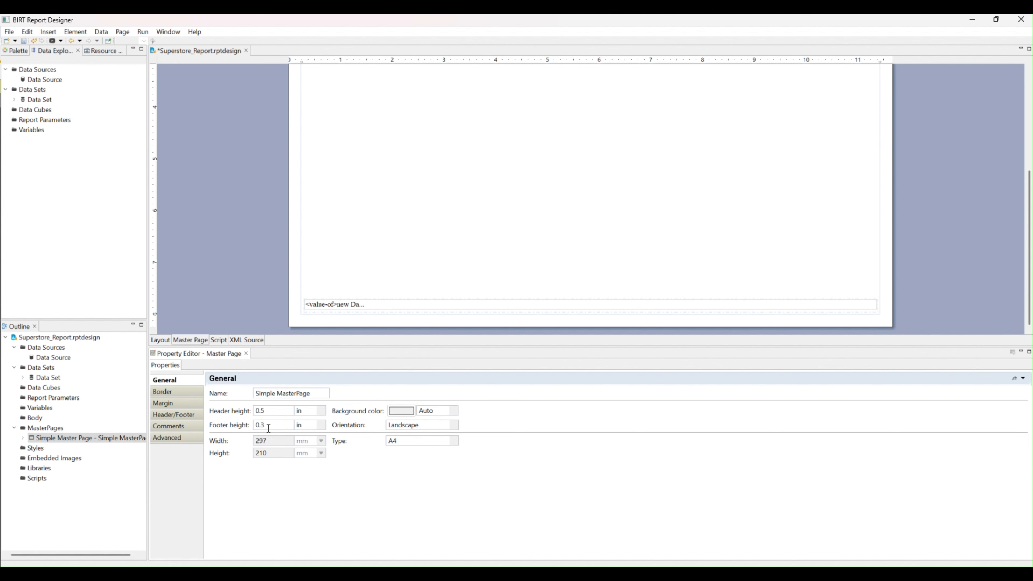
pyautogui.click(391, 303)
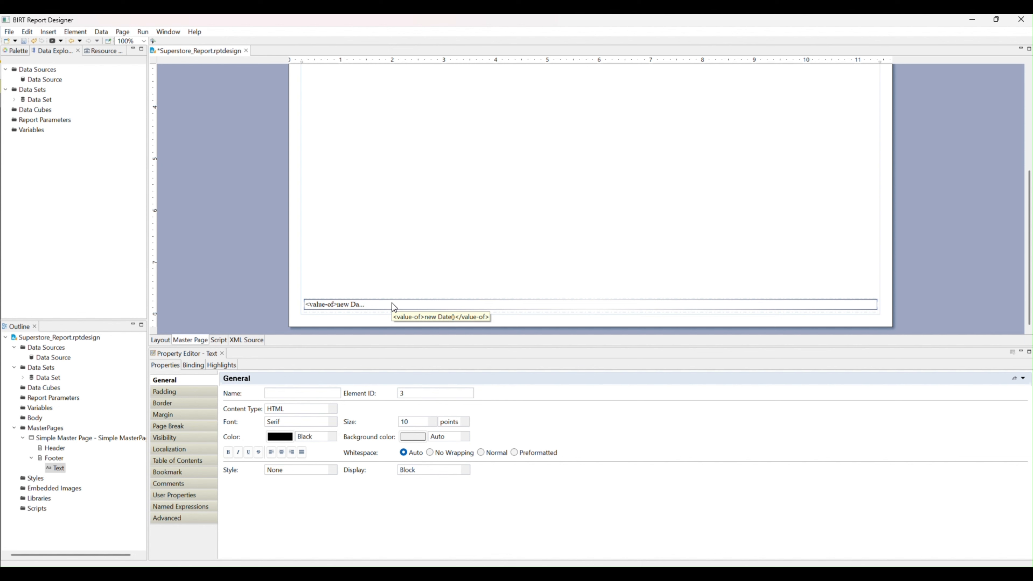
pyautogui.press('Delete')
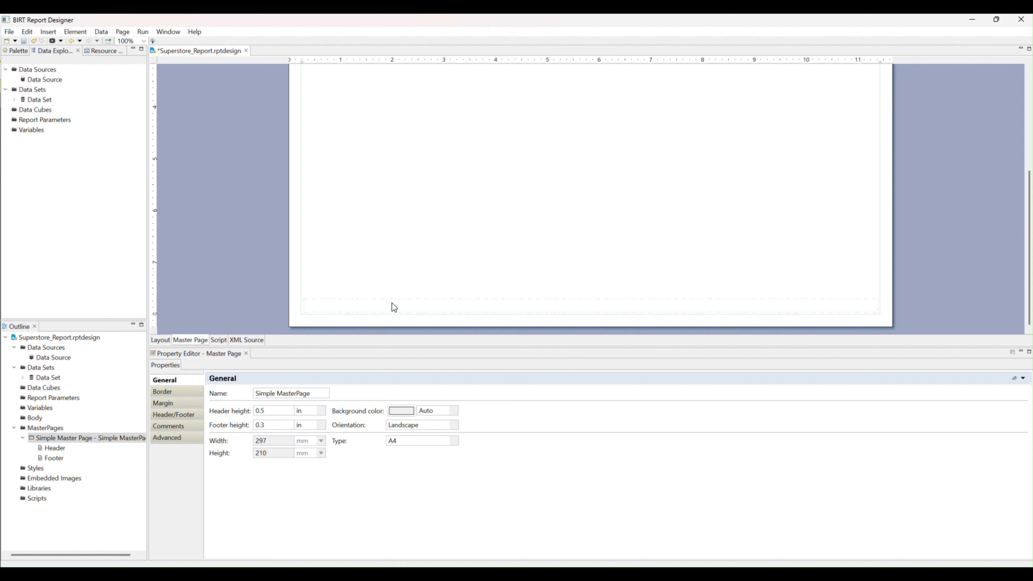
# Insert a grid with 3 columns and 1 row into the master page footer.
pyautogui.rightClick(339, 308)
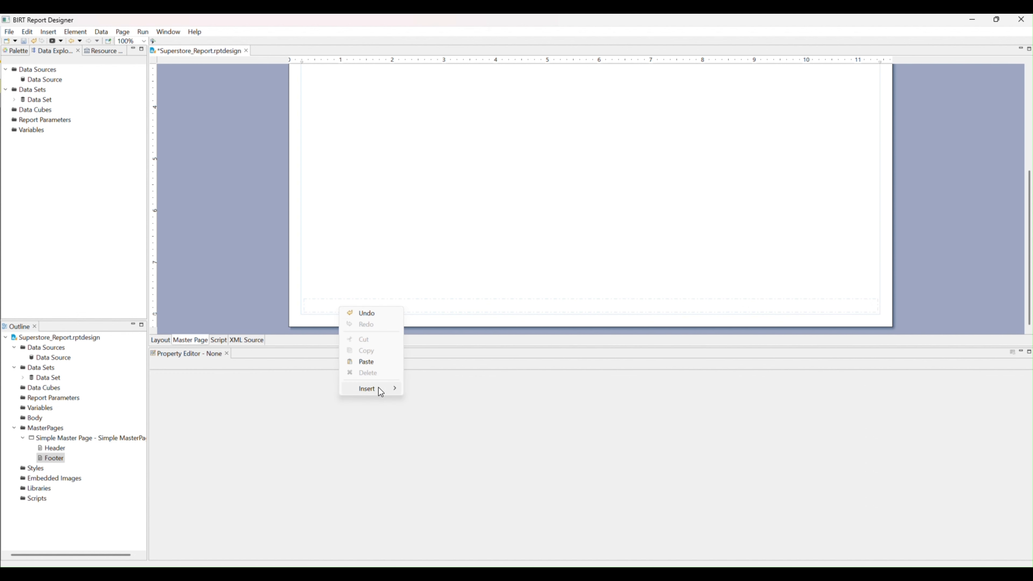
pyautogui.moveTo(389, 386)
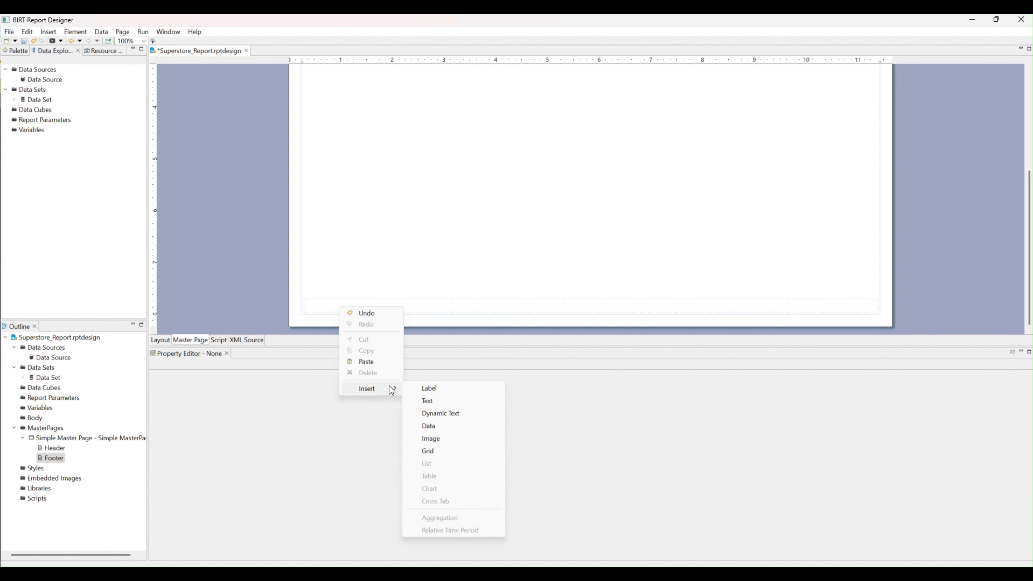
pyautogui.click(428, 451)
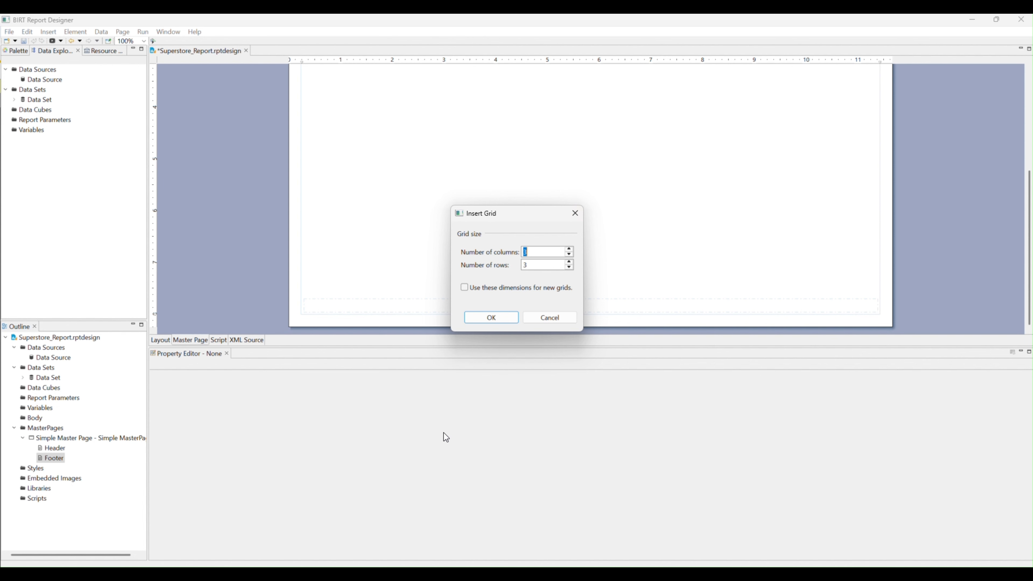
pyautogui.press('Tab')
pyautogui.write('1')
pyautogui.click(504, 321)
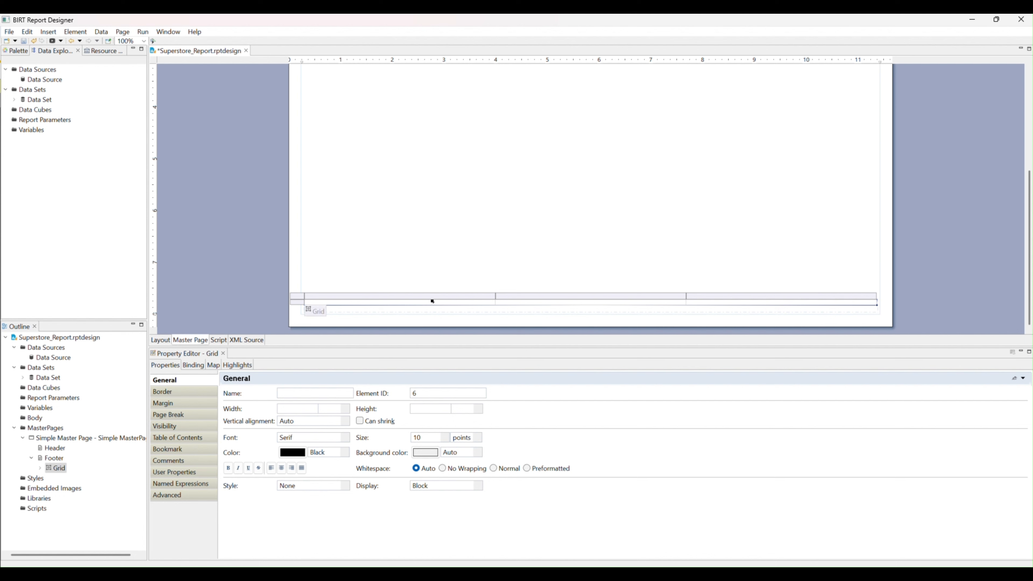
# Place a Created on auto text in the footer grid's first cell and a Page n of m auto text in its third cell.
pyautogui.click(397, 303)
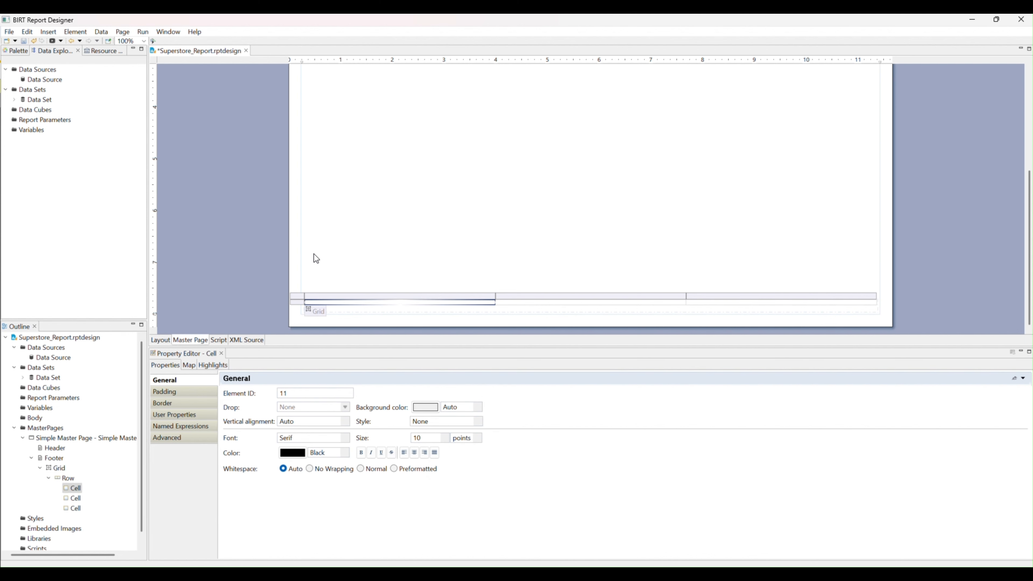
pyautogui.click(16, 52)
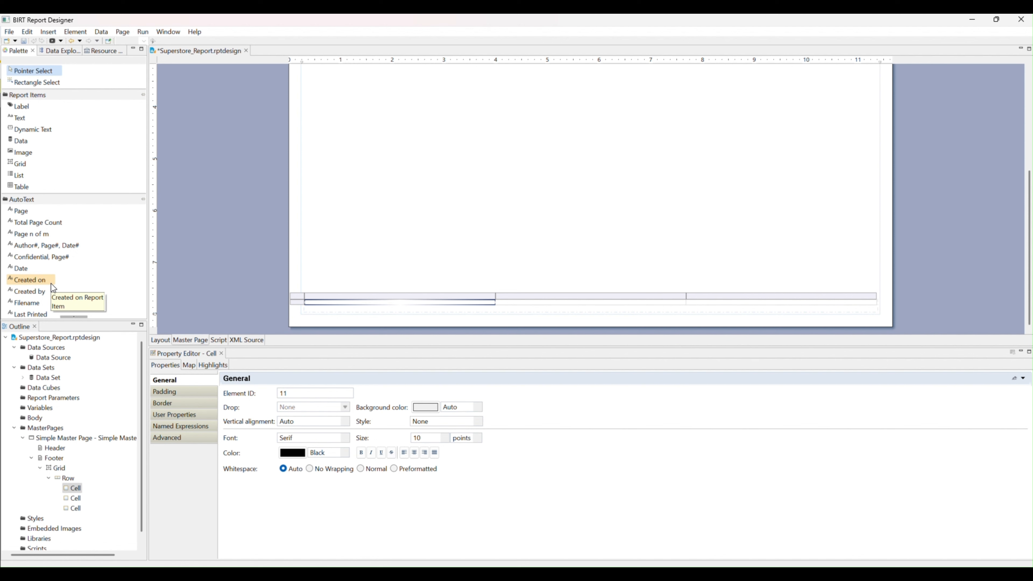
pyautogui.moveTo(51, 284); pyautogui.dragTo(351, 302)
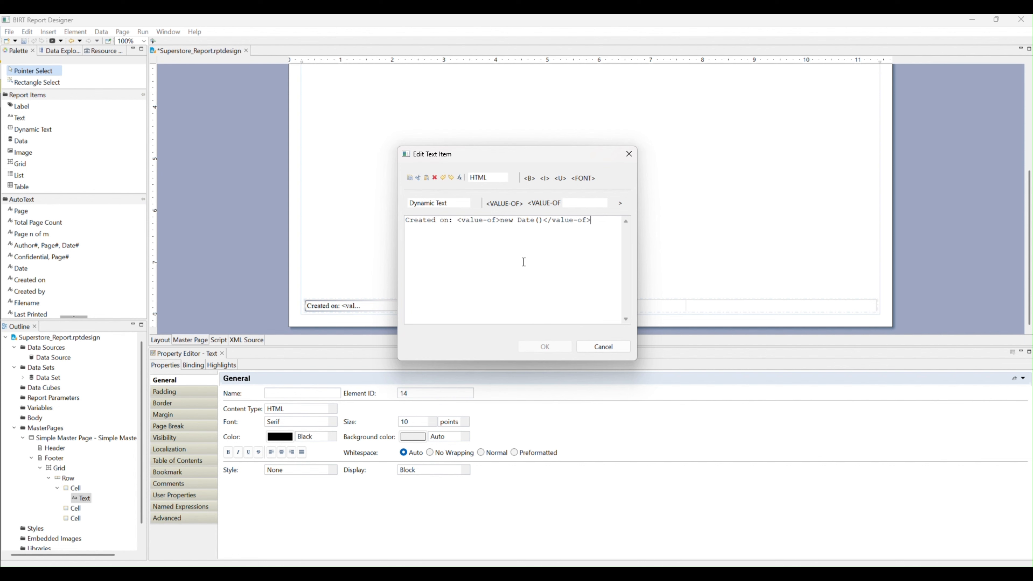
pyautogui.click(595, 345)
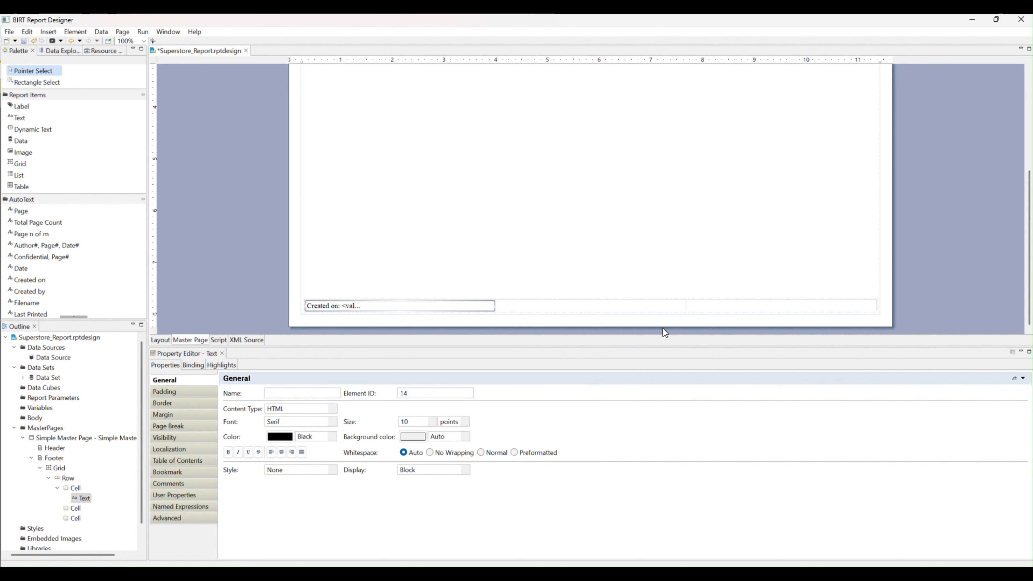
pyautogui.click(725, 306)
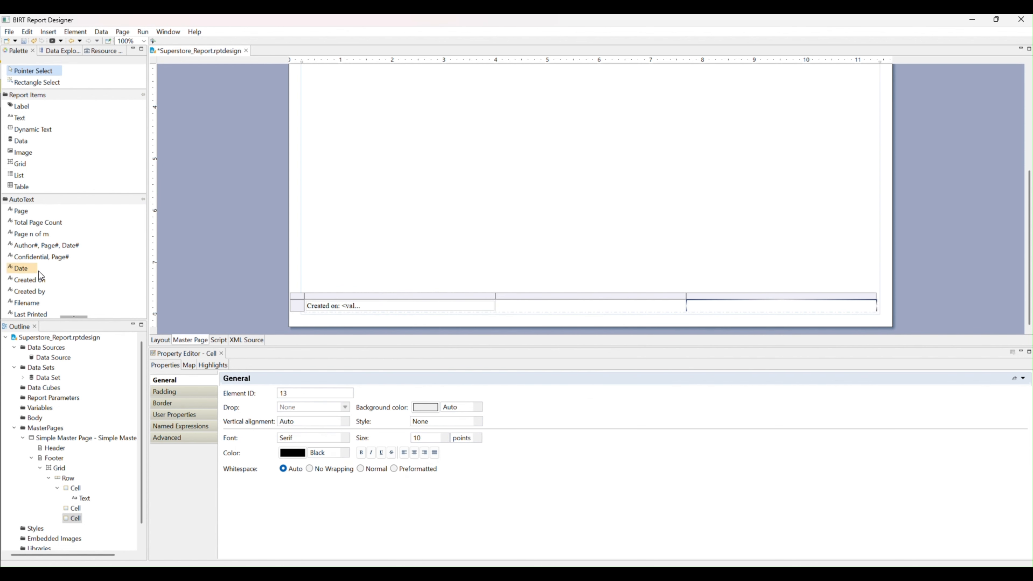
pyautogui.moveTo(45, 234); pyautogui.dragTo(707, 310)
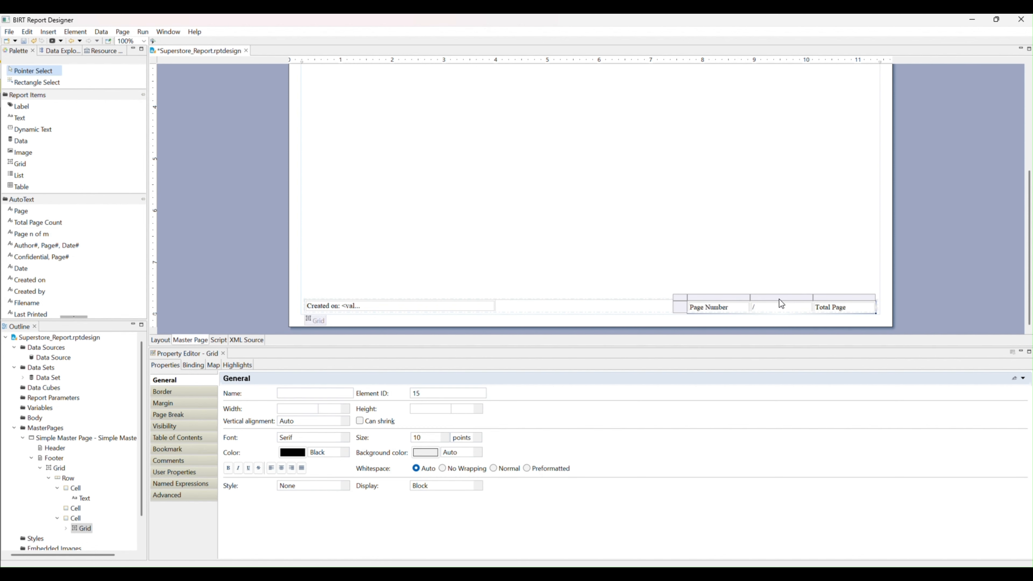
# Make the page-number grid's three columns 0.2 in wide with centred text, and right-align the footer cell that contains it.
pyautogui.moveTo(821, 297); pyautogui.dragTo(725, 301)
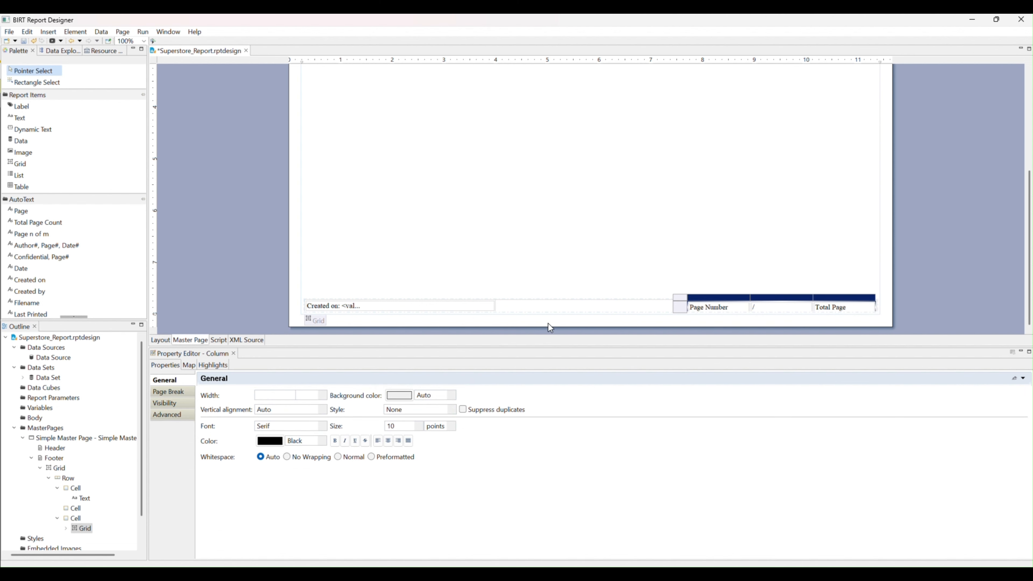
pyautogui.click(278, 397)
pyautogui.write('.2')
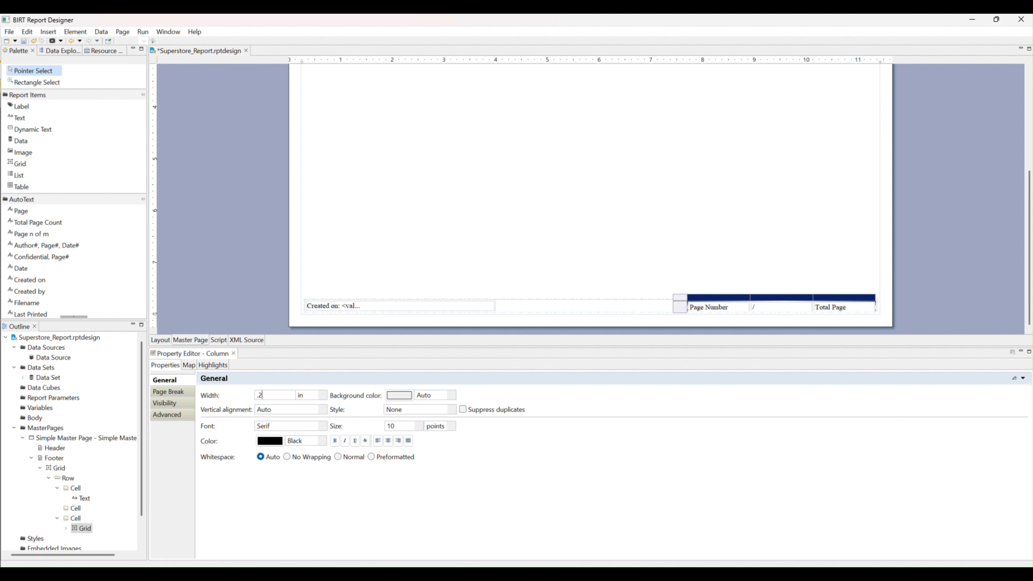
pyautogui.press('Return')
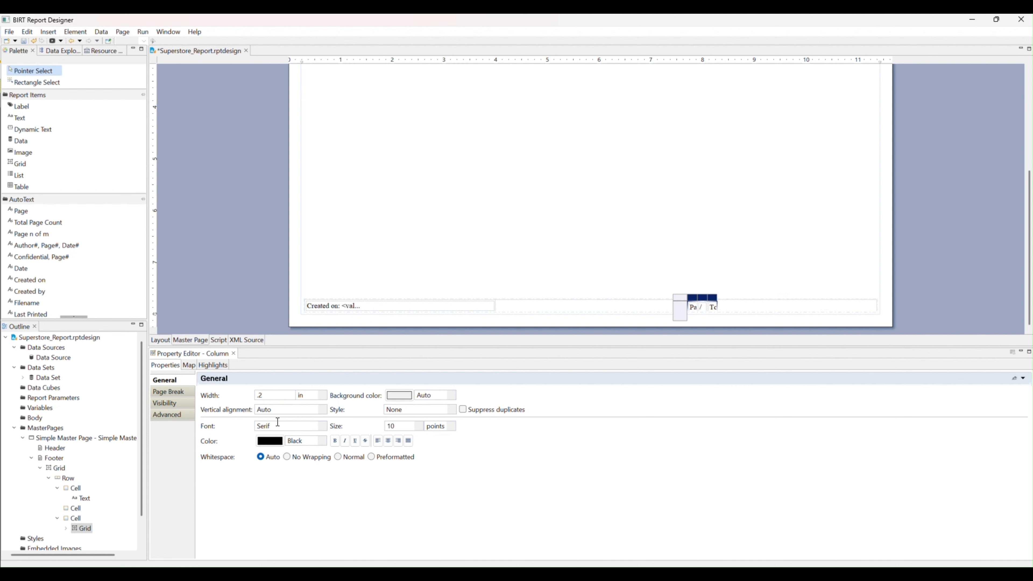
pyautogui.click(387, 441)
pyautogui.click(741, 307)
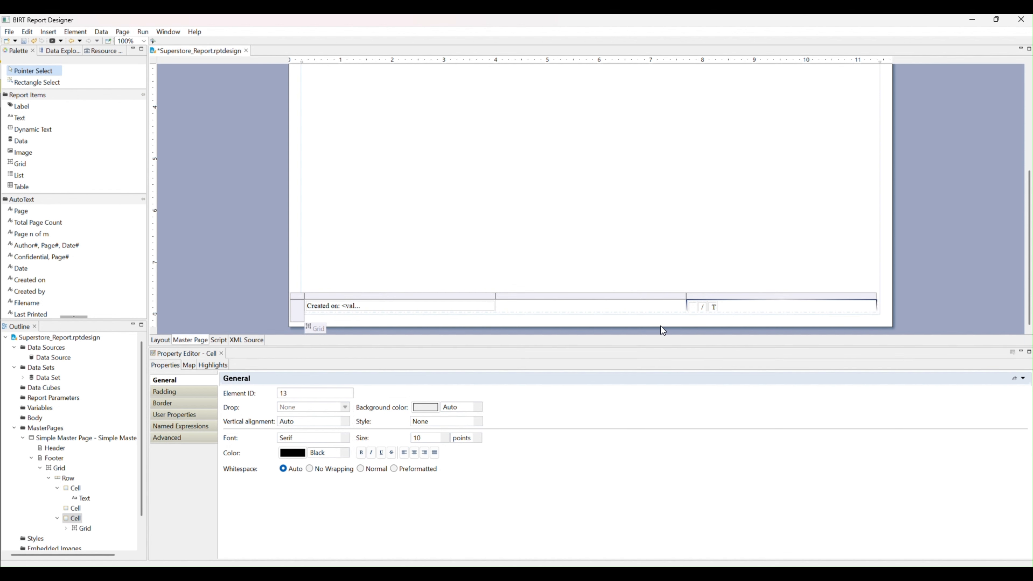
pyautogui.click(424, 453)
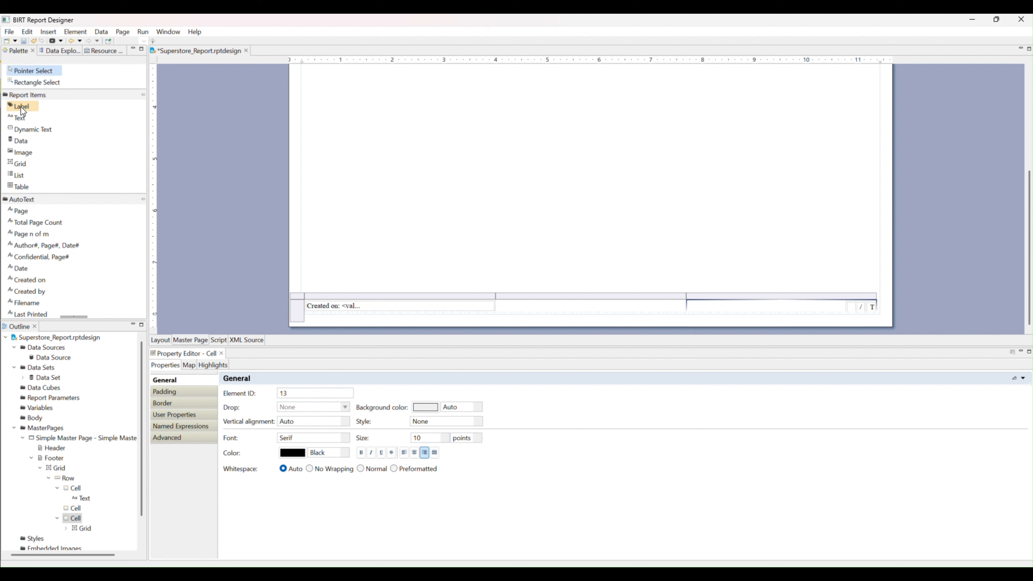
# Add a centred label reading "-Confidential-" to the middle cell of the footer grid.
pyautogui.moveTo(23, 111); pyautogui.dragTo(570, 306)
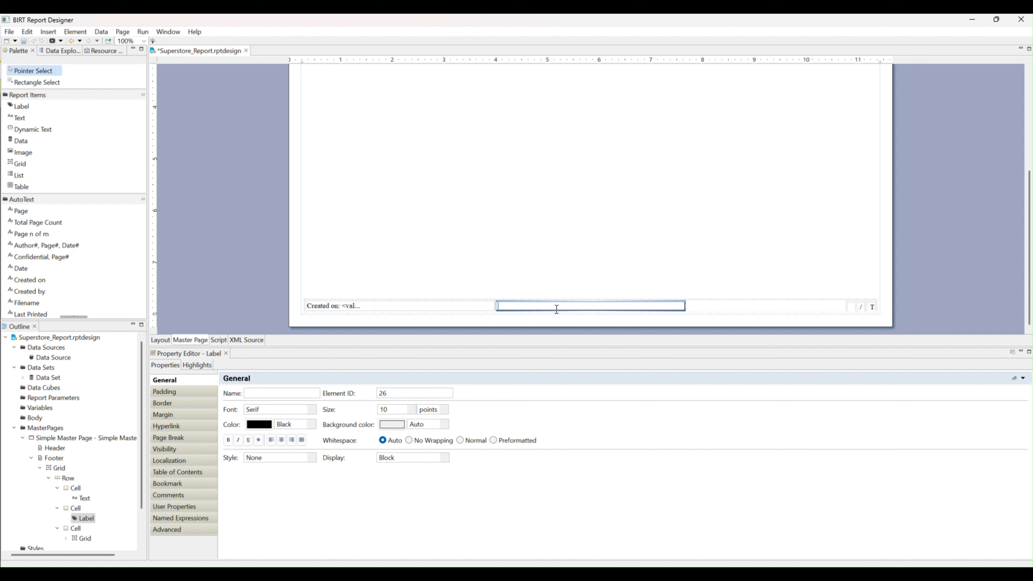
pyautogui.write('-')
pyautogui.write('Cr')
pyautogui.press('BackSpace')
pyautogui.write('onfidential-')
pyautogui.click(282, 439)
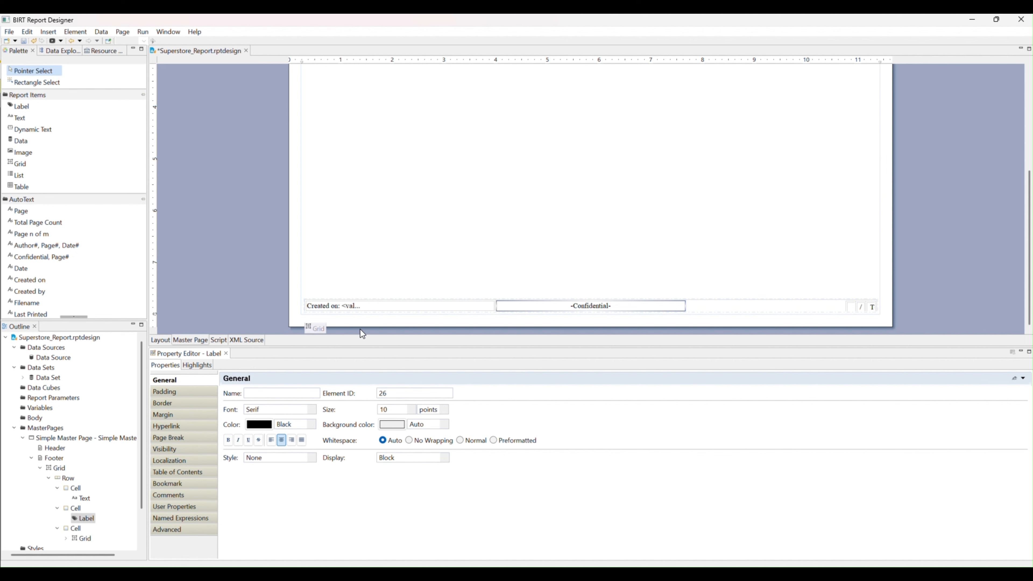
# Set the master page's header height to 0.7 in.
pyautogui.scroll(3, 450, 250)
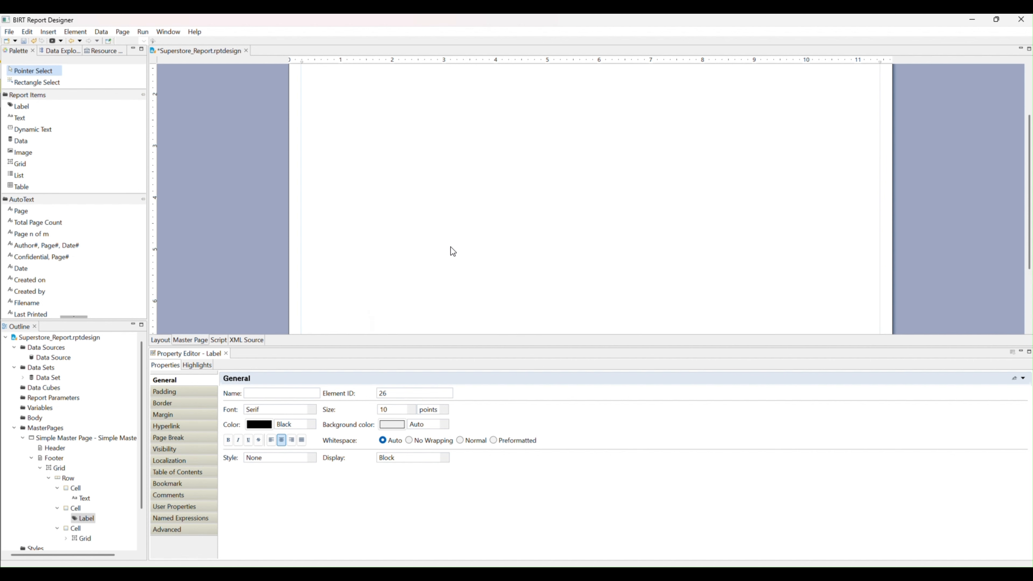
pyautogui.scroll(2, 452, 250)
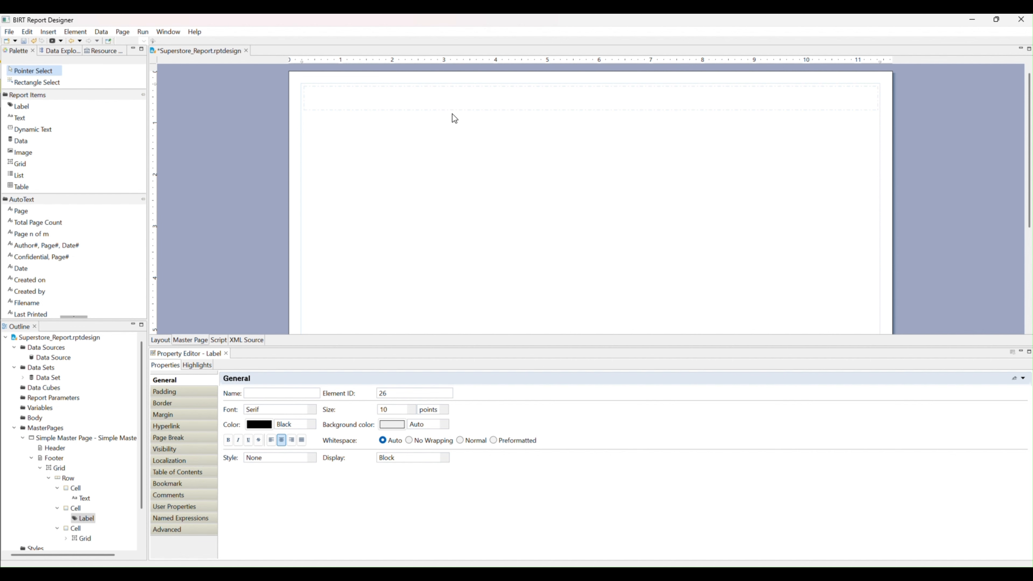
pyautogui.click(412, 167)
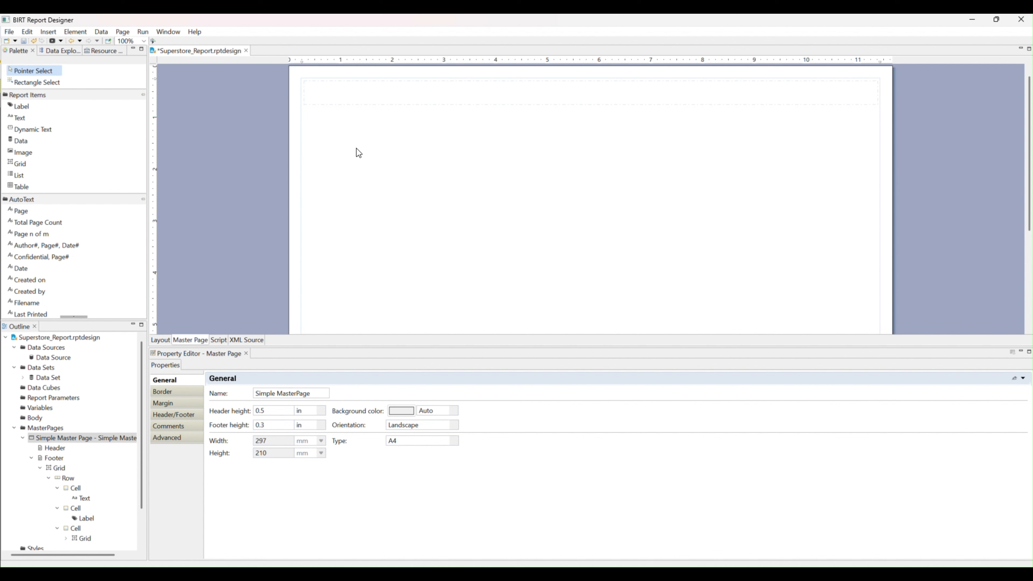
pyautogui.click(274, 411)
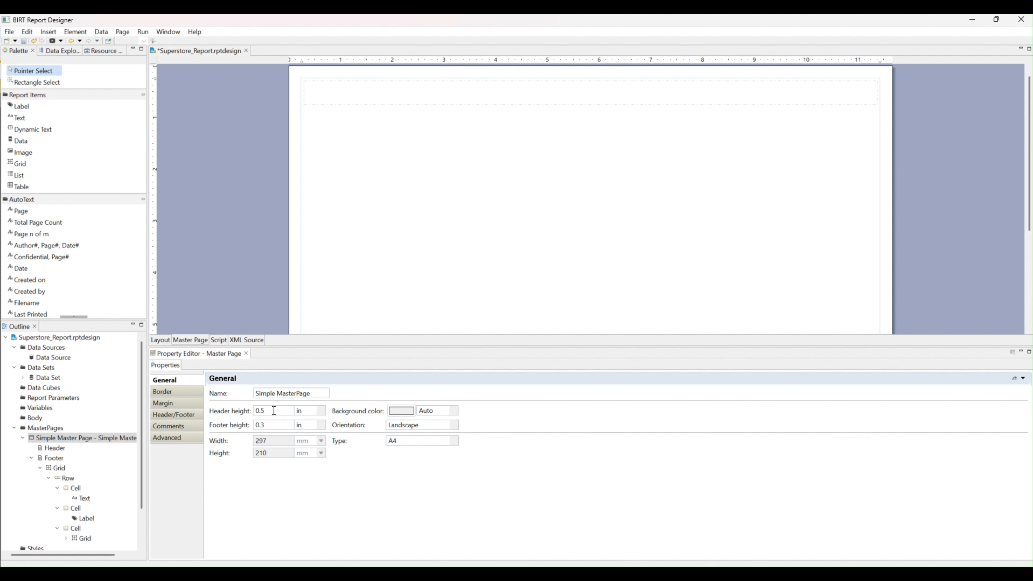
pyautogui.press('BackSpace')
pyautogui.write('7')
# Insert a grid with 2 columns and 1 row into the master page header.
pyautogui.moveTo(21, 163); pyautogui.dragTo(423, 110)
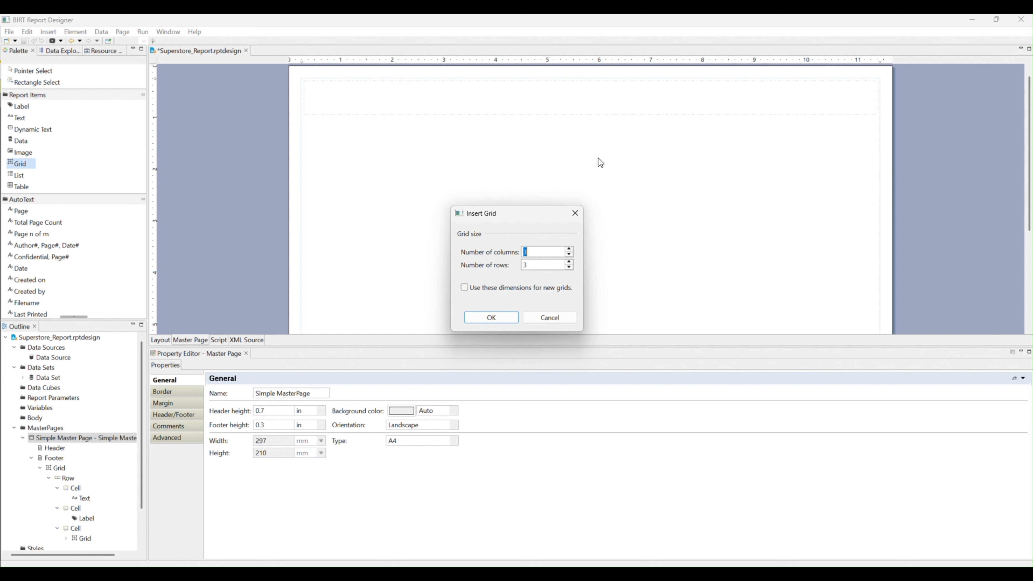
pyautogui.write('2')
pyautogui.press('Tab')
pyautogui.write('1')
pyautogui.click(492, 318)
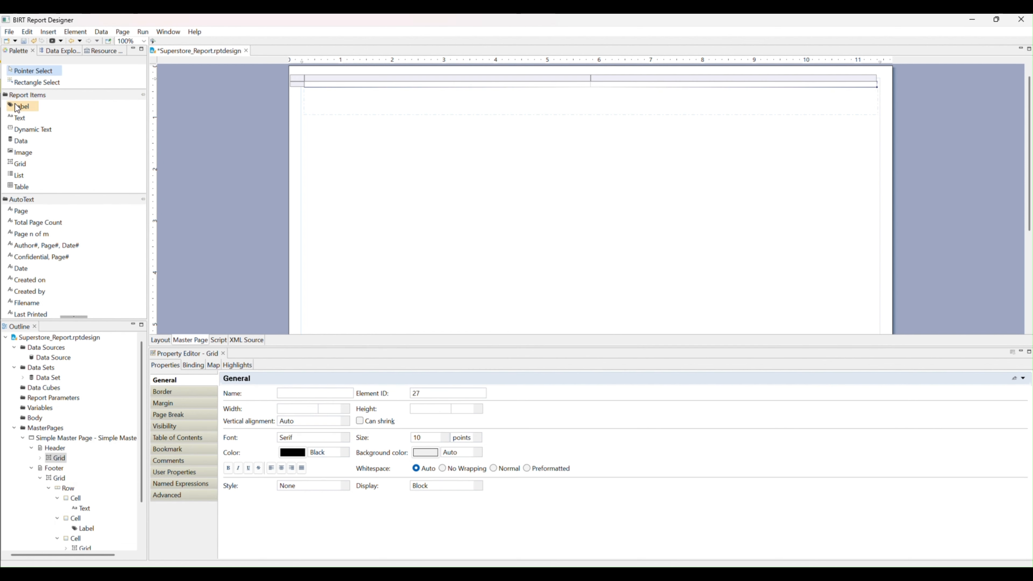
# Add a label reading "Super Store Monthly Report" to the first cell of the header grid.
pyautogui.moveTo(20, 106); pyautogui.dragTo(397, 86)
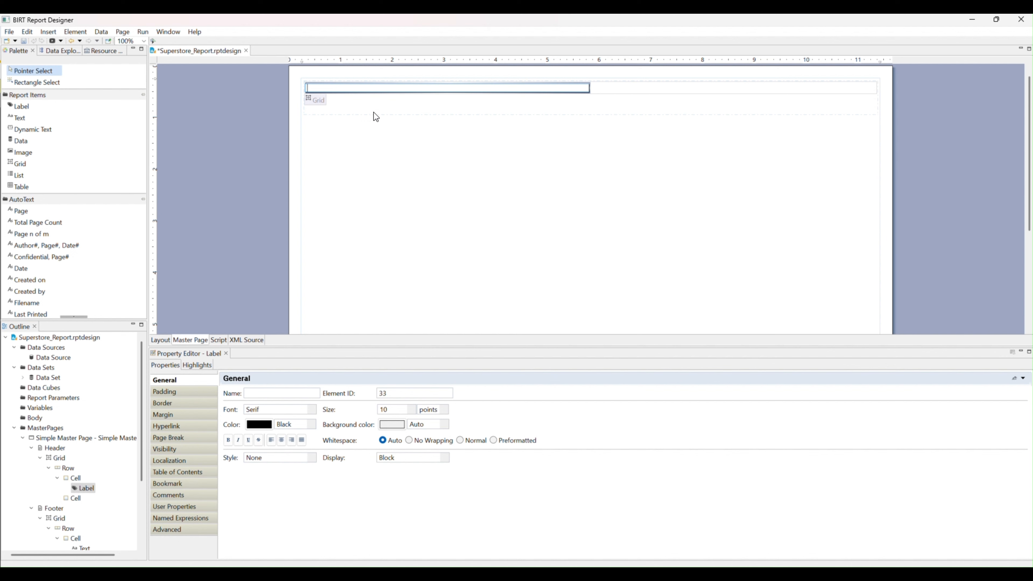
pyautogui.write('SuperS')
pyautogui.press('BackSpace')
pyautogui.write('Store Monthly Report')
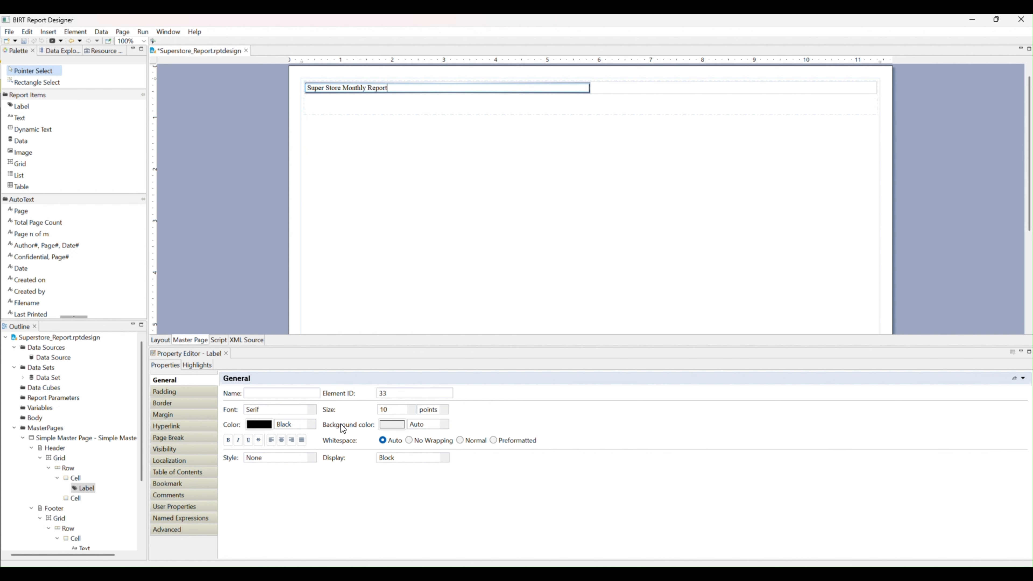
# Format the header title label in bold Arial at 20 points.
pyautogui.click(313, 412)
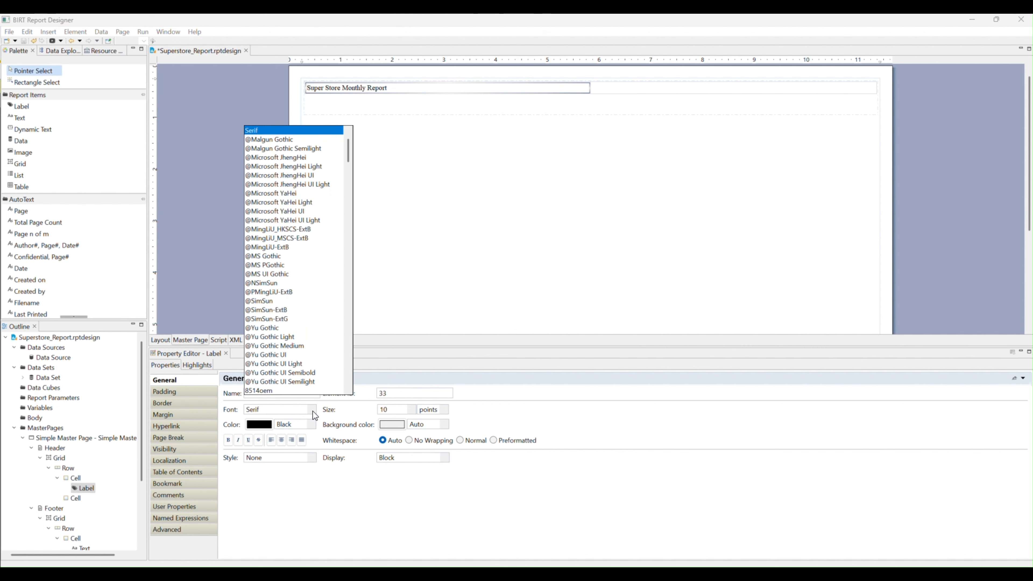
pyautogui.press('a')
pyautogui.press('Down')
pyautogui.press('Down')
pyautogui.press('Down')
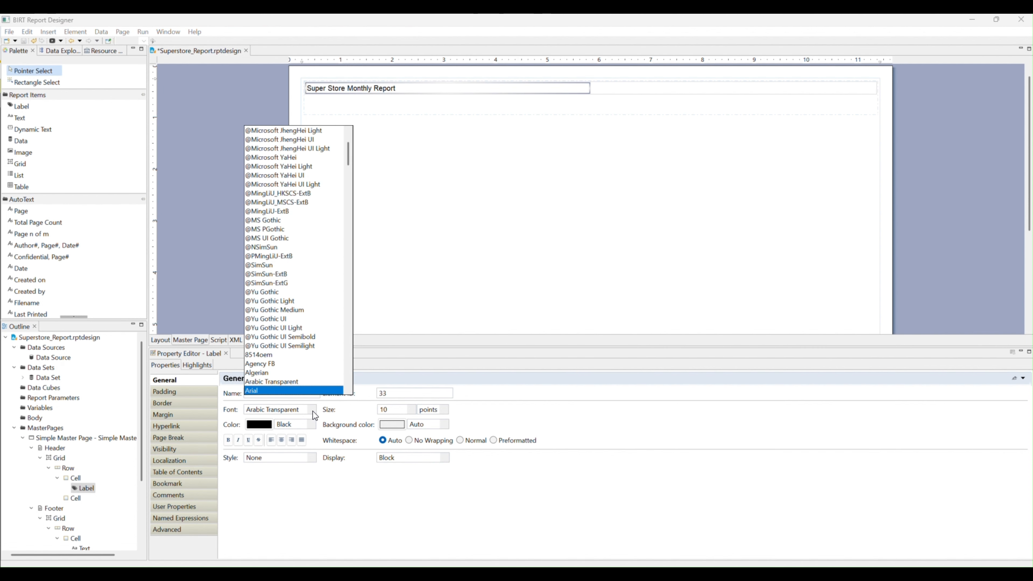
pyautogui.click(399, 413)
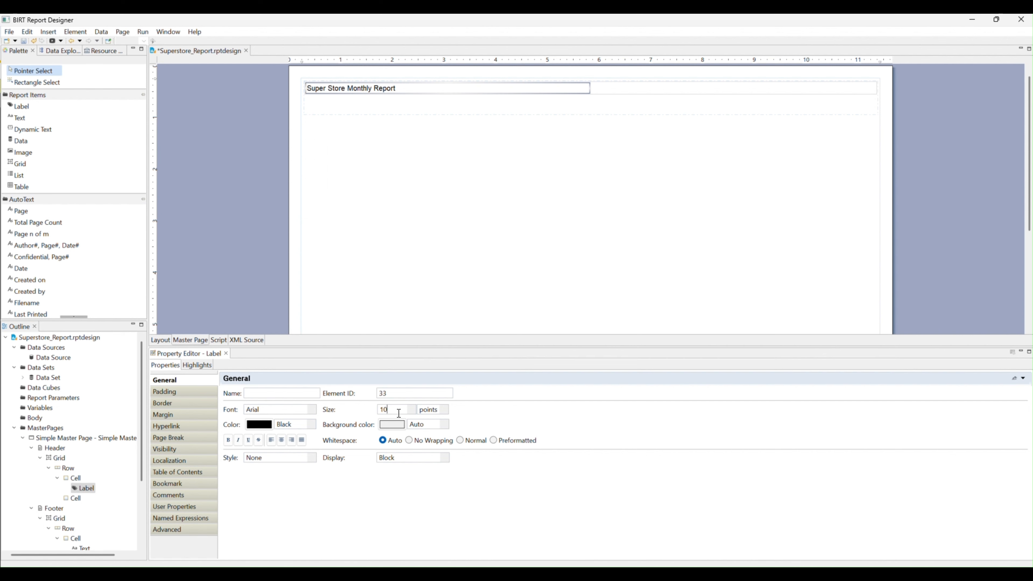
pyautogui.doubleClick(398, 413)
pyautogui.write('20')
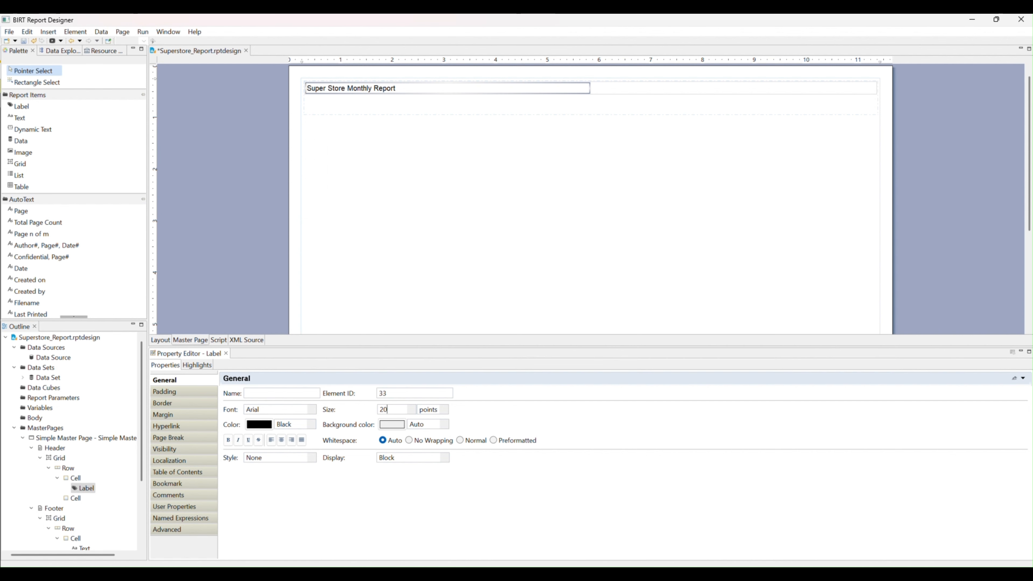
pyautogui.press('Return')
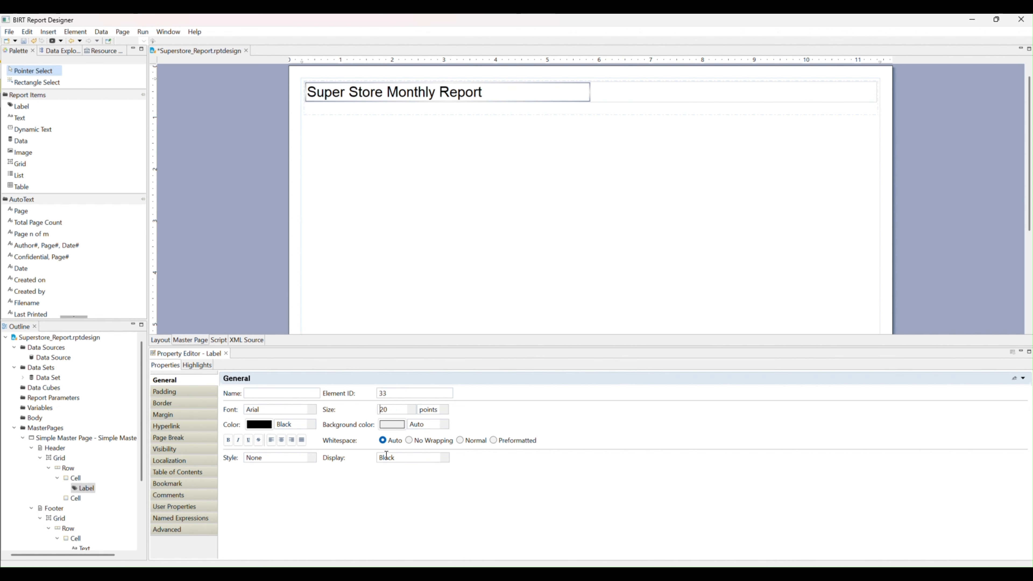
pyautogui.click(228, 440)
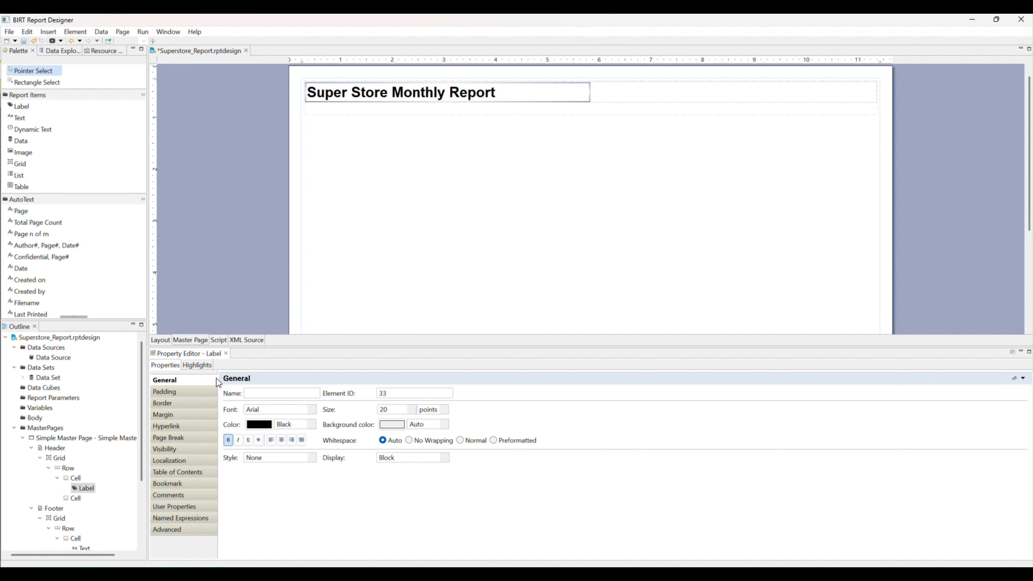
# Set the height of the header grid's row to 0.6 in.
pyautogui.click(309, 105)
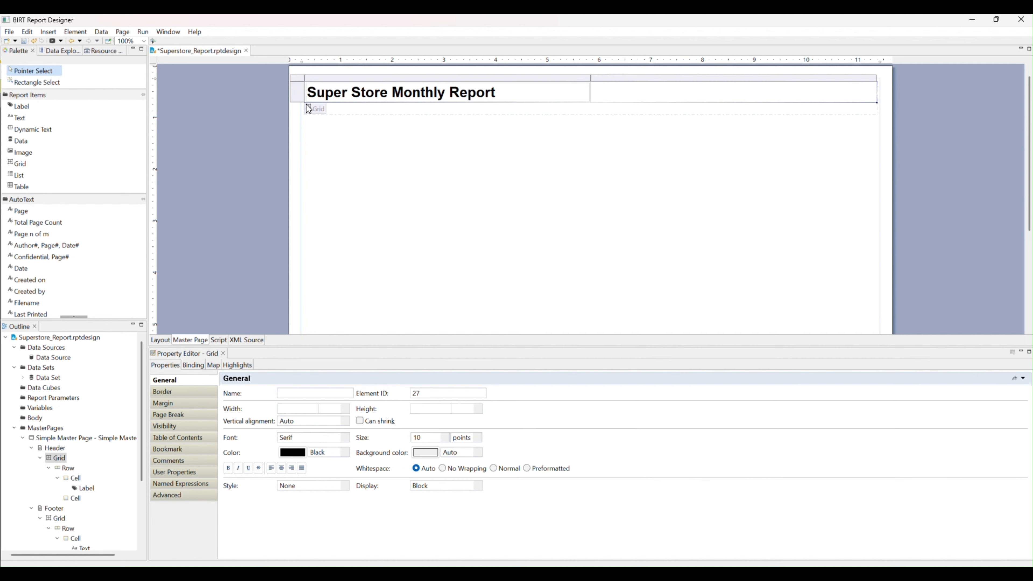
pyautogui.click(294, 93)
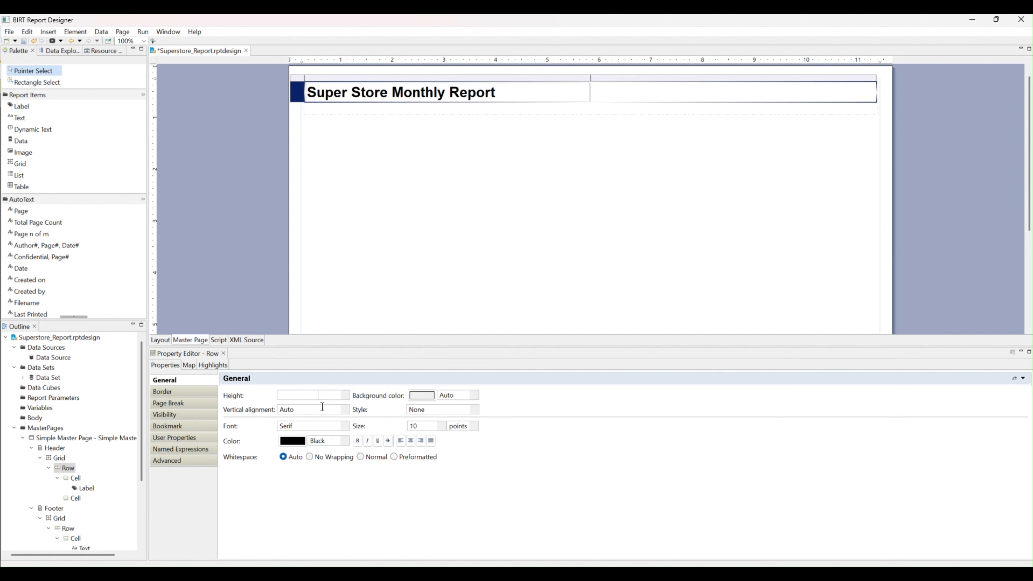
pyautogui.click(297, 398)
pyautogui.write('1')
pyautogui.press('Return')
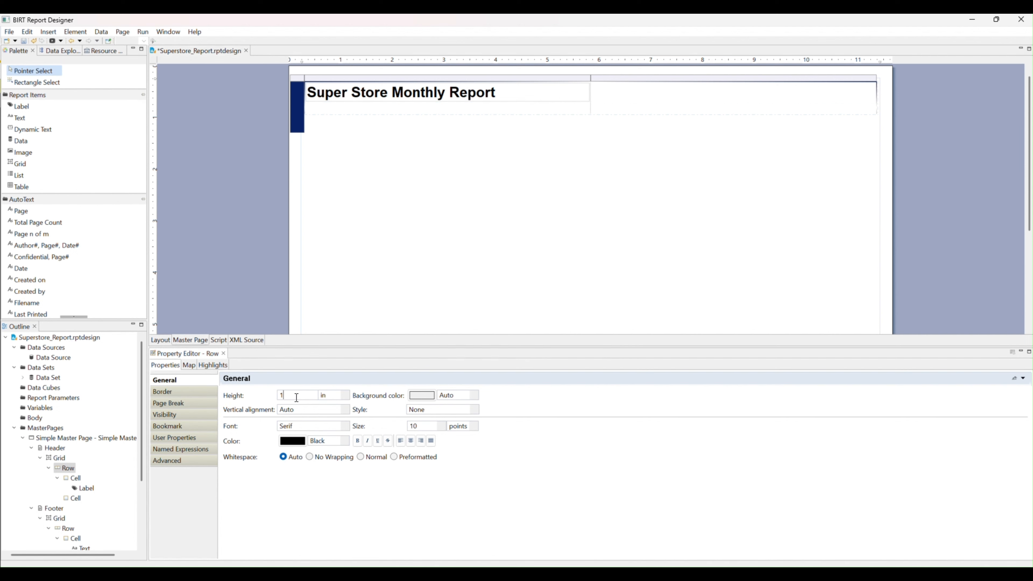
pyautogui.doubleClick(296, 397)
pyautogui.write('.6')
pyautogui.press('Return')
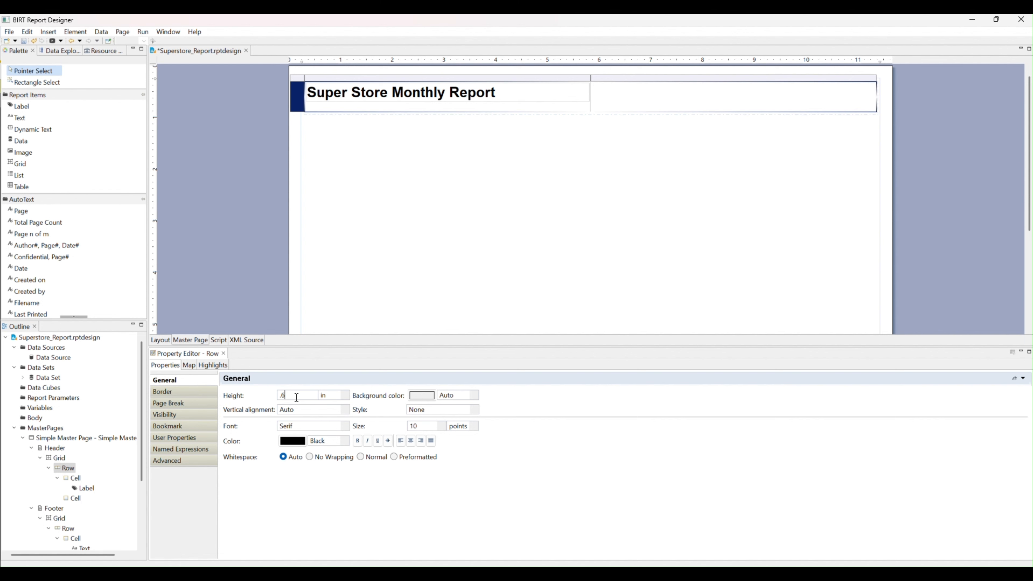
# Set the header grid row's vertical alignment to Middle.
pyautogui.click(302, 95)
pyautogui.click(303, 409)
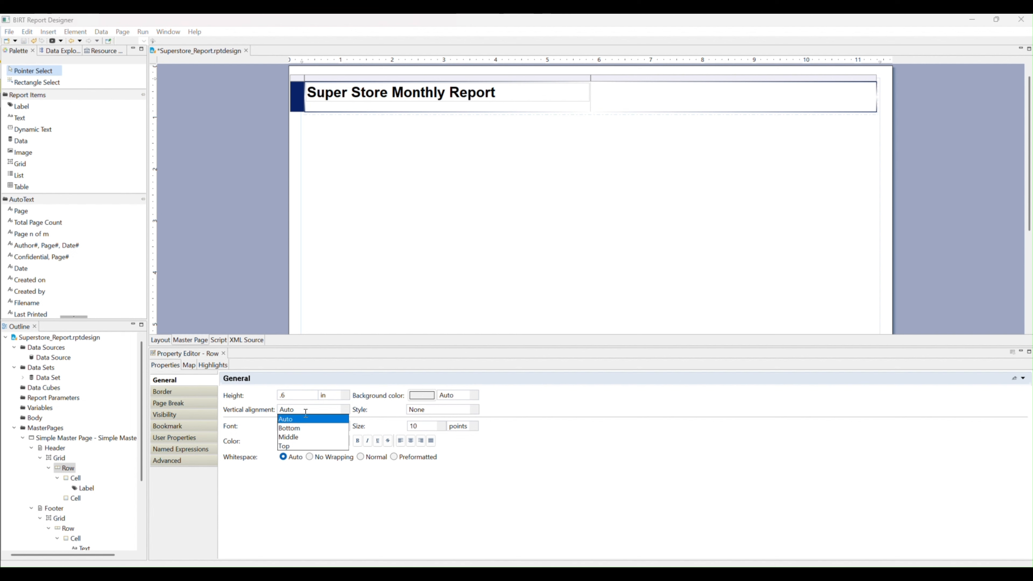
pyautogui.click(300, 439)
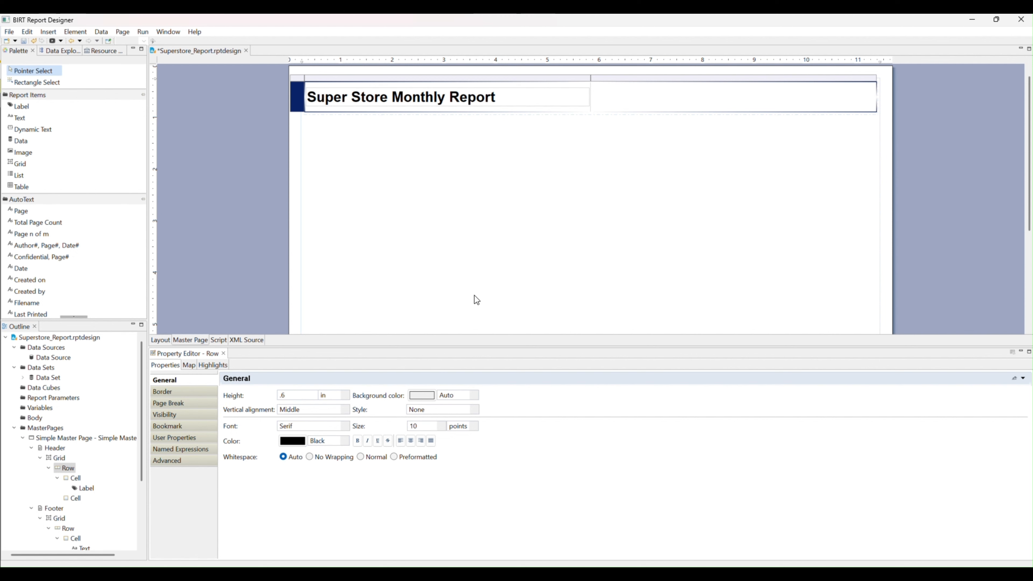
# Place an image item in the second cell of the header grid.
pyautogui.click(720, 89)
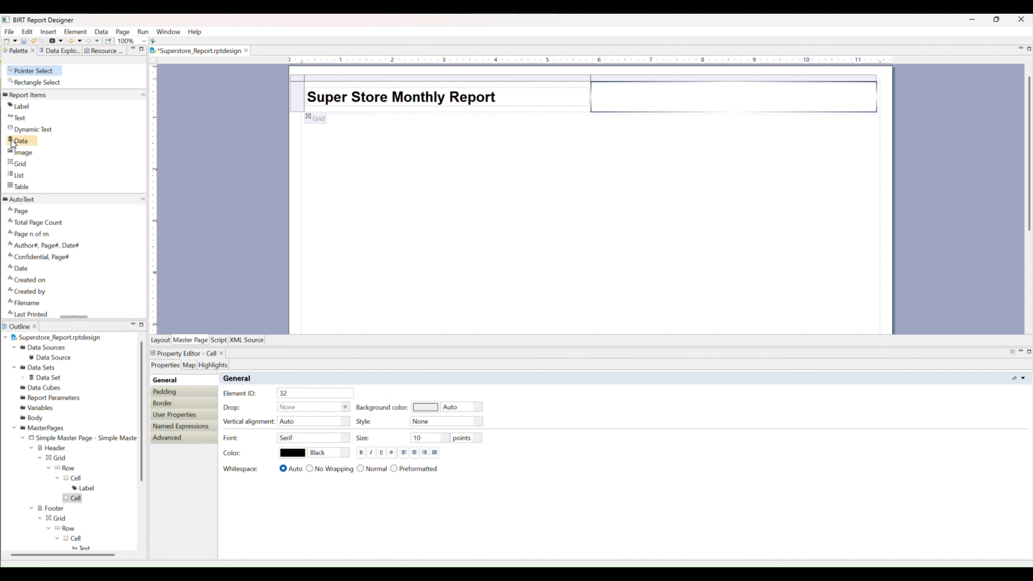
pyautogui.click(24, 152)
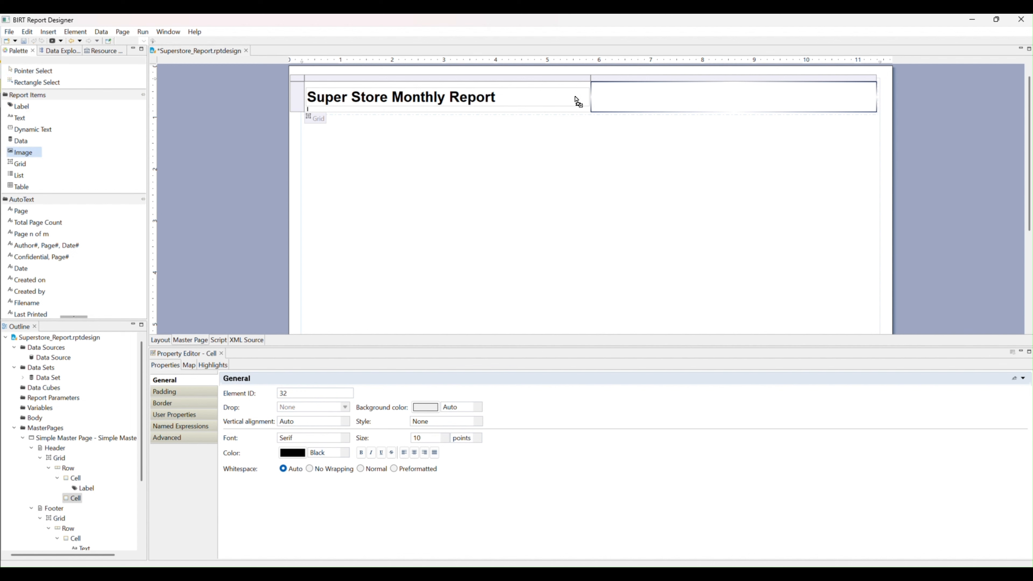
pyautogui.click(635, 102)
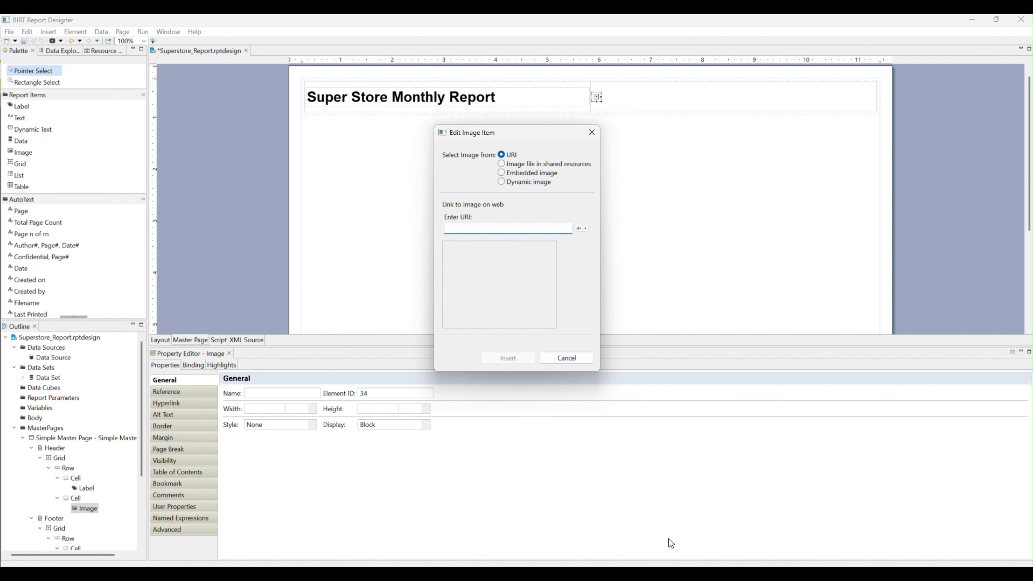
# Switch to Chrome and search Google for "superstore logo" in a new tab.
pyautogui.click(743, 512)
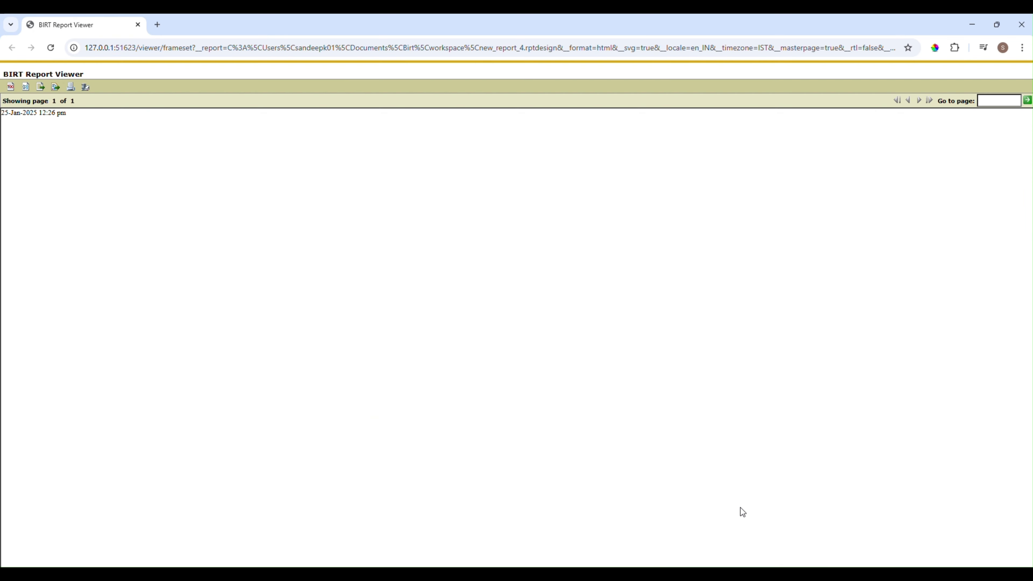
pyautogui.click(157, 25)
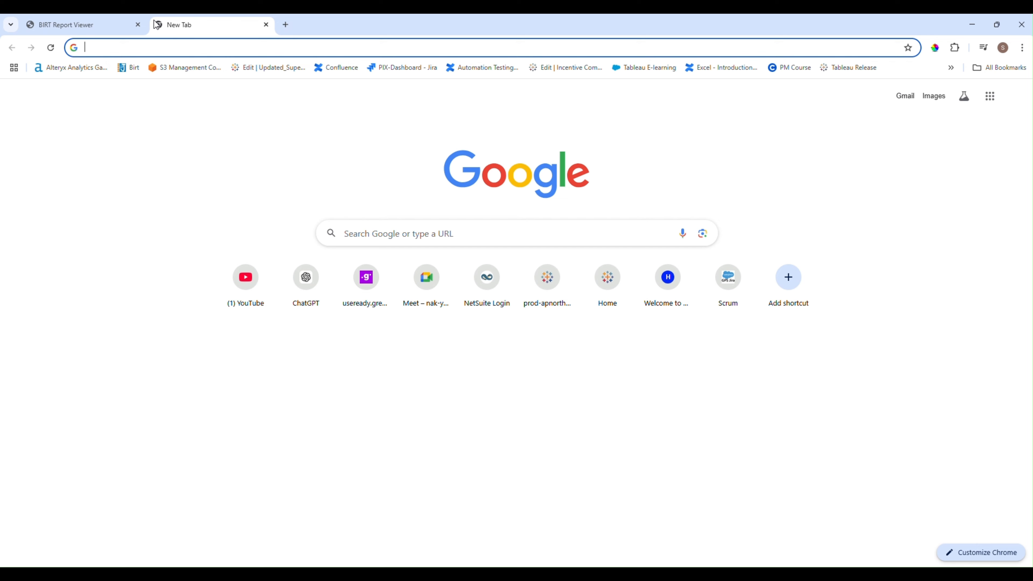
pyautogui.write('sup')
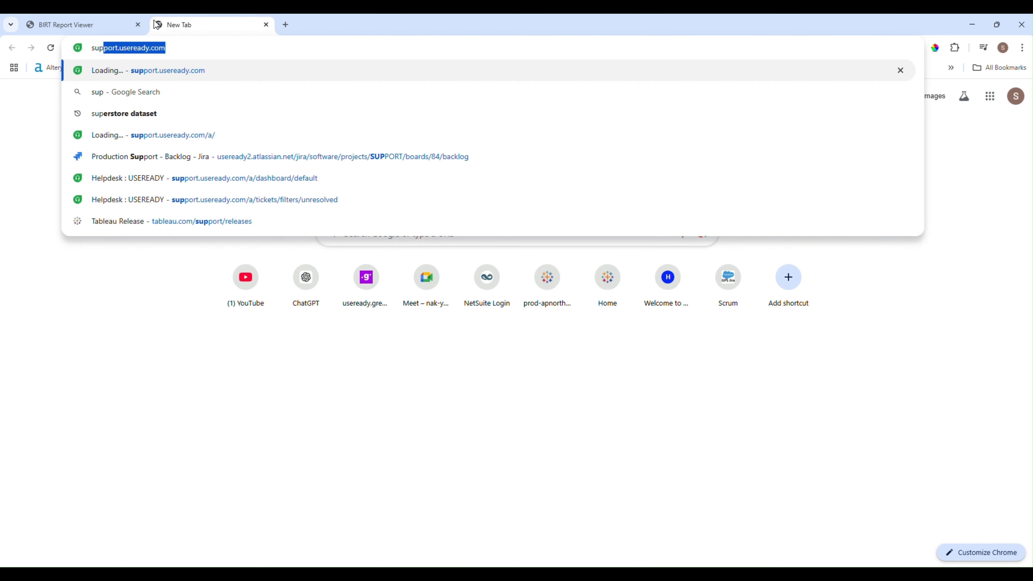
pyautogui.write('erstor')
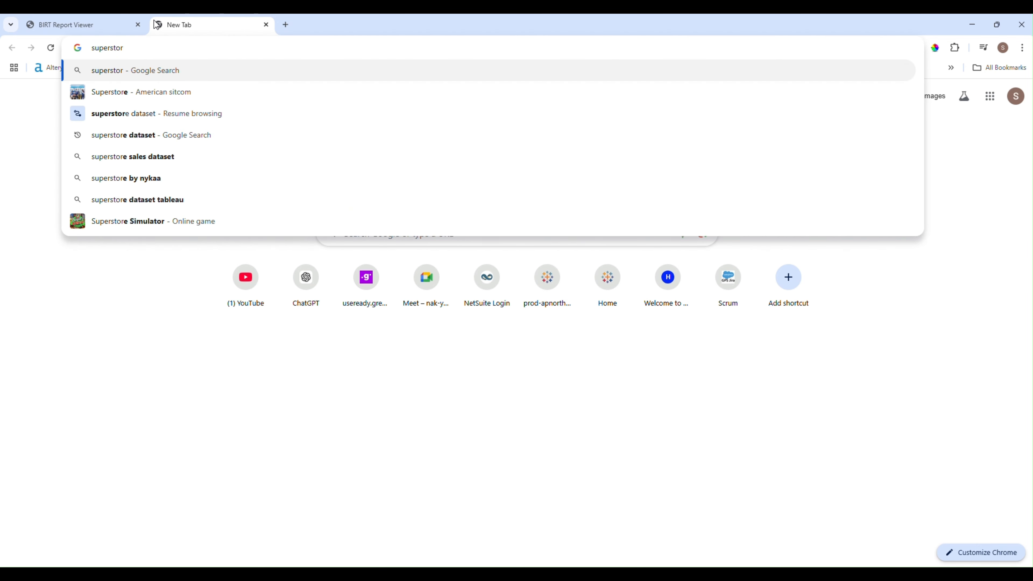
pyautogui.write('e logo')
pyautogui.press('Return')
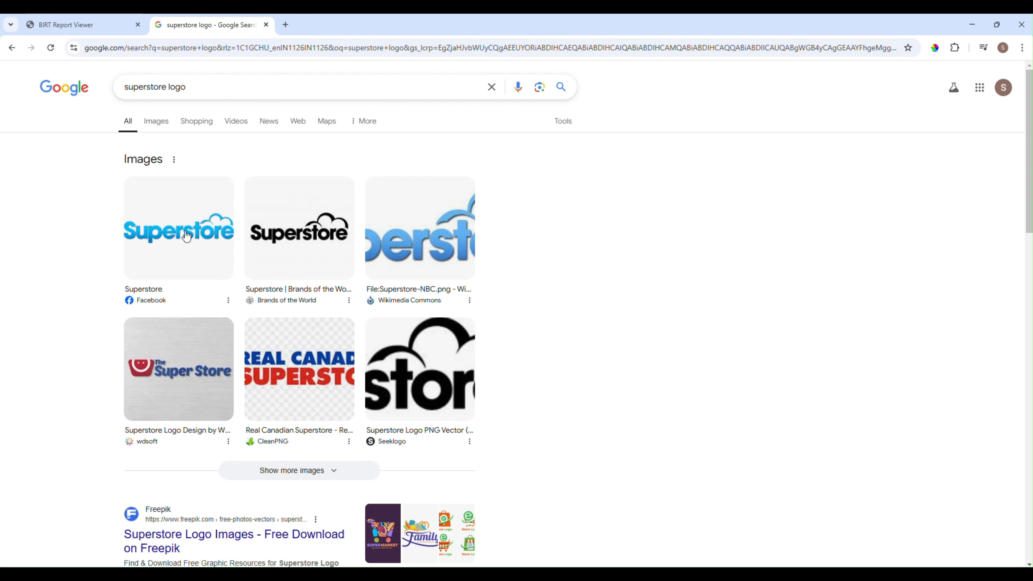
# Try to open the copied link of the blue Superstore logo from Facebook in a separate browser tab.
pyautogui.click(186, 237)
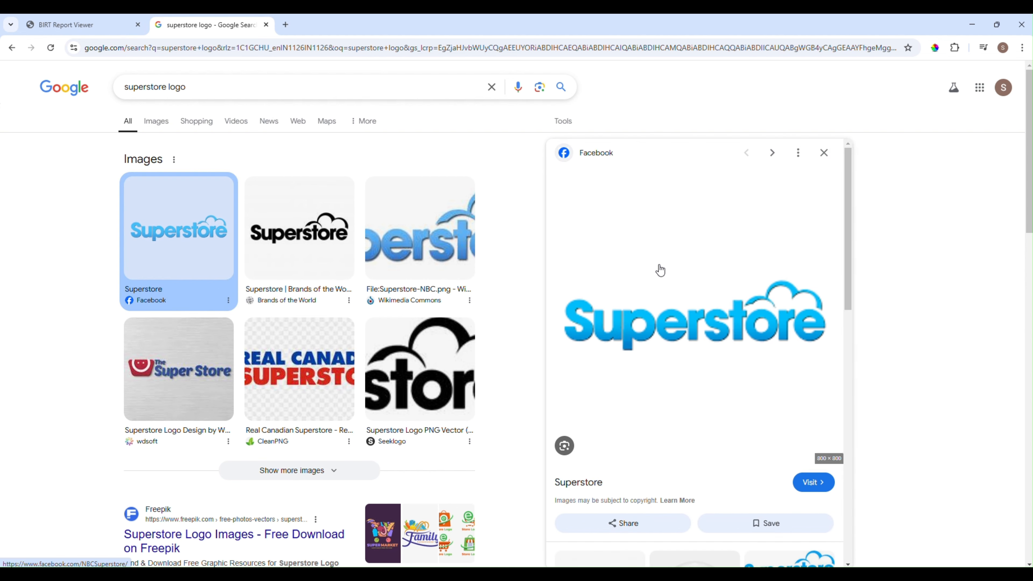
pyautogui.scroll(-2, 328, 360)
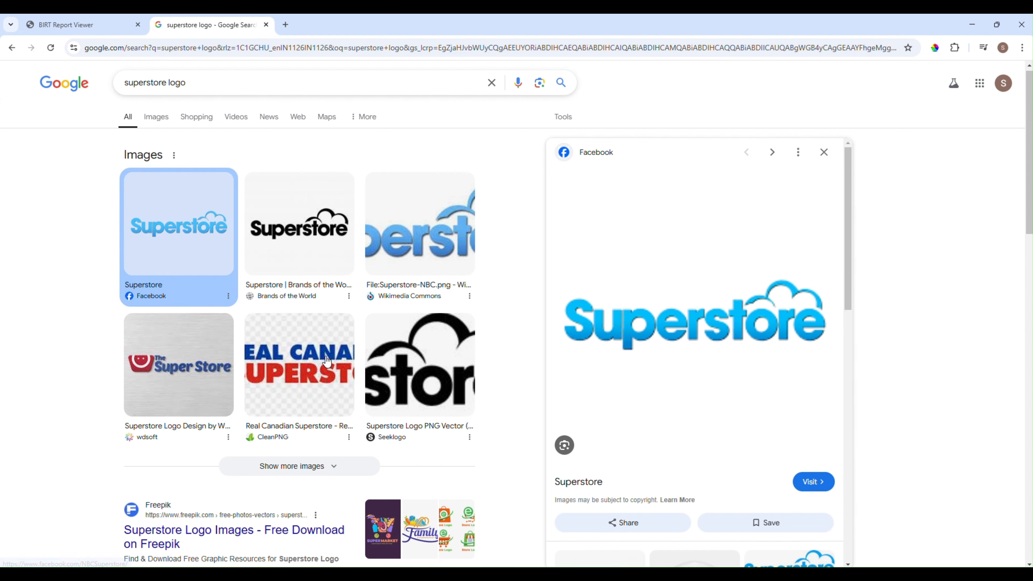
pyautogui.scroll(2, 328, 360)
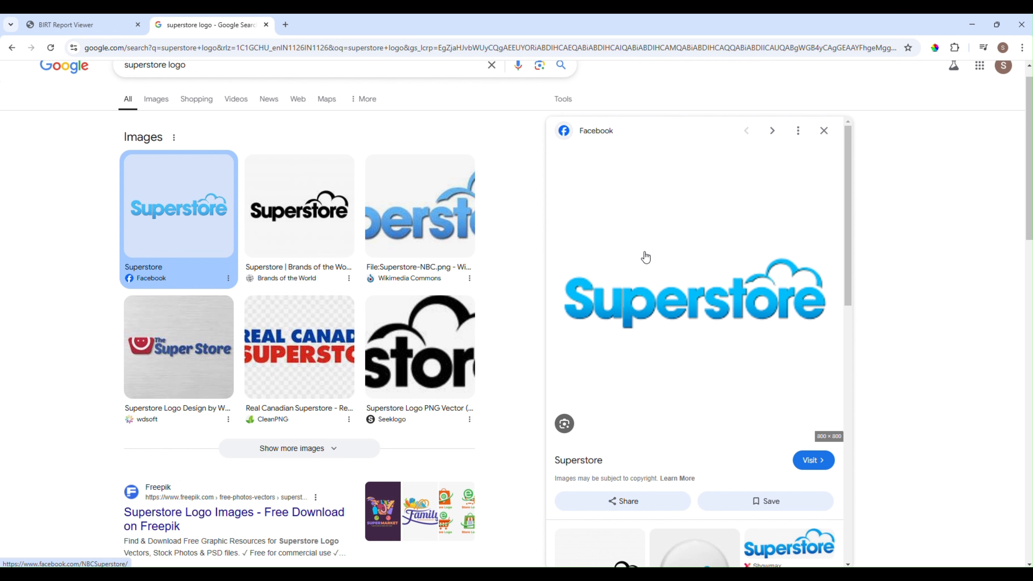
pyautogui.rightClick(644, 252)
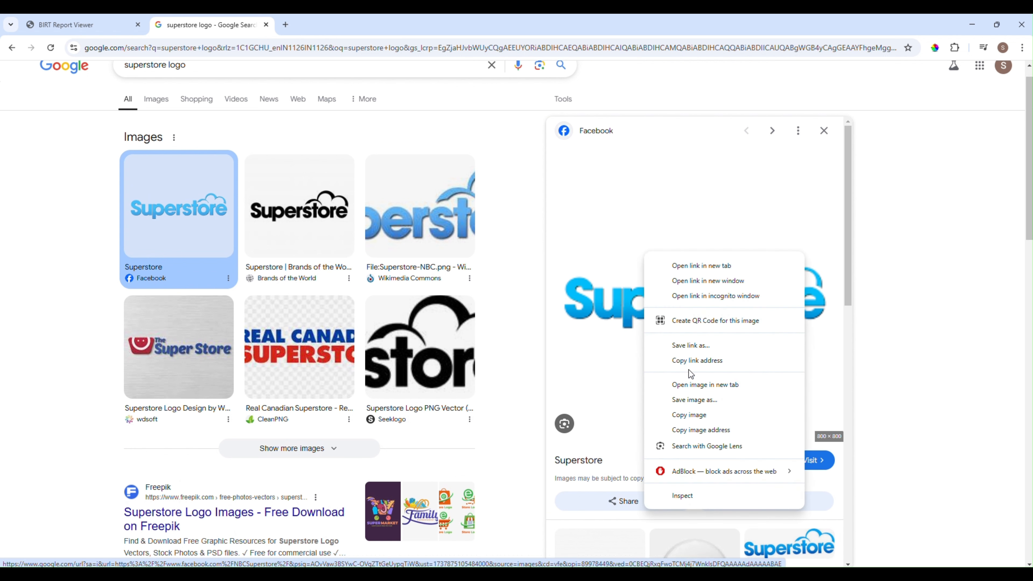
pyautogui.click(691, 361)
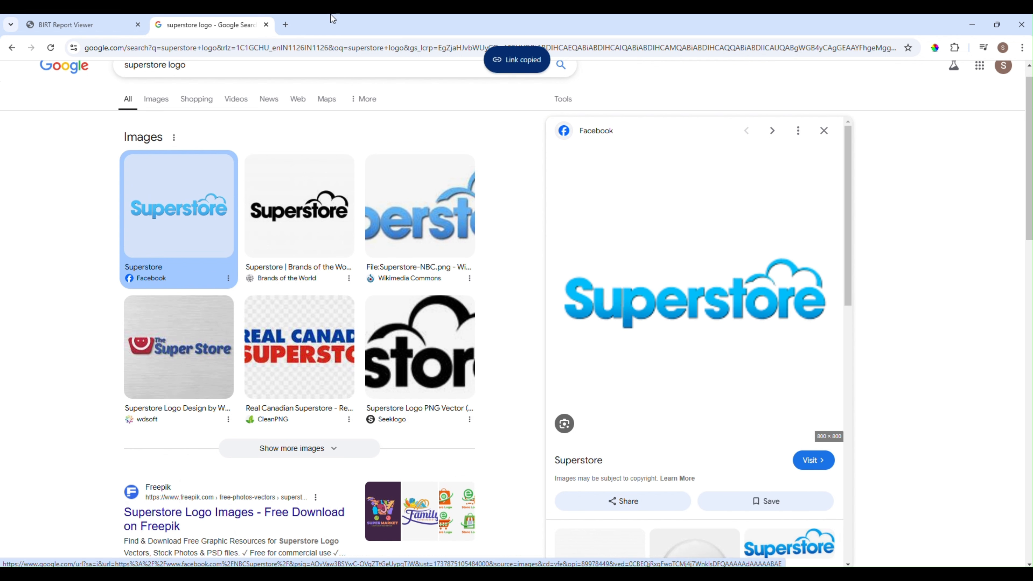
pyautogui.click(285, 25)
pyautogui.hotkey('ctrl', 'v')
pyautogui.press('Return')
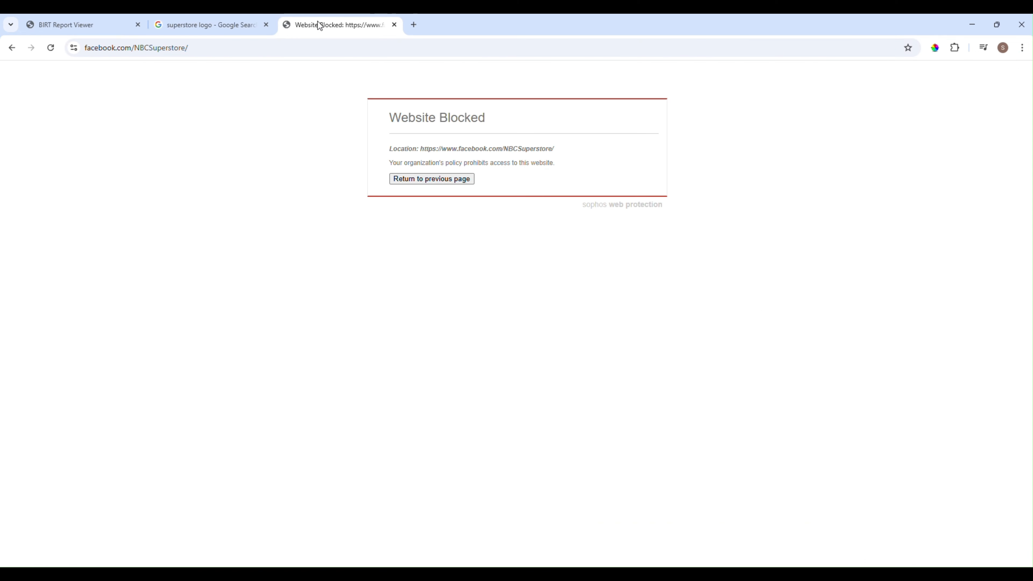
pyautogui.click(395, 26)
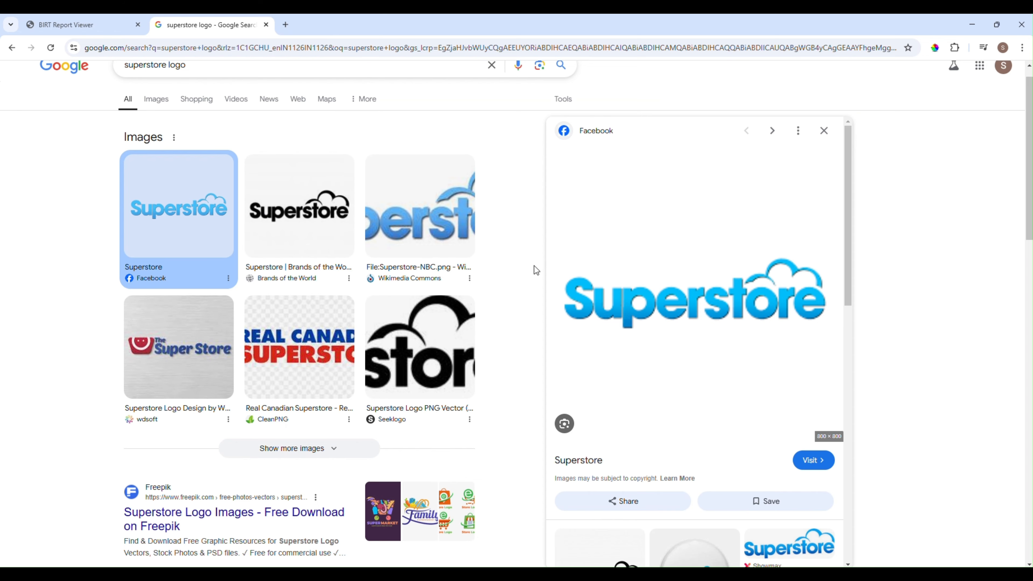
# Look through the superstore logo search results and show only the image results.
pyautogui.scroll(-5, 368, 263)
pyautogui.scroll(-1, 367, 263)
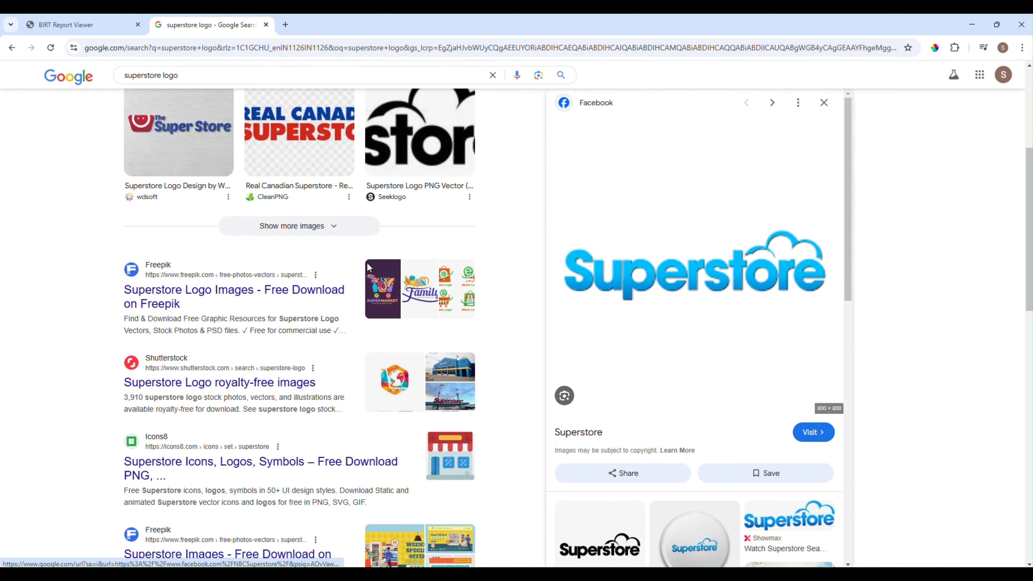
pyautogui.scroll(3, 367, 263)
pyautogui.scroll(3, 368, 269)
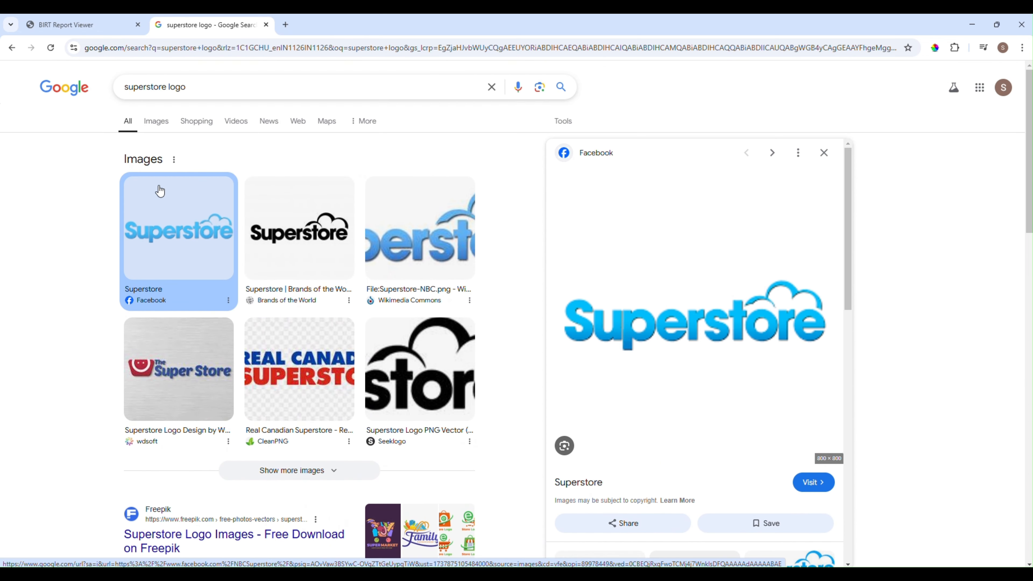
pyautogui.click(155, 124)
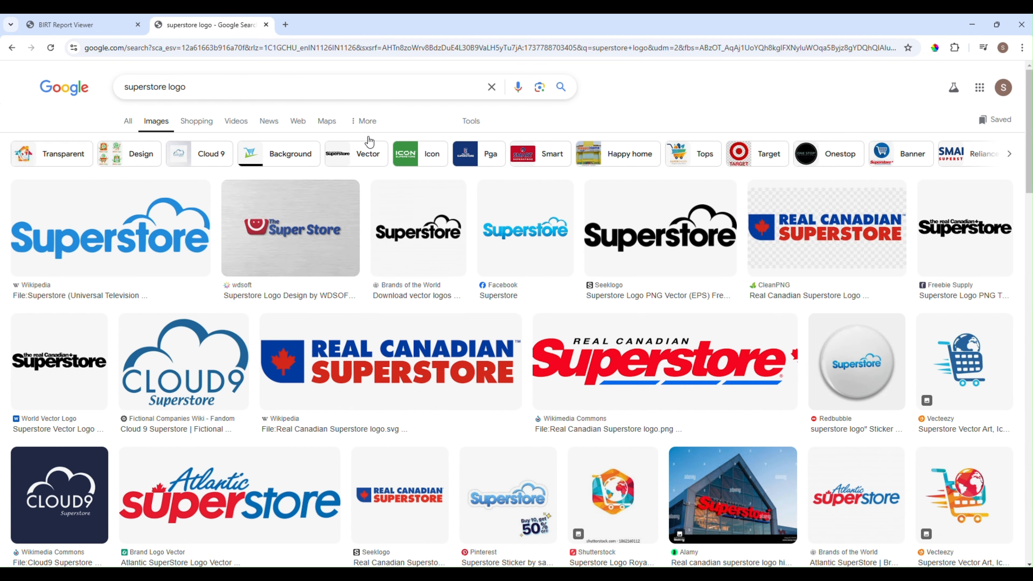
# Copy the link of the Real Canadian Superstore logo from CleanPNG and open it in a new browser tab.
pyautogui.click(814, 235)
pyautogui.rightClick(773, 261)
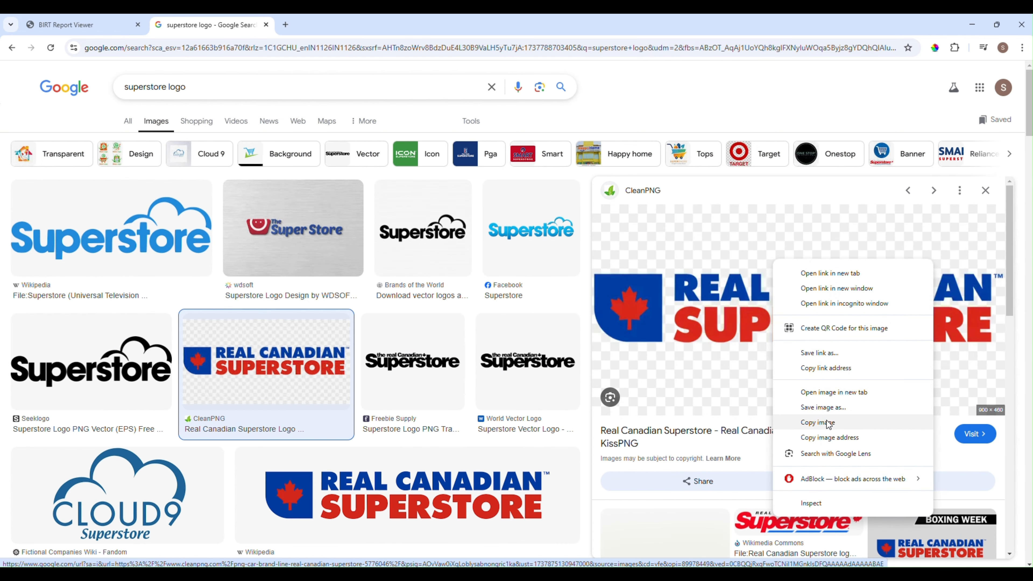
pyautogui.click(825, 368)
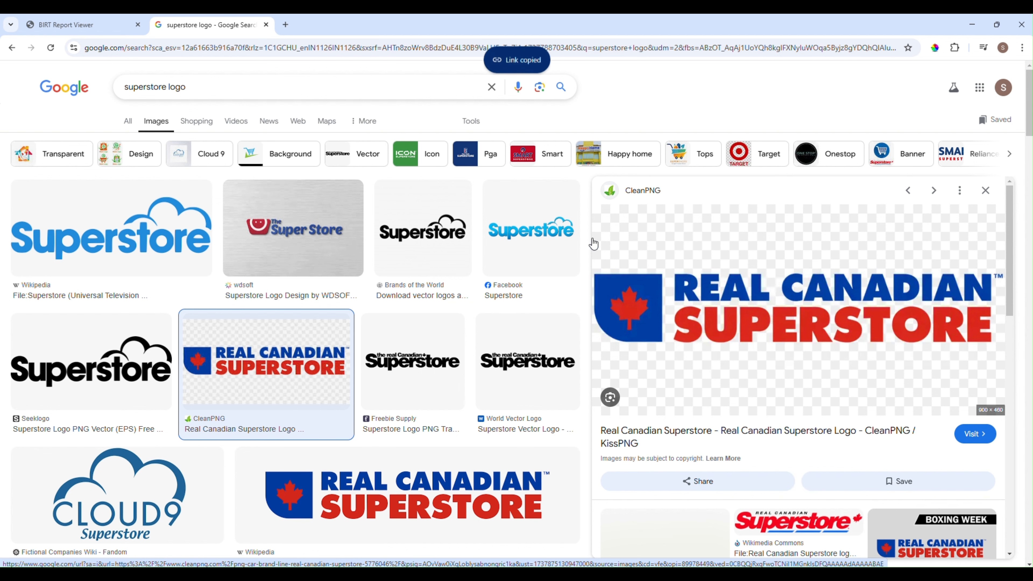
pyautogui.click(288, 30)
pyautogui.hotkey('ctrl', 'v')
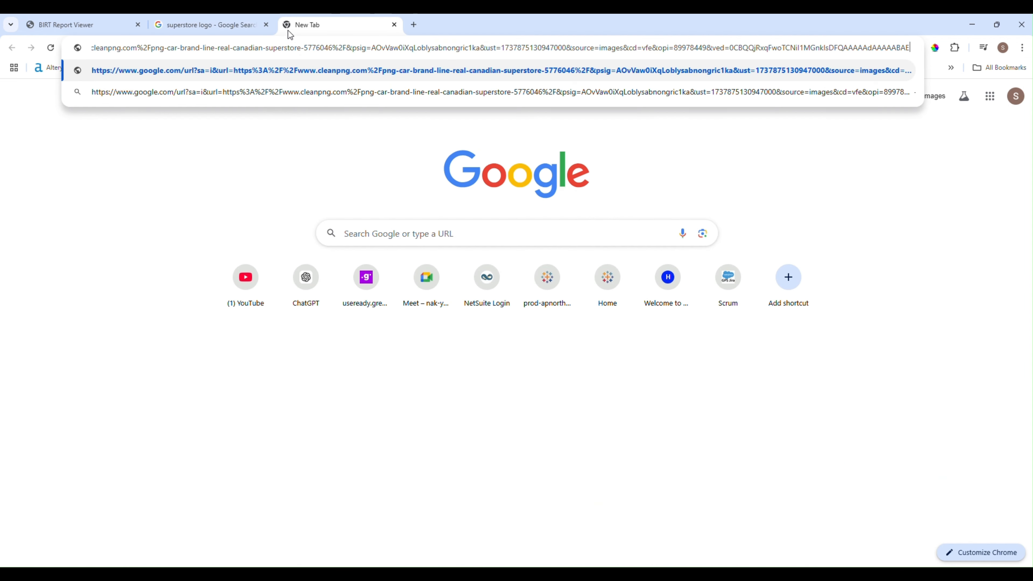
pyautogui.press('Return')
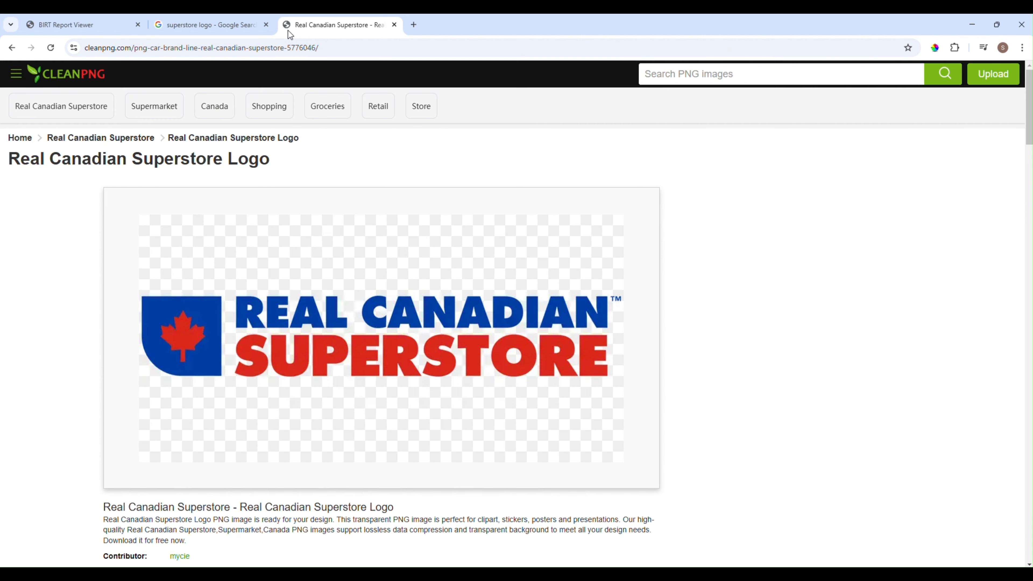
# Inspect the logo image in the developer tools, examining its console messages, element markup and styles.
pyautogui.rightClick(317, 344)
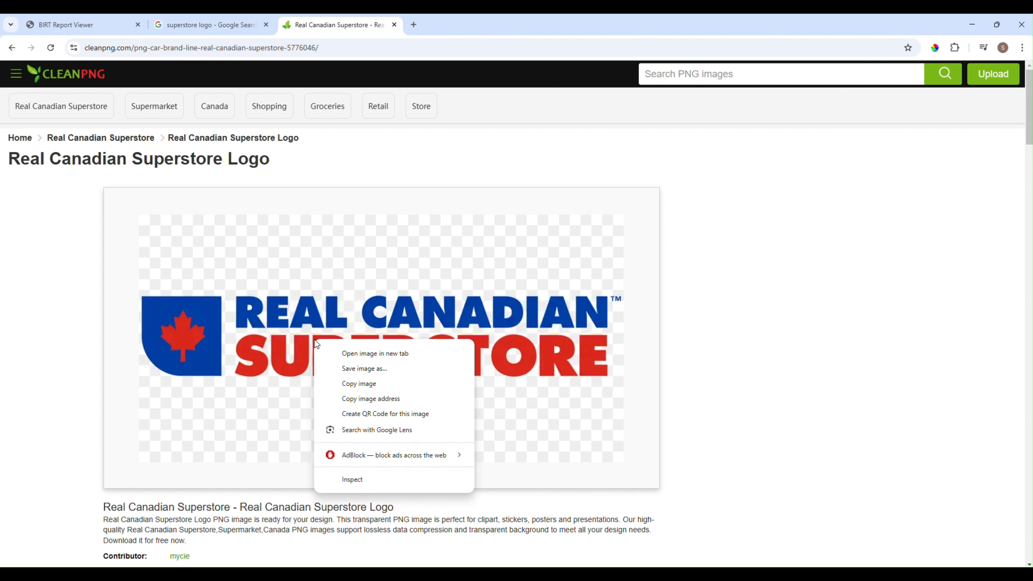
pyautogui.click(352, 479)
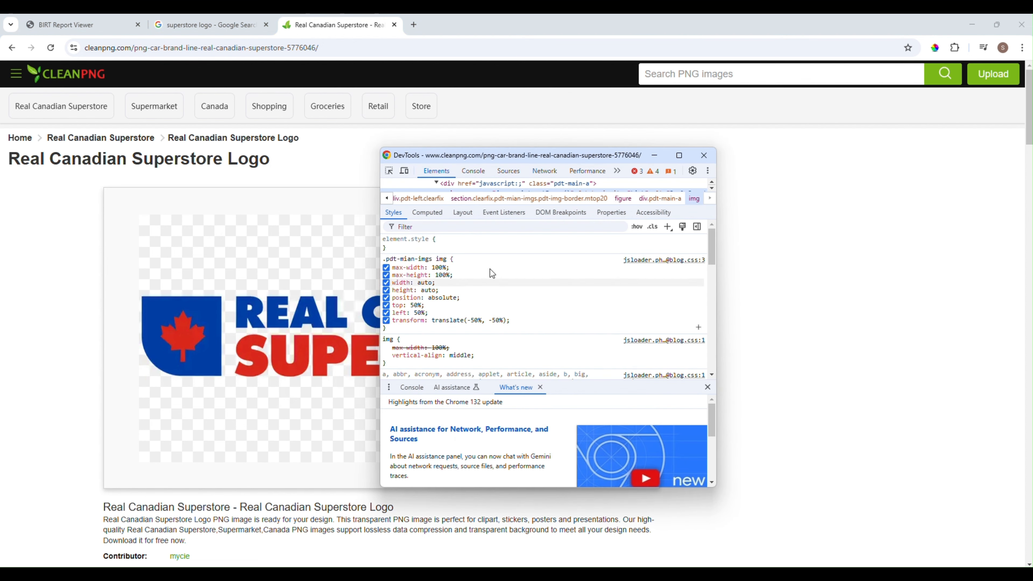
pyautogui.click(472, 173)
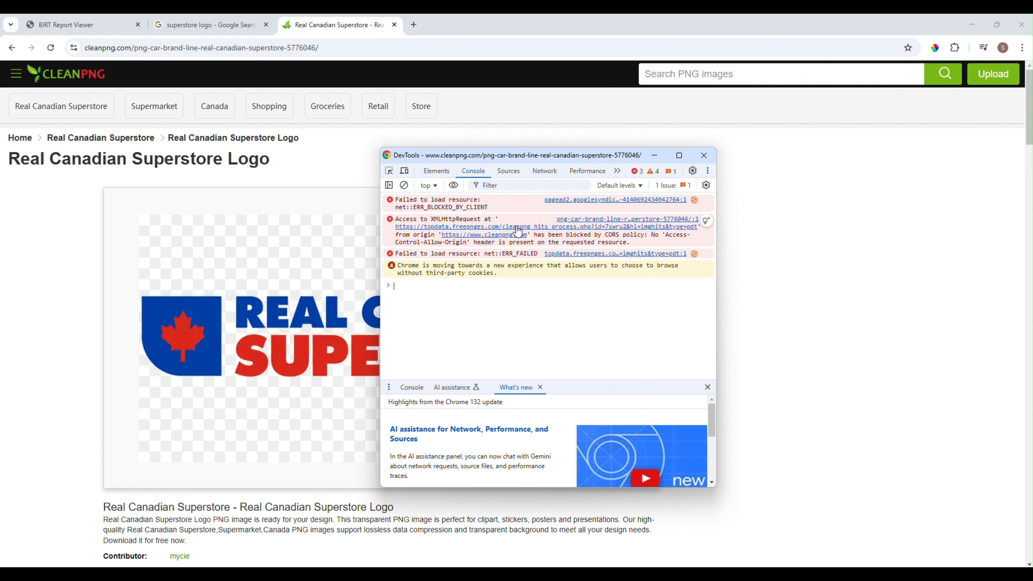
pyautogui.click(443, 174)
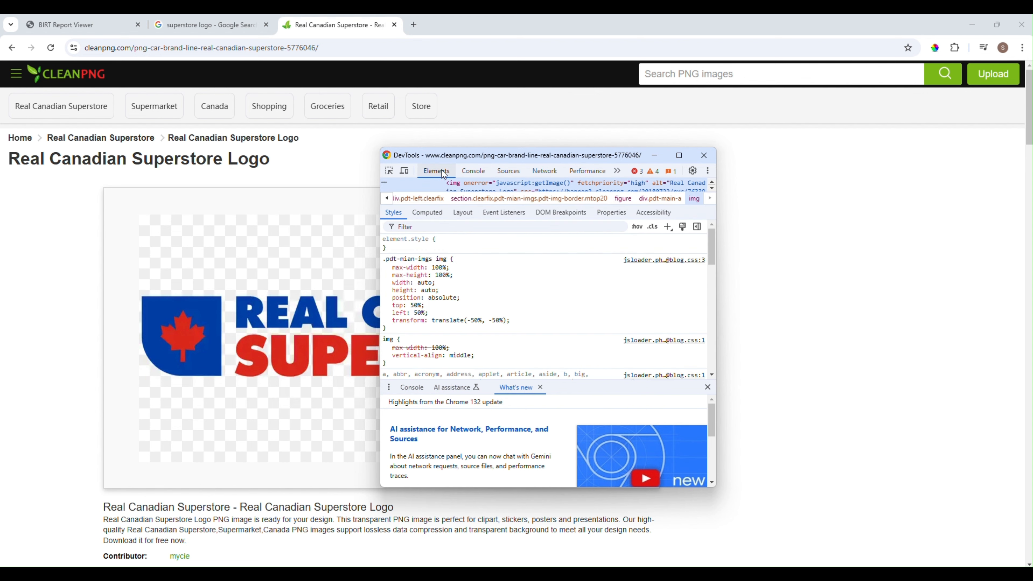
pyautogui.scroll(-5, 535, 318)
pyautogui.scroll(-10, 549, 346)
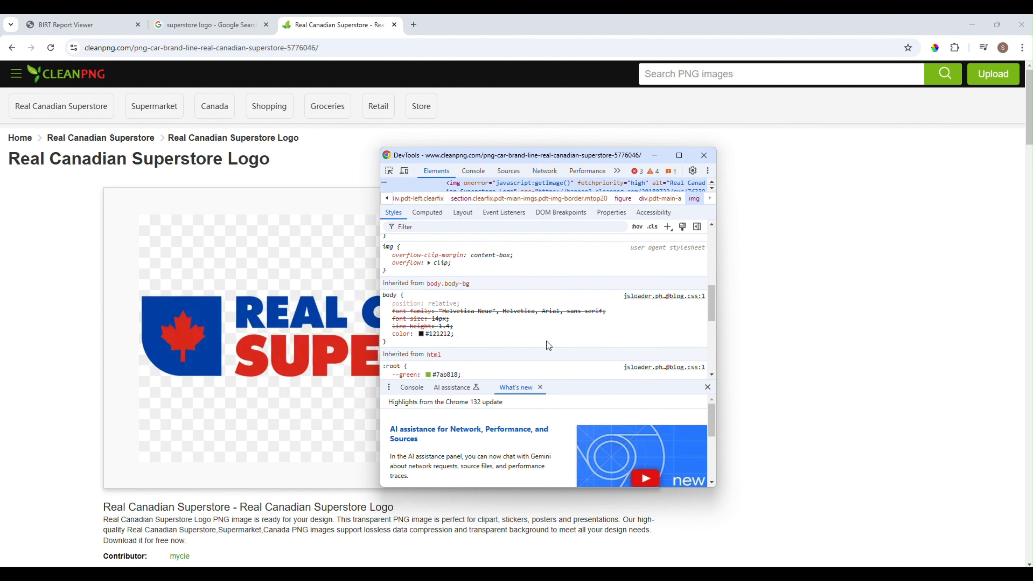
pyautogui.scroll(10, 549, 345)
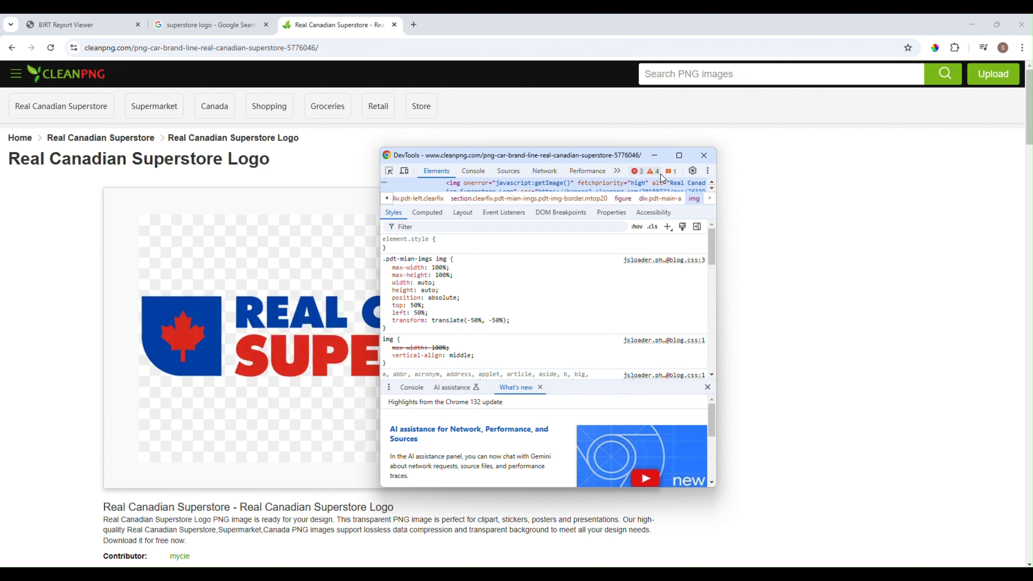
pyautogui.click(704, 155)
# Copy the image address of the Real Canadian Superstore logo and open it in the current browser tab.
pyautogui.rightClick(345, 303)
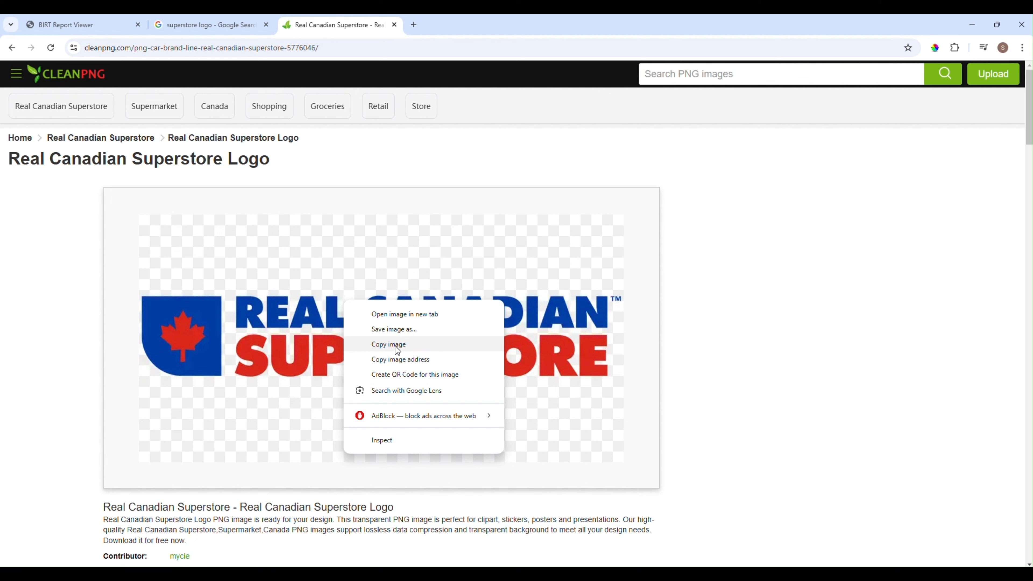
pyautogui.click(410, 360)
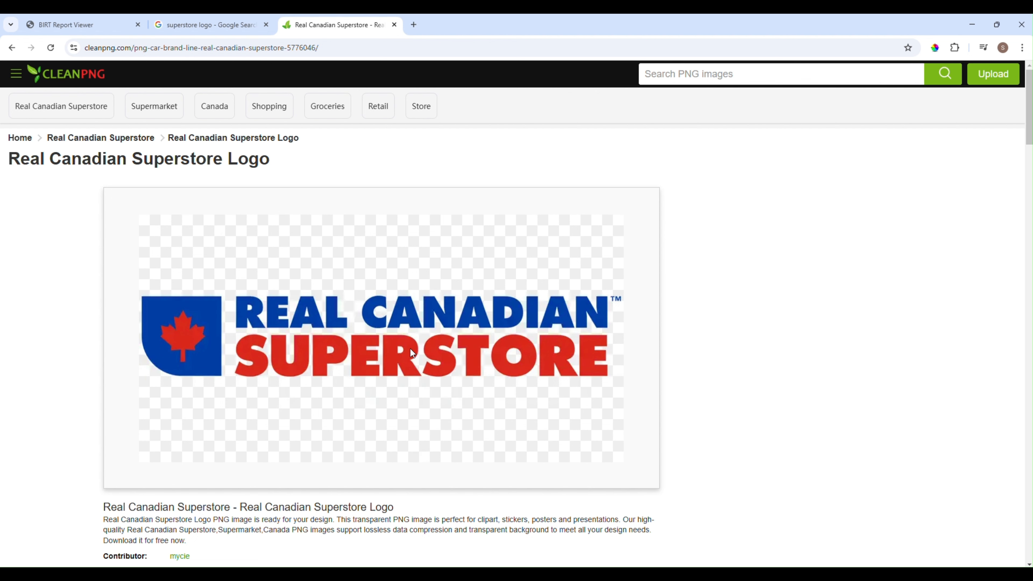
pyautogui.click(390, 47)
pyautogui.hotkey('ctrl', 'v')
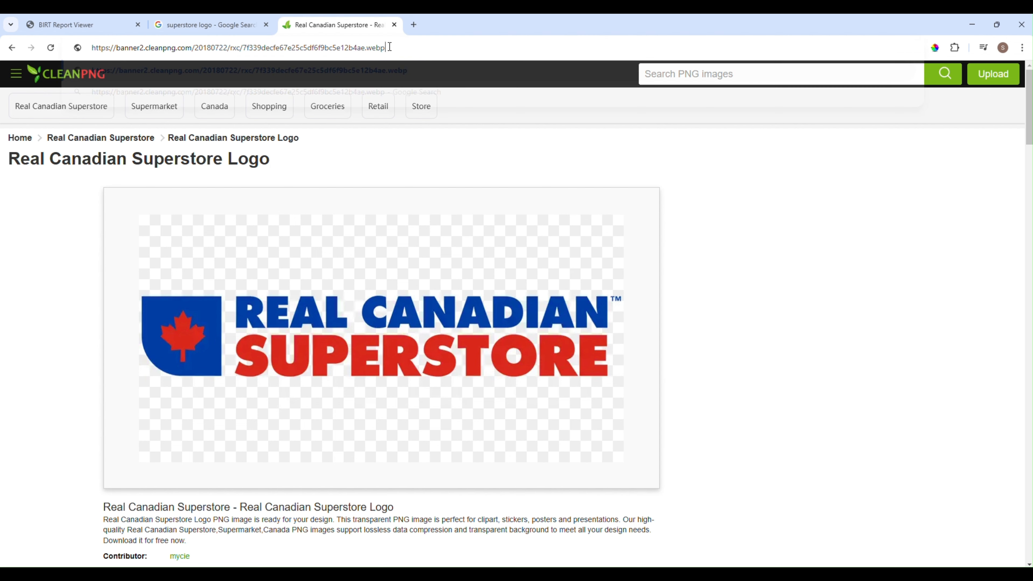
pyautogui.press('Return')
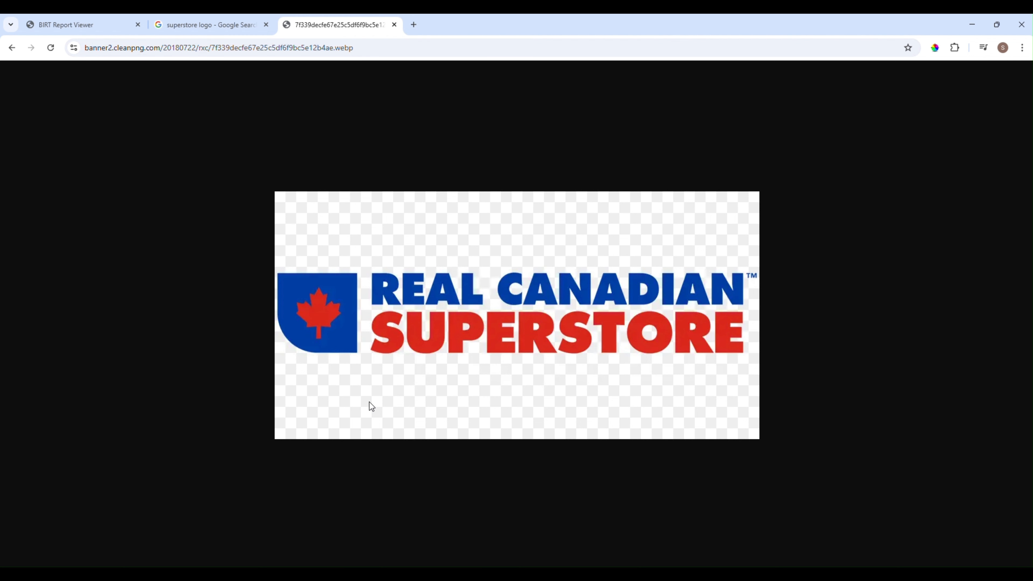
# Switch to BIRT Report Designer, insert the header image using the copied logo address as its URI, and right-align its cell.
pyautogui.click(579, 536)
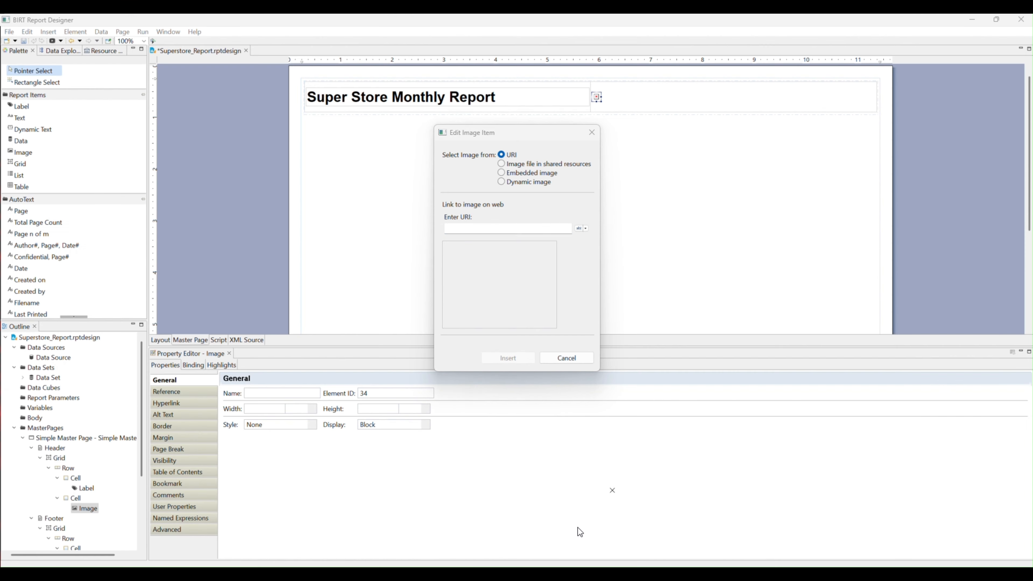
pyautogui.hotkey('ctrl', 'v')
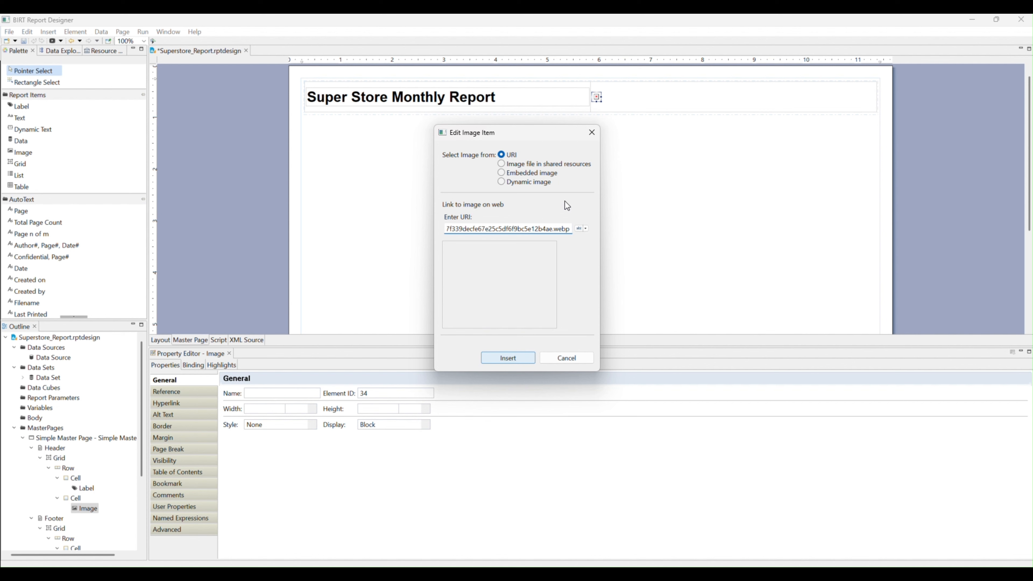
pyautogui.click(500, 359)
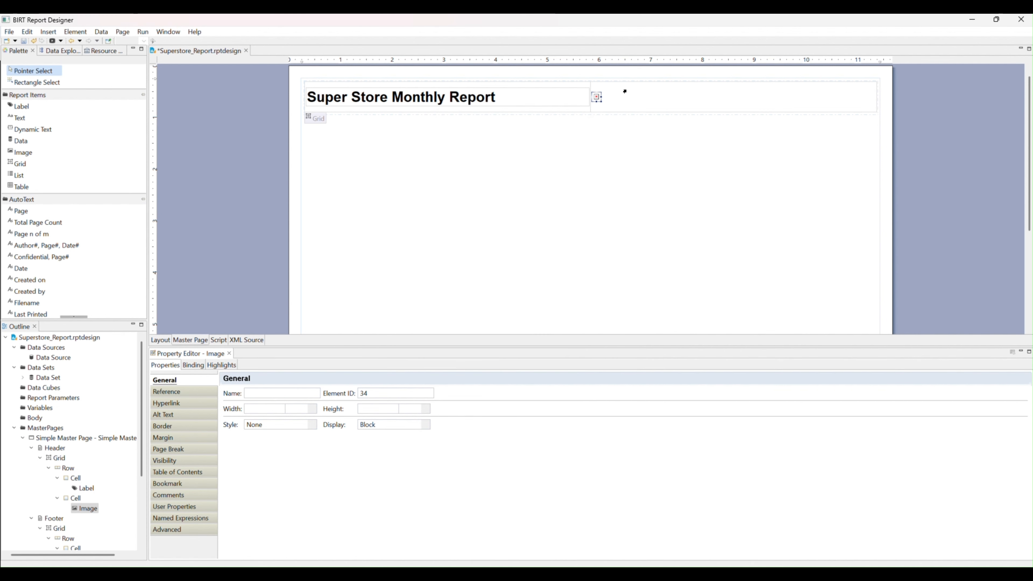
pyautogui.click(614, 98)
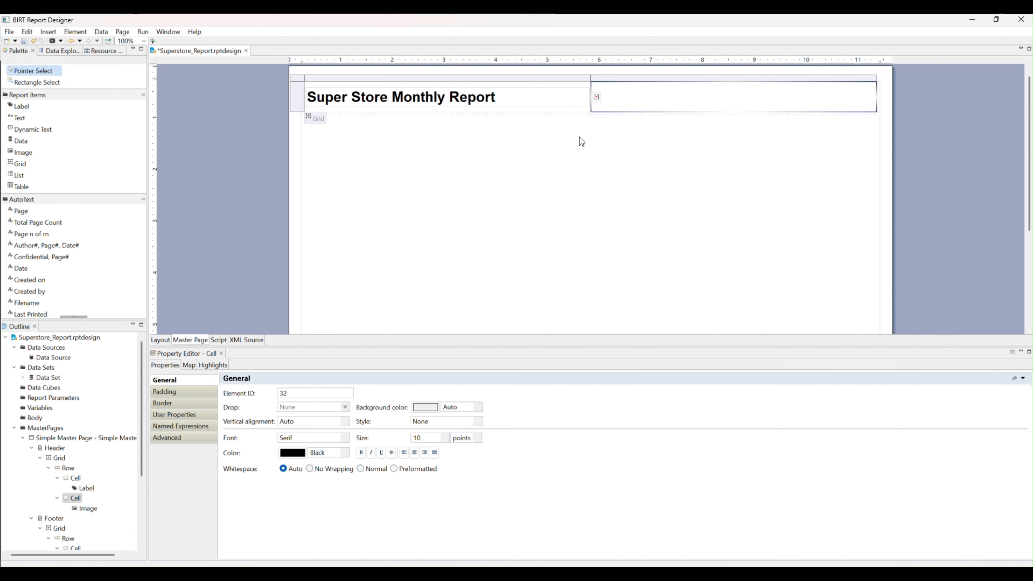
pyautogui.click(424, 453)
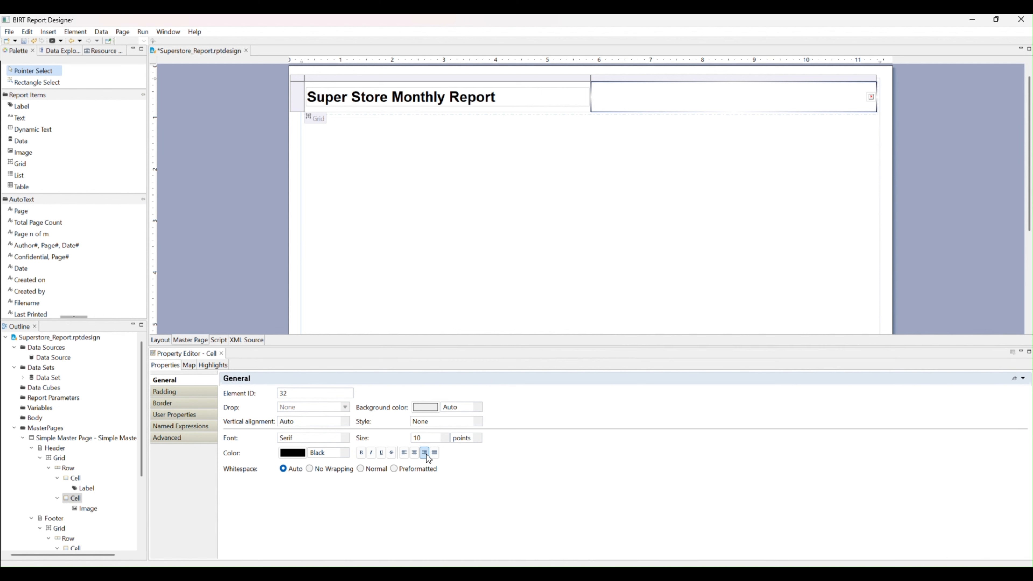
# Set the header logo image's width to 1.5 in and height to .5 in, and save the report.
pyautogui.click(872, 98)
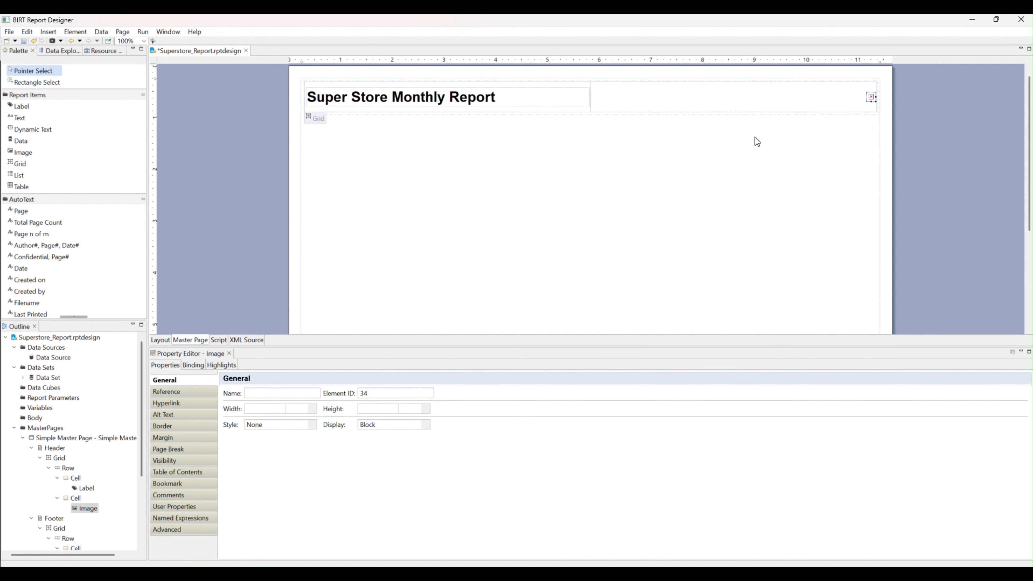
pyautogui.click(278, 408)
pyautogui.write('3')
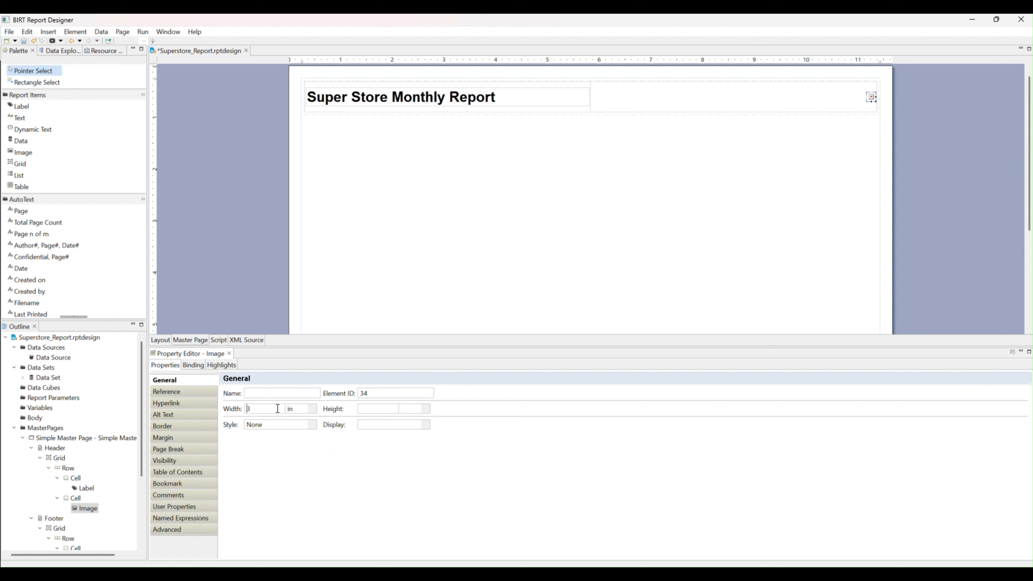
pyautogui.press('Return')
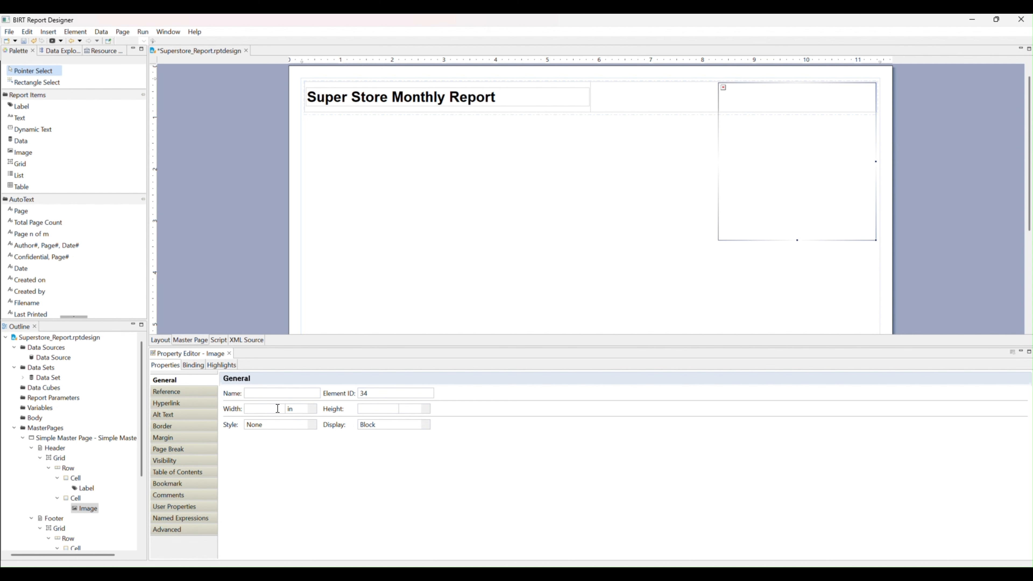
pyautogui.write('1.5')
pyautogui.press('Return')
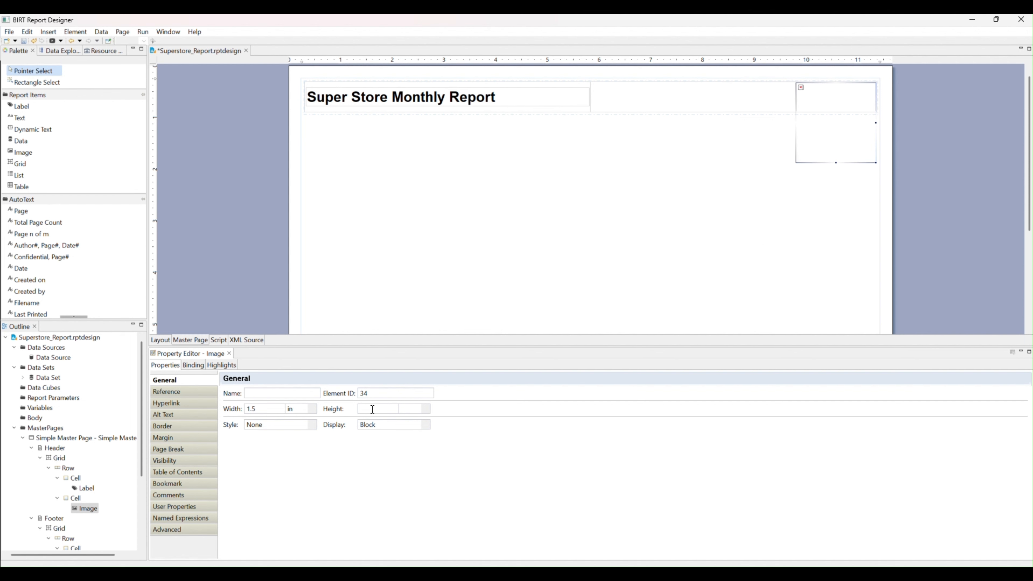
pyautogui.write('.5')
pyautogui.press('Return')
pyautogui.hotkey('ctrl', 's')
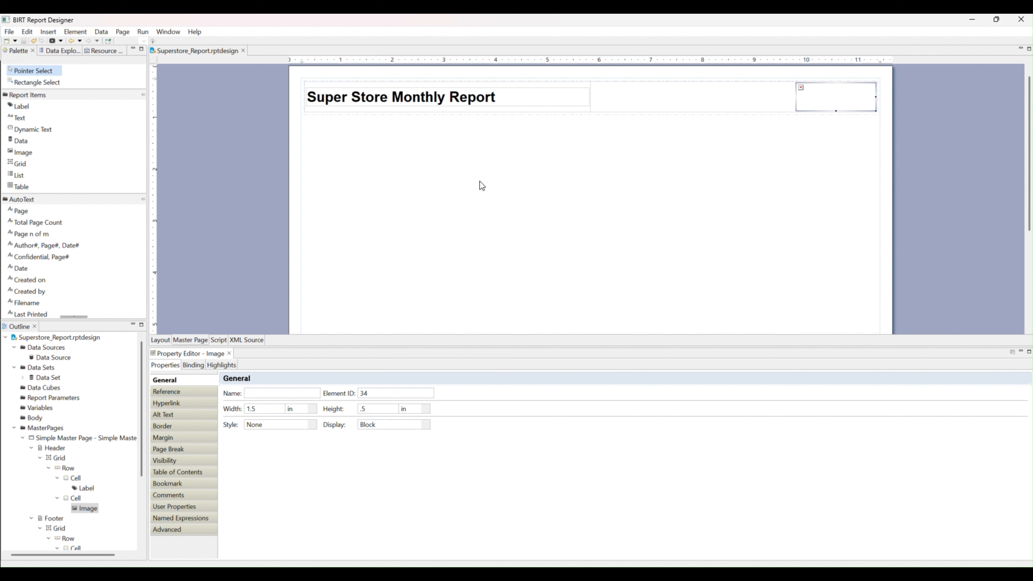
# Check the master page's header and footer, and view the report in the web viewer.
pyautogui.scroll(-5, 565, 236)
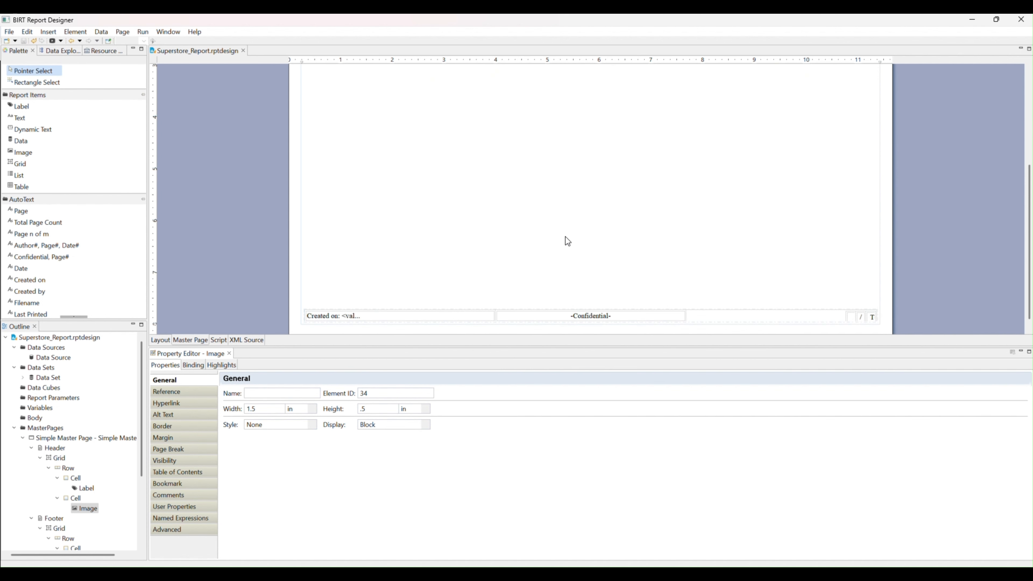
pyautogui.scroll(5, 564, 236)
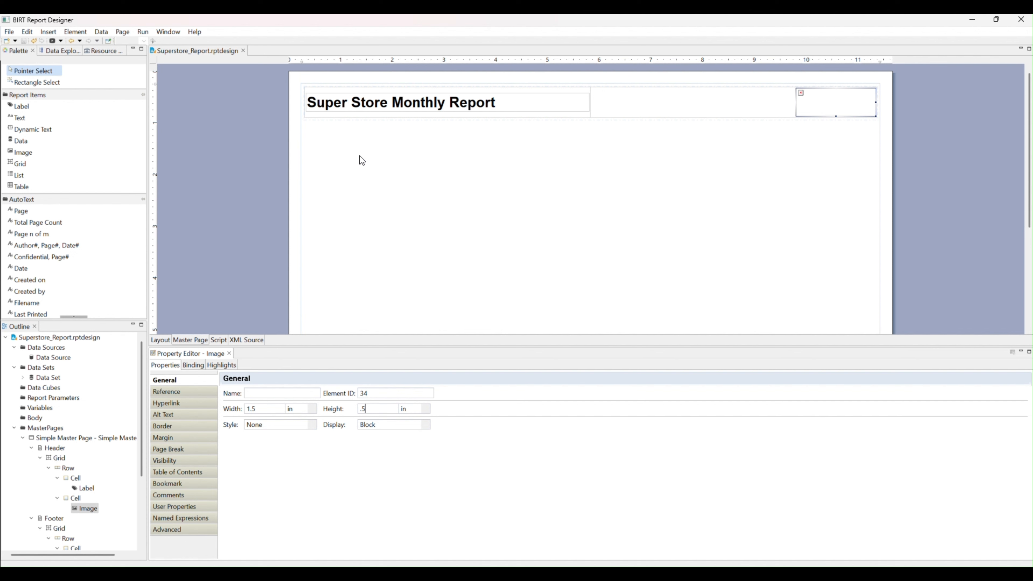
pyautogui.click(143, 32)
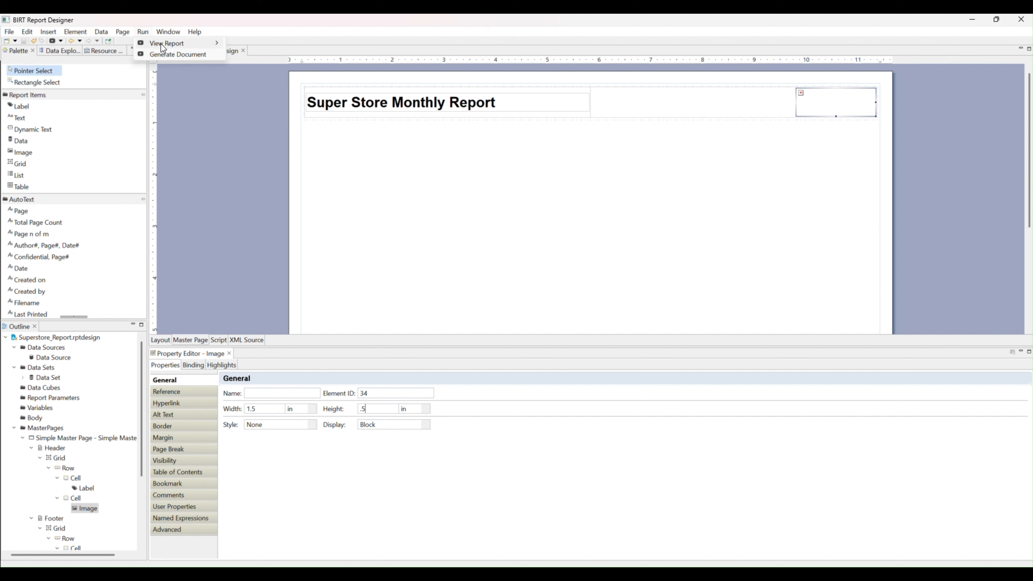
pyautogui.moveTo(195, 45)
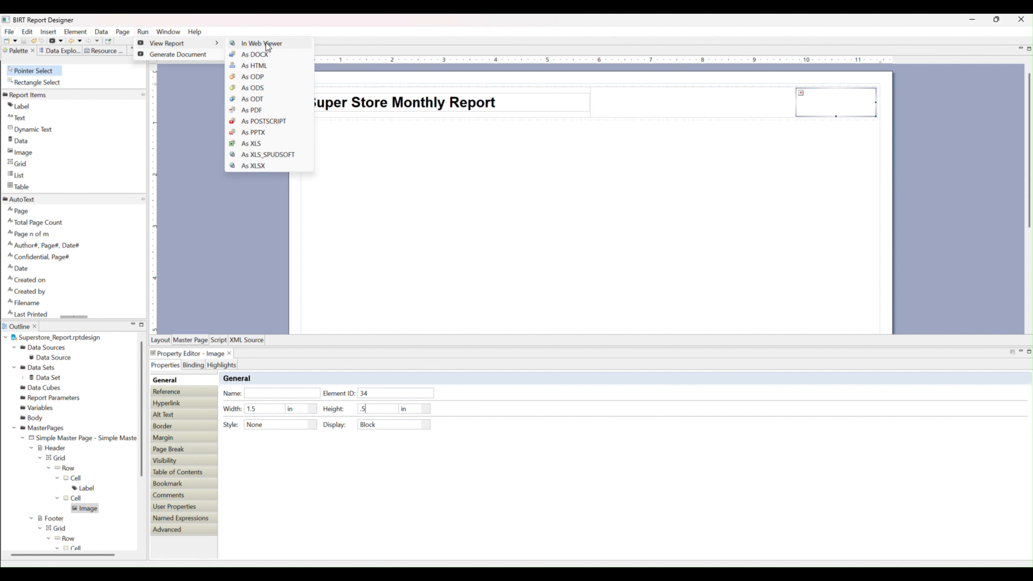
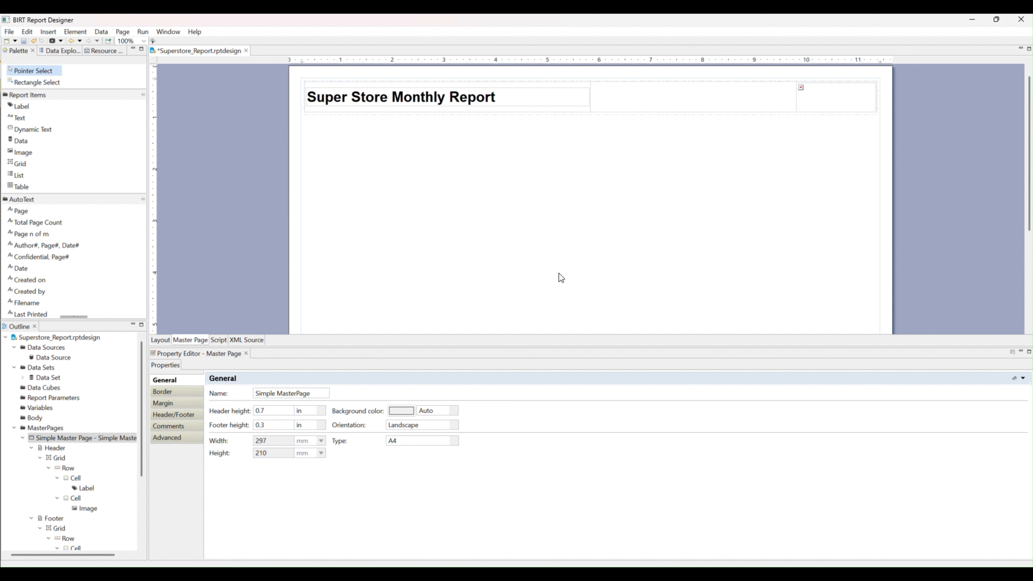
# Save the report from its layout view and refresh the report preview in Chrome.
pyautogui.click(160, 341)
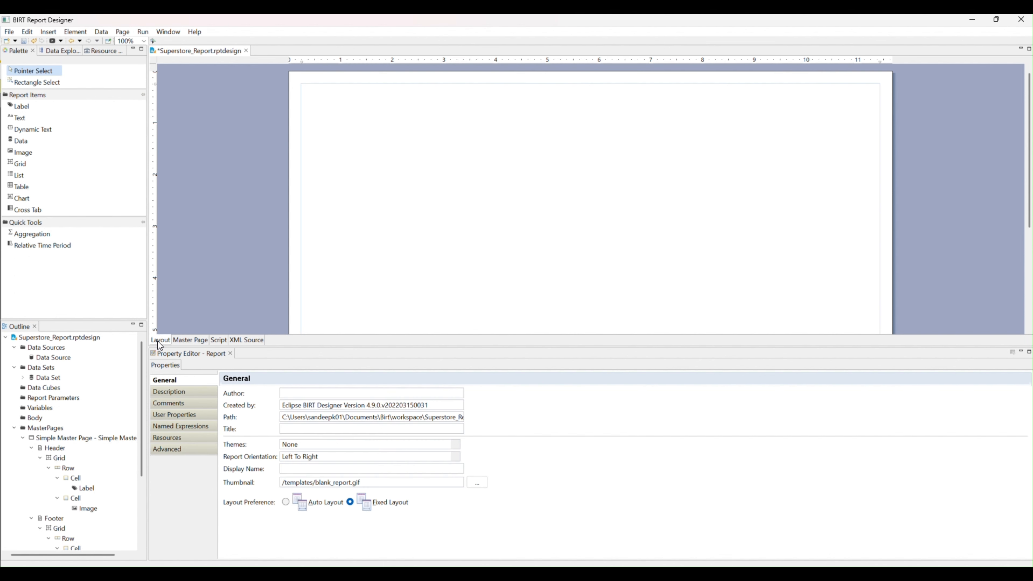
pyautogui.hotkey('ctrl', 's')
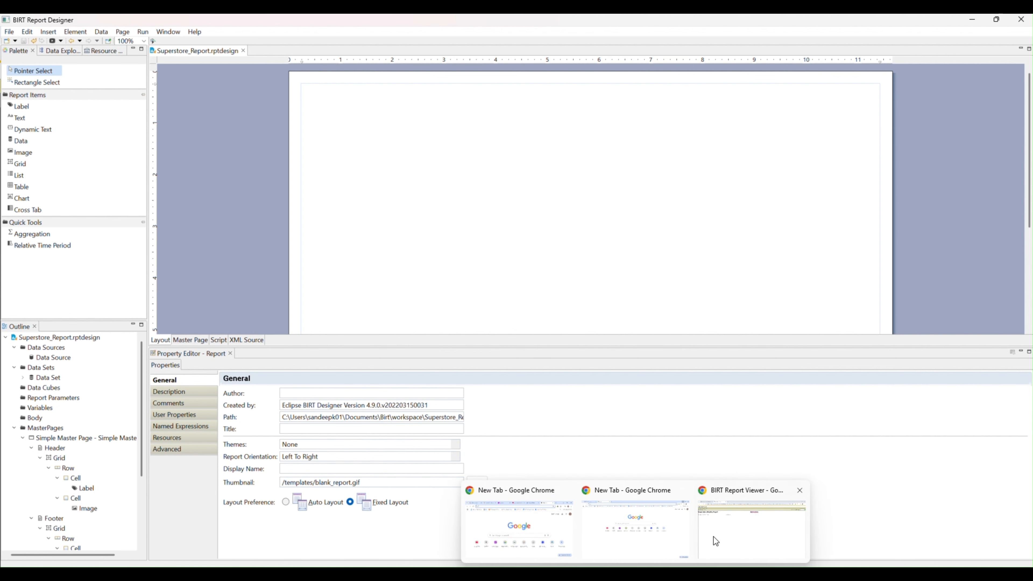
pyautogui.click(709, 543)
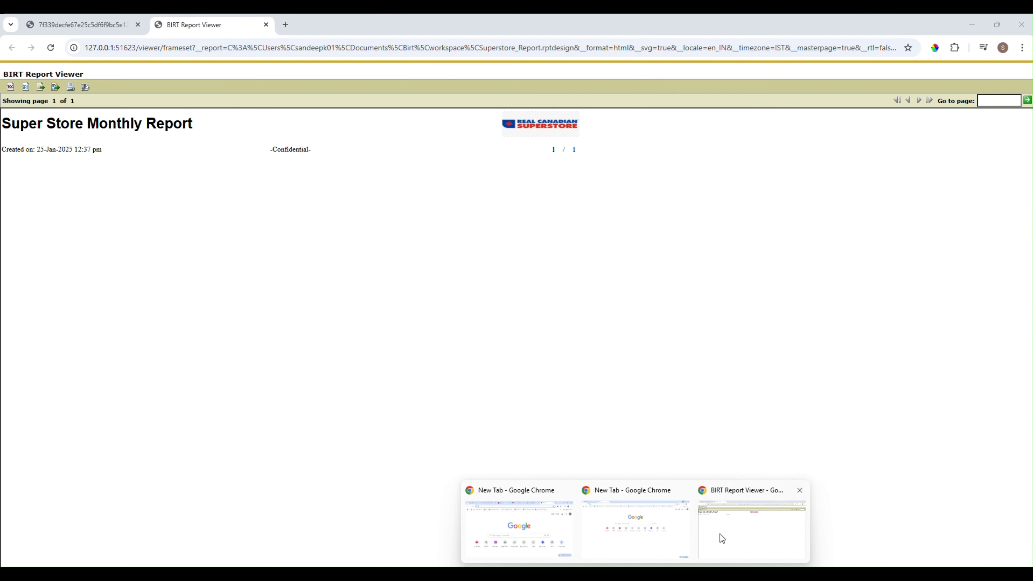
pyautogui.click(50, 48)
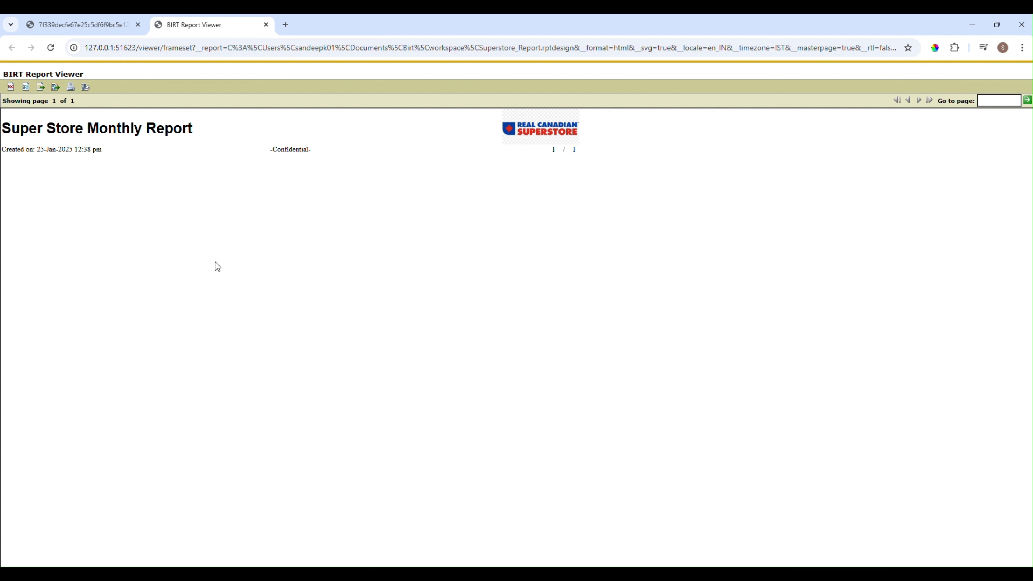
# Switch to BIRT Report Designer and insert a label reading "Monthly Order Details" at the start of the report body.
pyautogui.click(567, 573)
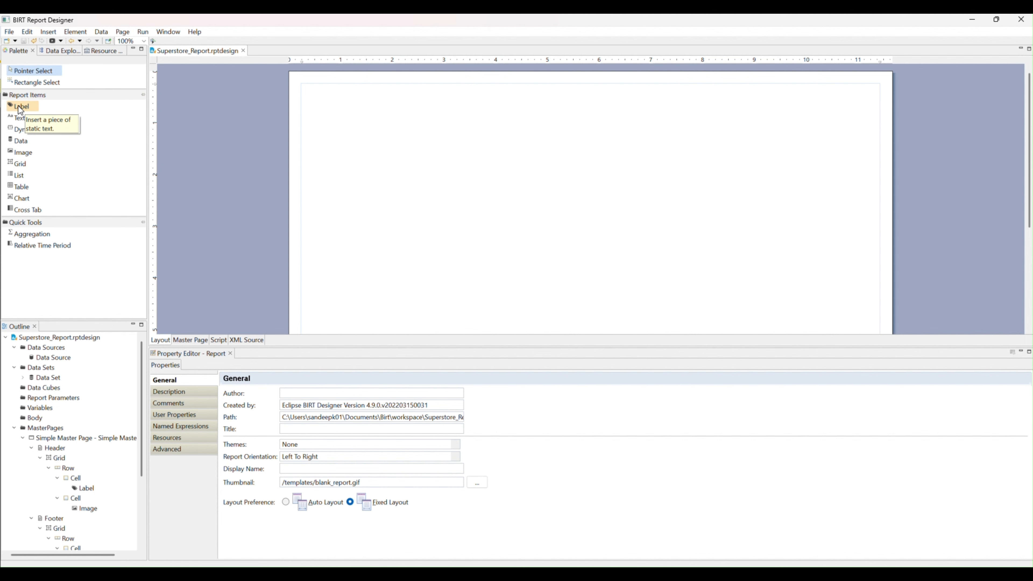
pyautogui.moveTo(25, 106); pyautogui.dragTo(353, 102)
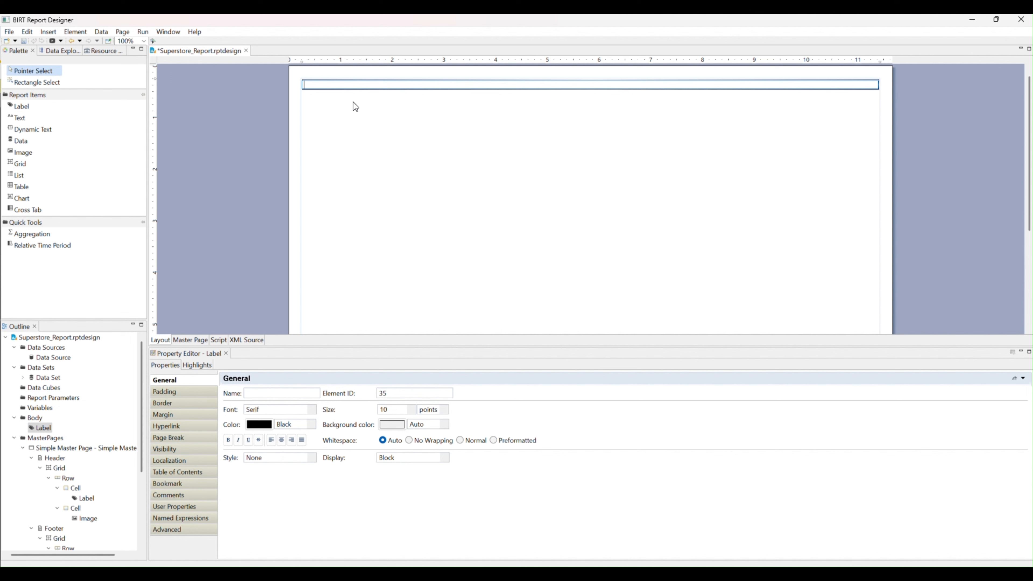
pyautogui.write('Monthly Order Details')
# Format the "Monthly Order Details" label as bold Arial at 15 points.
pyautogui.click(229, 440)
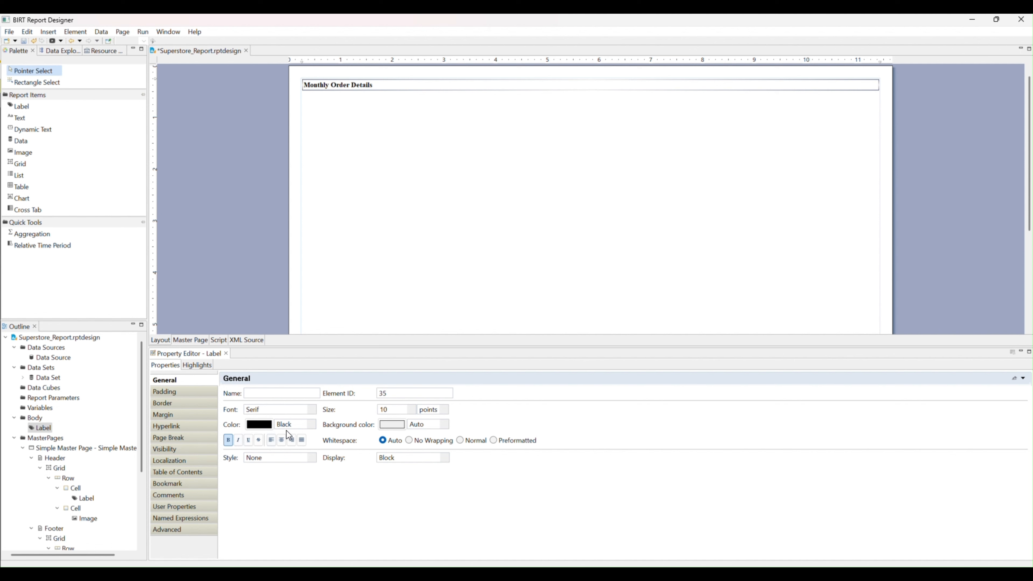
pyautogui.click(281, 410)
pyautogui.write('ar')
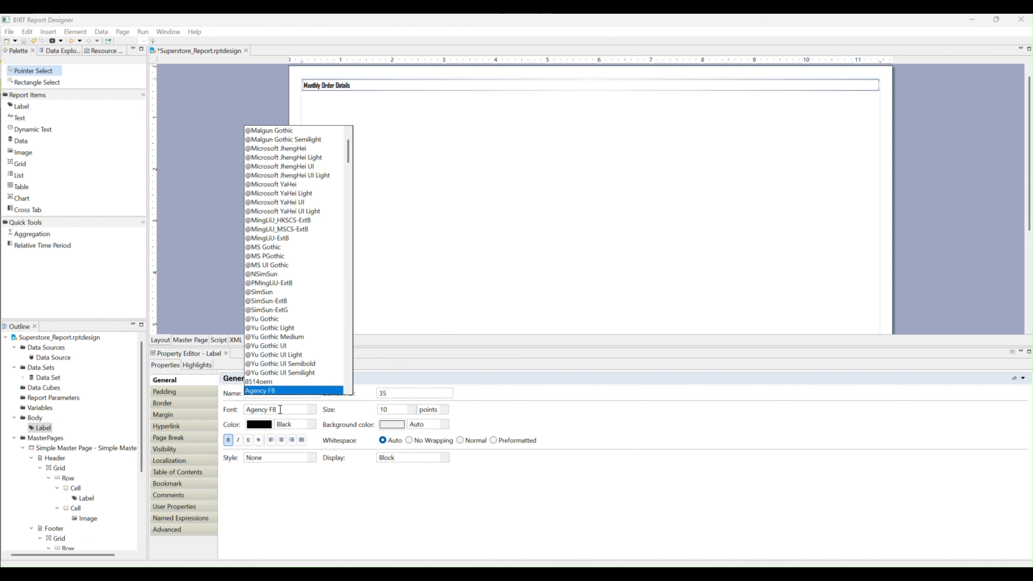
pyautogui.write('ial')
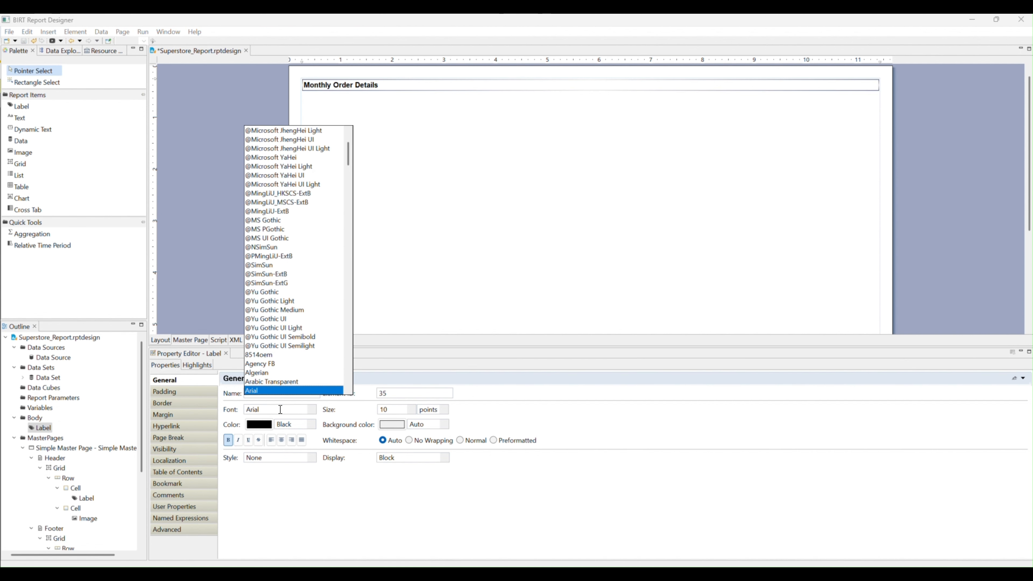
pyautogui.click(409, 413)
pyautogui.doubleClick(393, 408)
pyautogui.write('15')
pyautogui.press('Return')
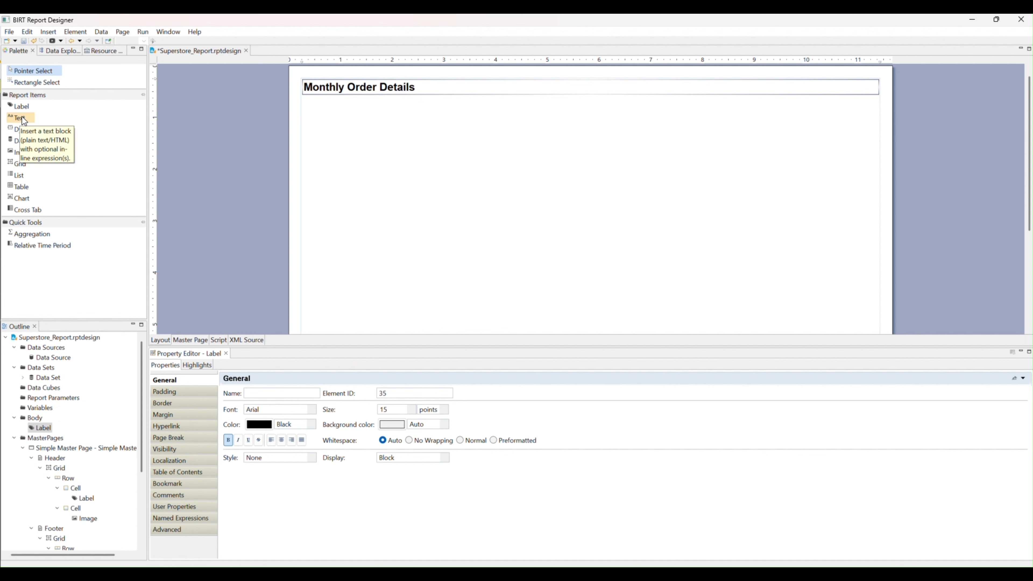
# Insert a text item below the label, set its content type to HTML, and show the Formatting tags.
pyautogui.moveTo(23, 117); pyautogui.dragTo(345, 123)
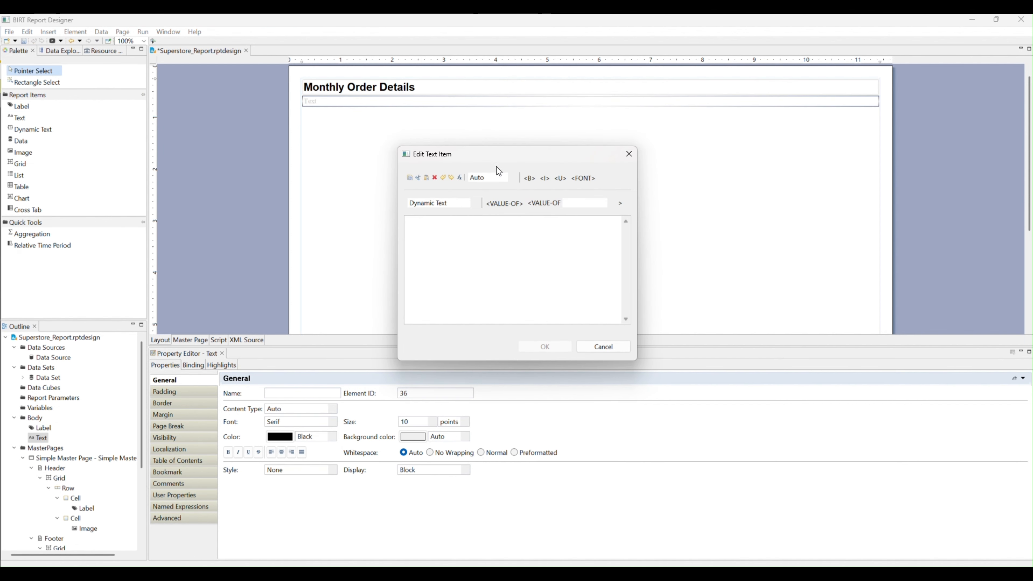
pyautogui.click(490, 178)
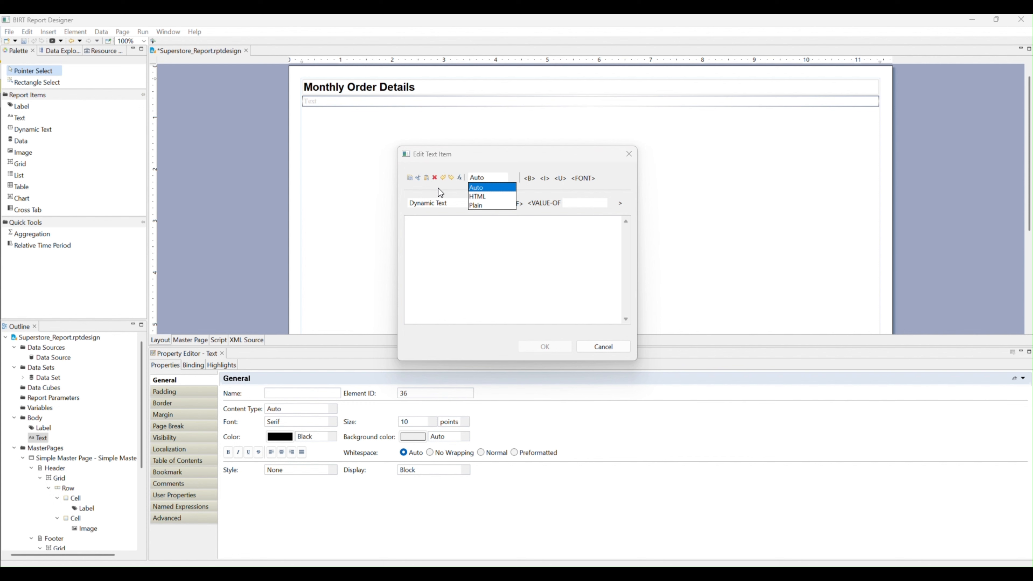
pyautogui.click(501, 197)
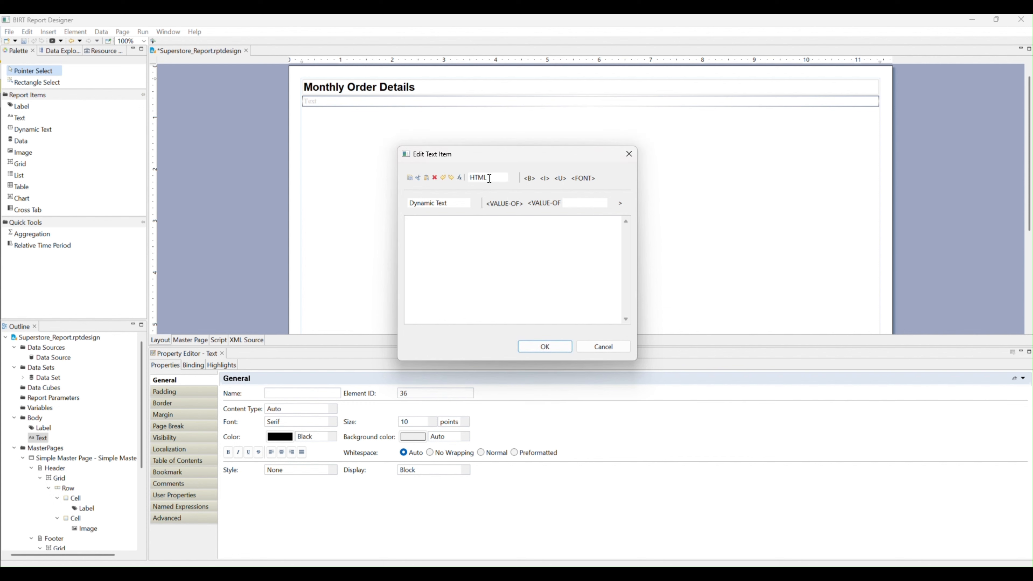
pyautogui.click(447, 203)
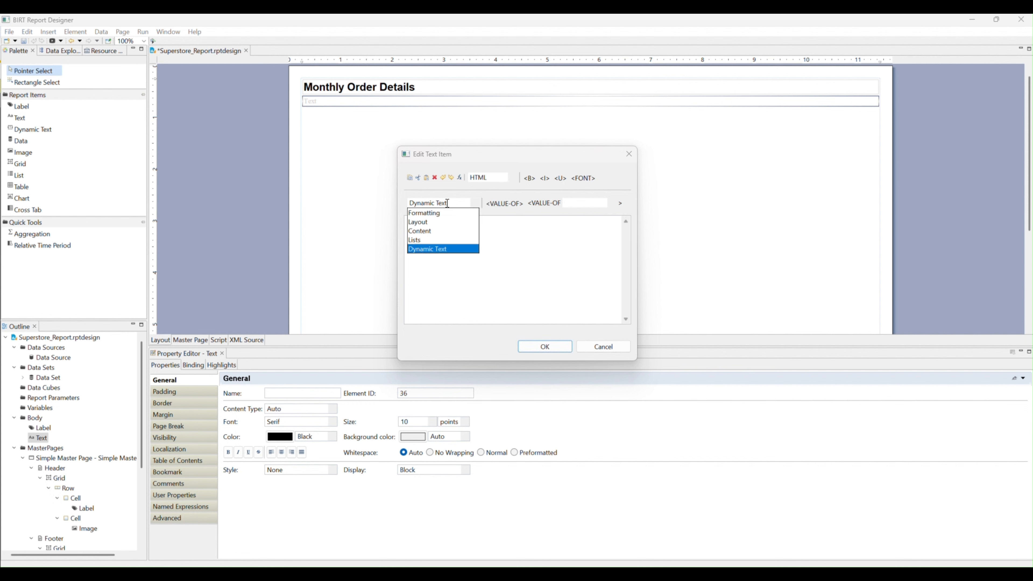
pyautogui.click(425, 213)
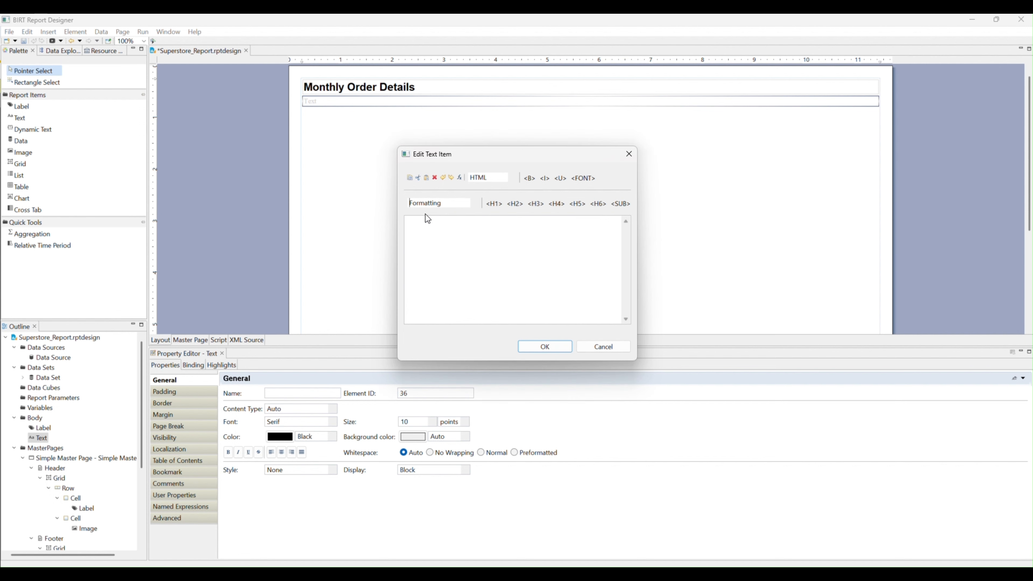
# Add an H1 heading "Super Store Data", an H2 heading "Monthly Data", and an empty H3 heading to the text item.
pyautogui.click(492, 203)
pyautogui.write('Super Store Data')
pyautogui.click(514, 204)
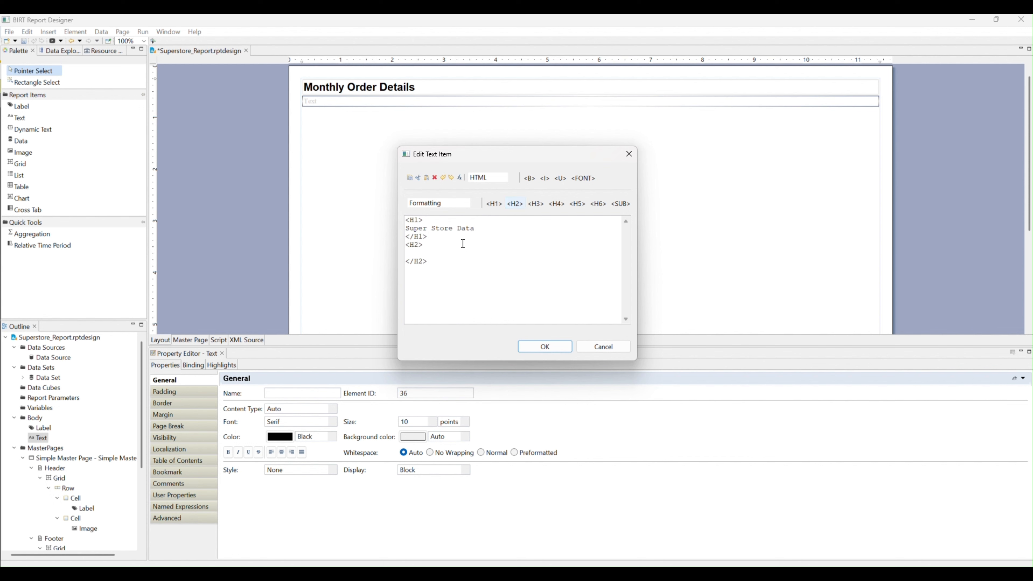
pyautogui.write('Monthly Data')
pyautogui.click(450, 264)
pyautogui.click(535, 202)
# Start a dynamic VALUE-OF expression inside the H3 heading, list the BirtDateTime functions, and enlarge the Expression Builder.
pyautogui.click(435, 202)
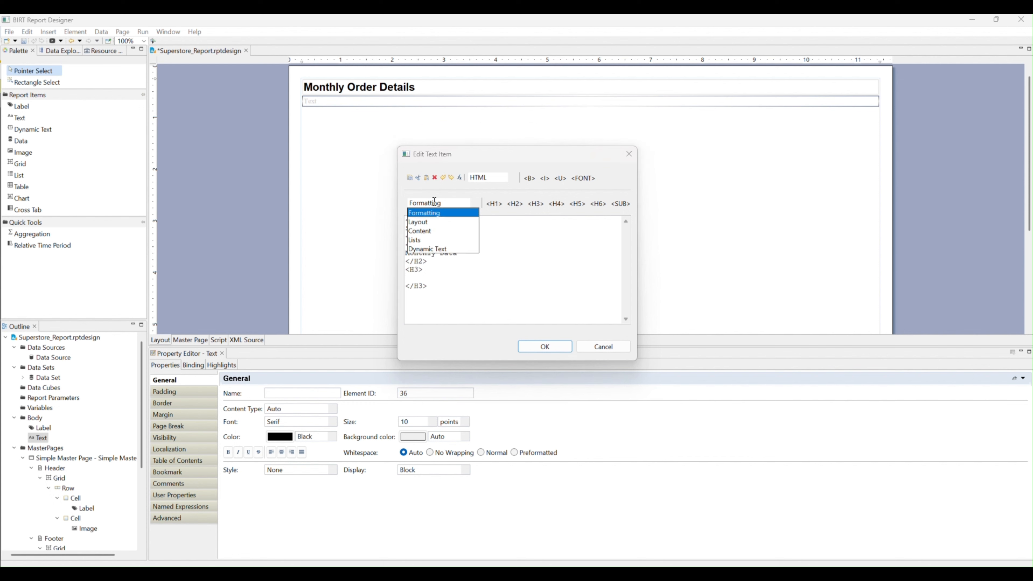
pyautogui.click(434, 250)
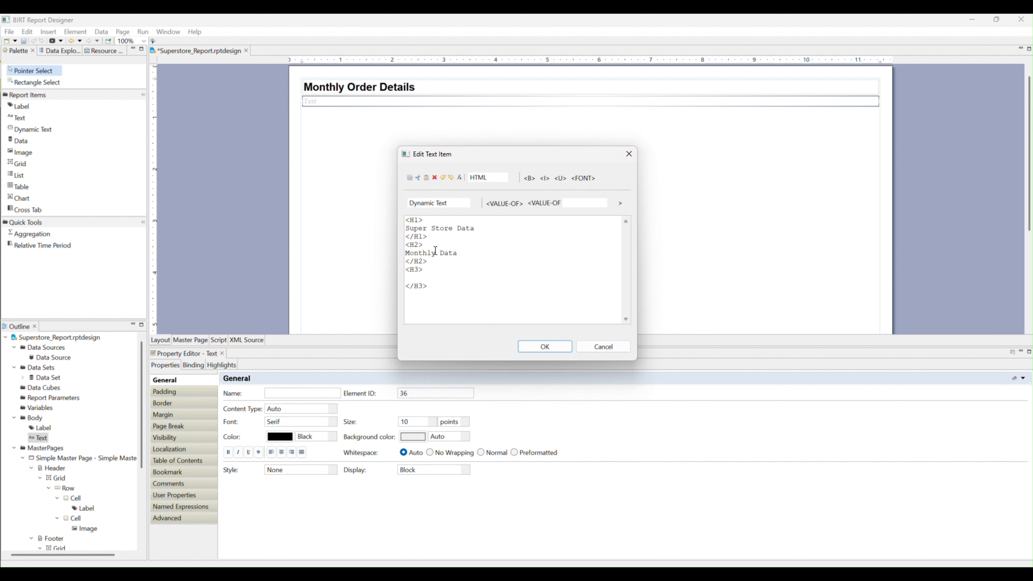
pyautogui.click(515, 206)
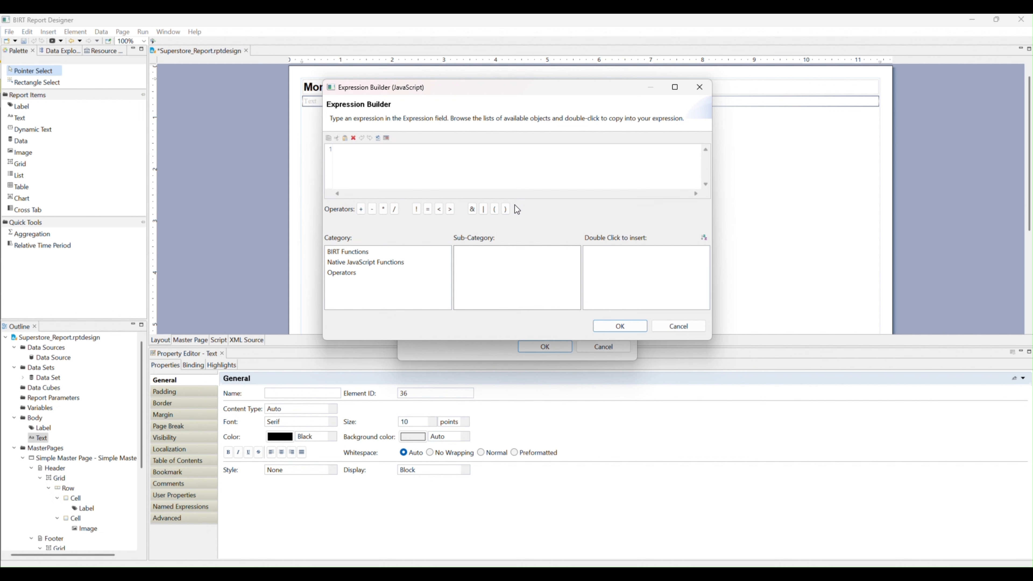
pyautogui.click(365, 257)
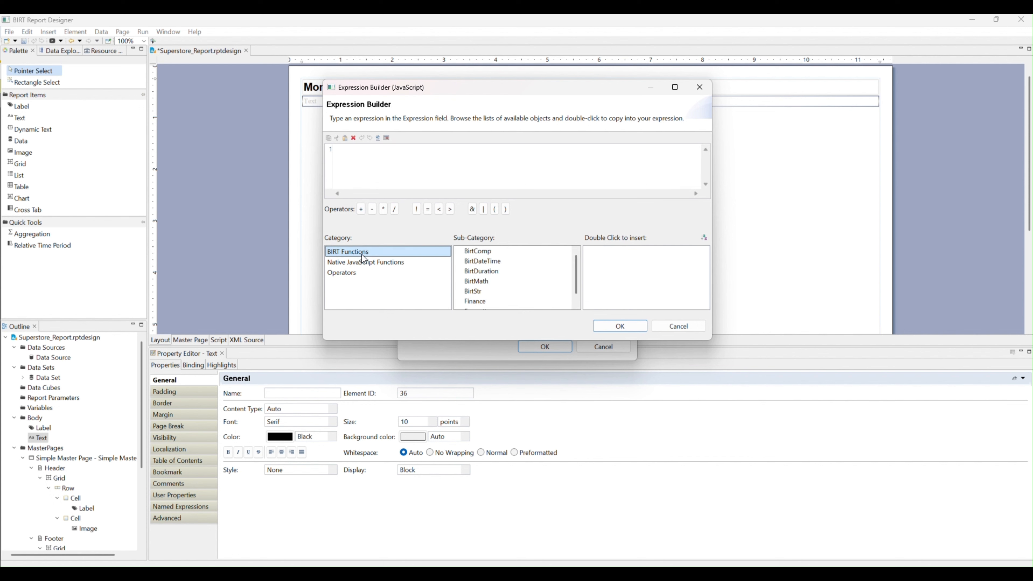
pyautogui.click(515, 270)
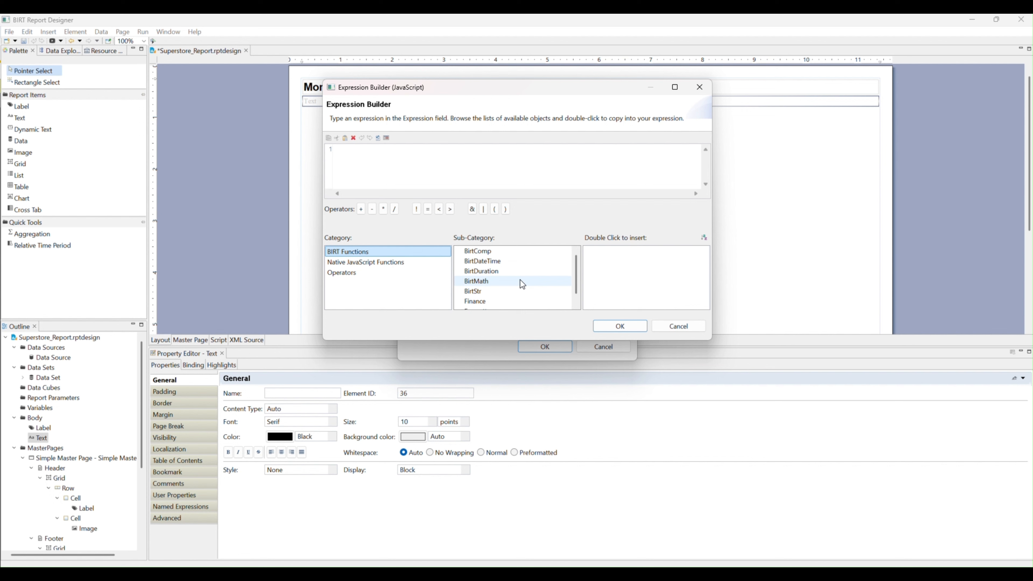
pyautogui.scroll(1, 520, 279)
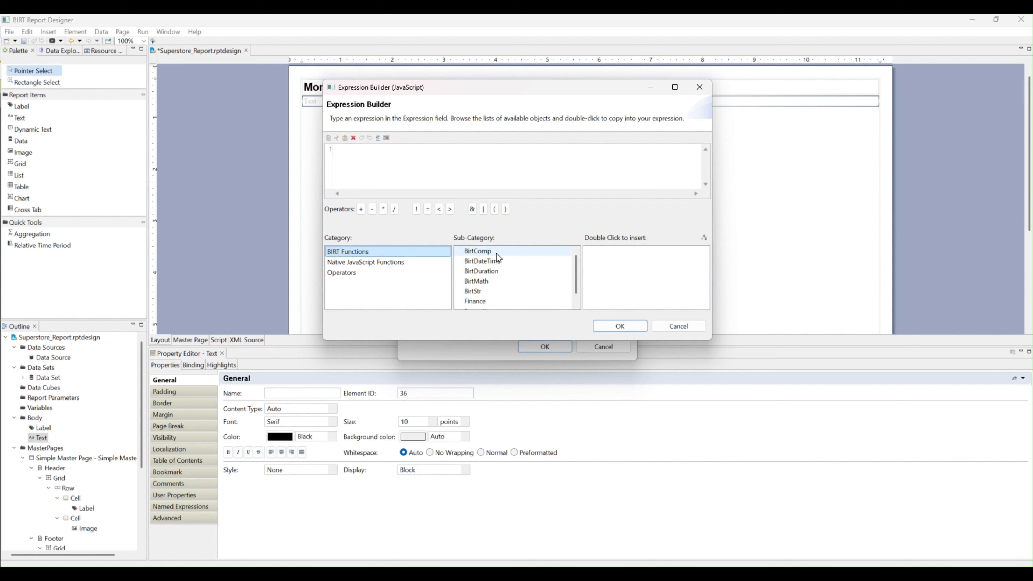
pyautogui.click(488, 263)
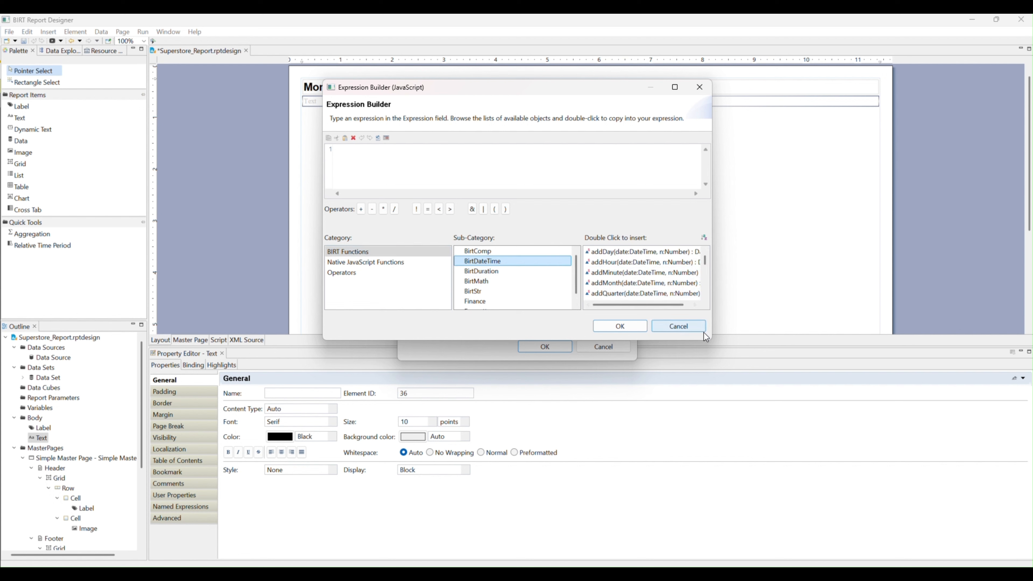
pyautogui.moveTo(711, 338); pyautogui.dragTo(828, 338)
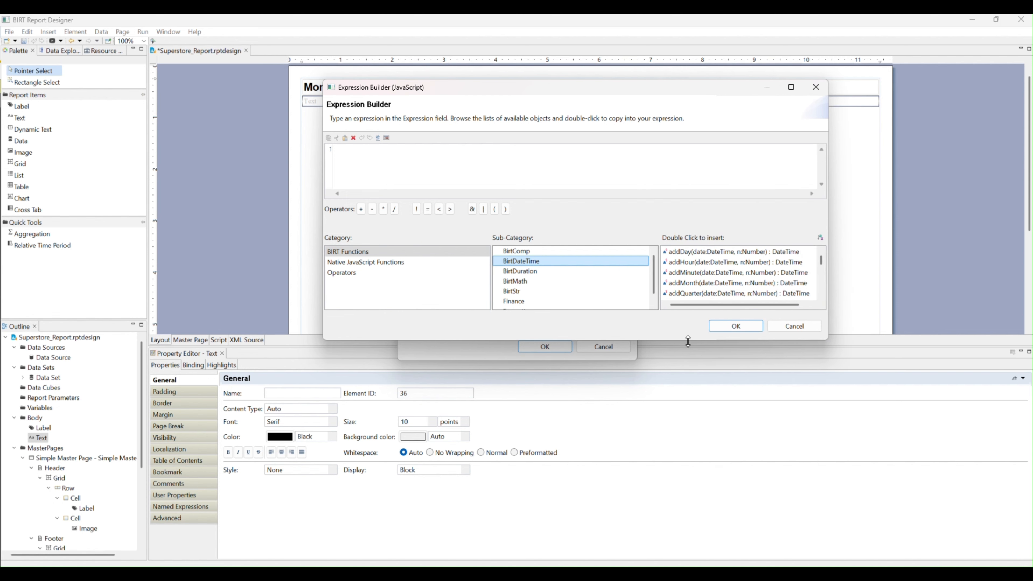
pyautogui.moveTo(690, 342); pyautogui.dragTo(722, 430)
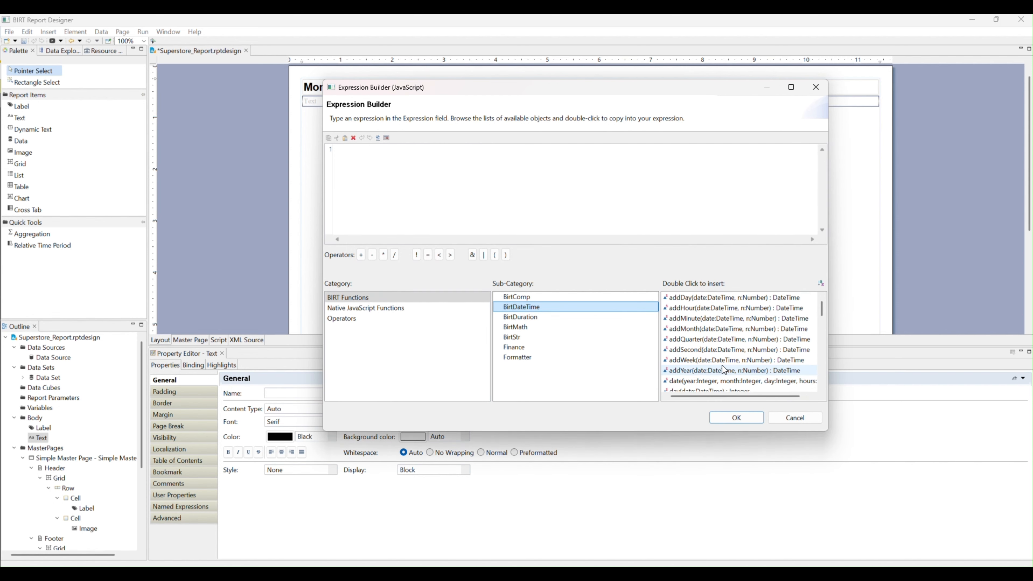
# Insert BirtDateTime.now() as the H3 heading's VALUE-OF expression.
pyautogui.scroll(-1, 722, 365)
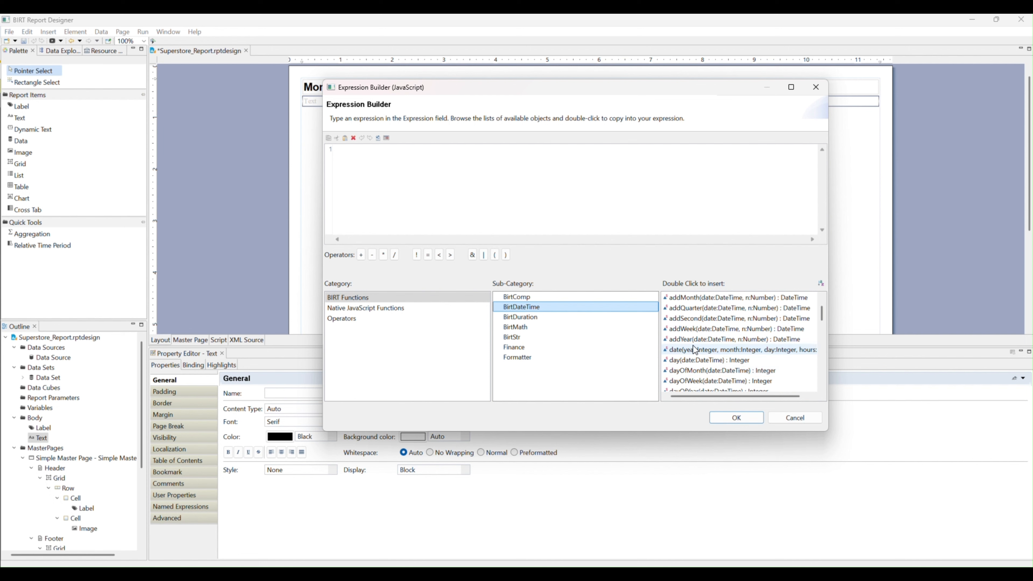
pyautogui.scroll(-1, 758, 349)
pyautogui.scroll(-1, 759, 349)
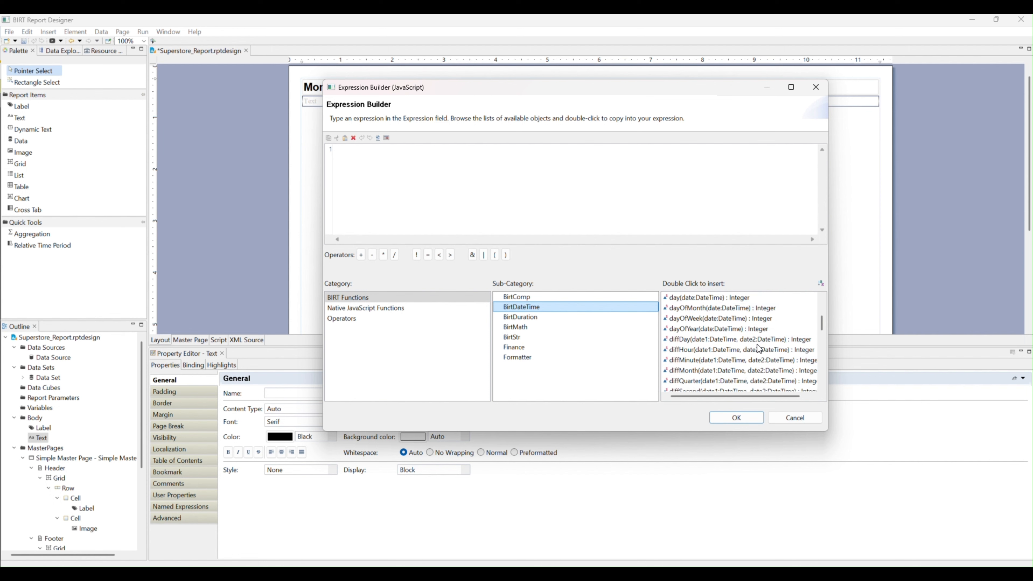
pyautogui.scroll(-4, 758, 346)
pyautogui.scroll(-1, 756, 344)
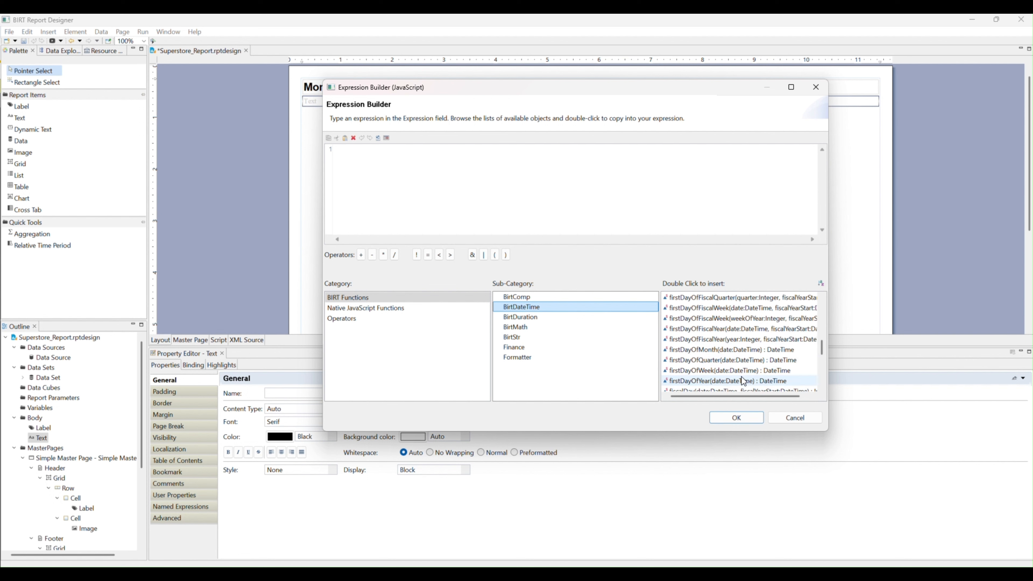
pyautogui.scroll(-2, 773, 361)
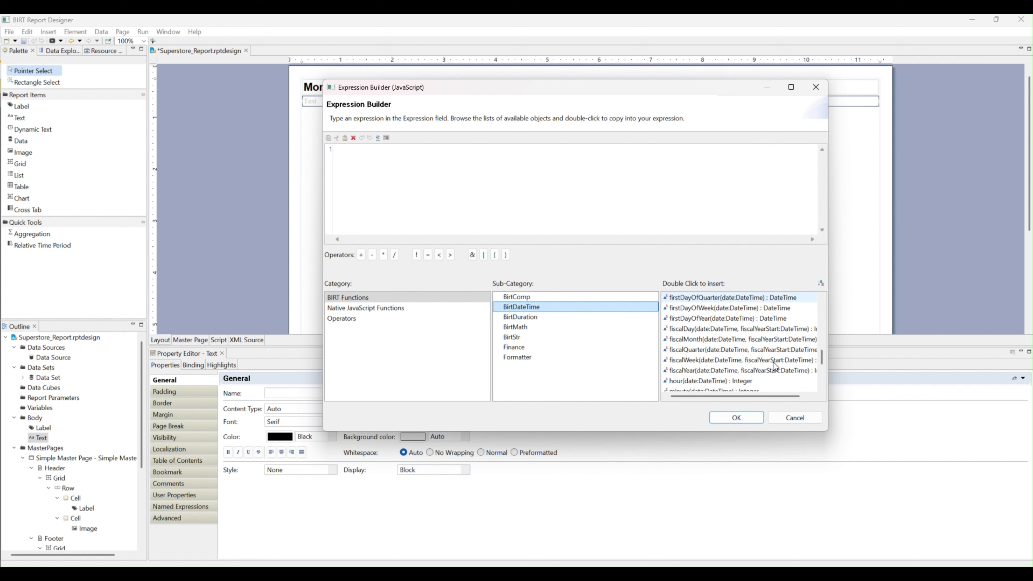
pyautogui.scroll(-2, 773, 362)
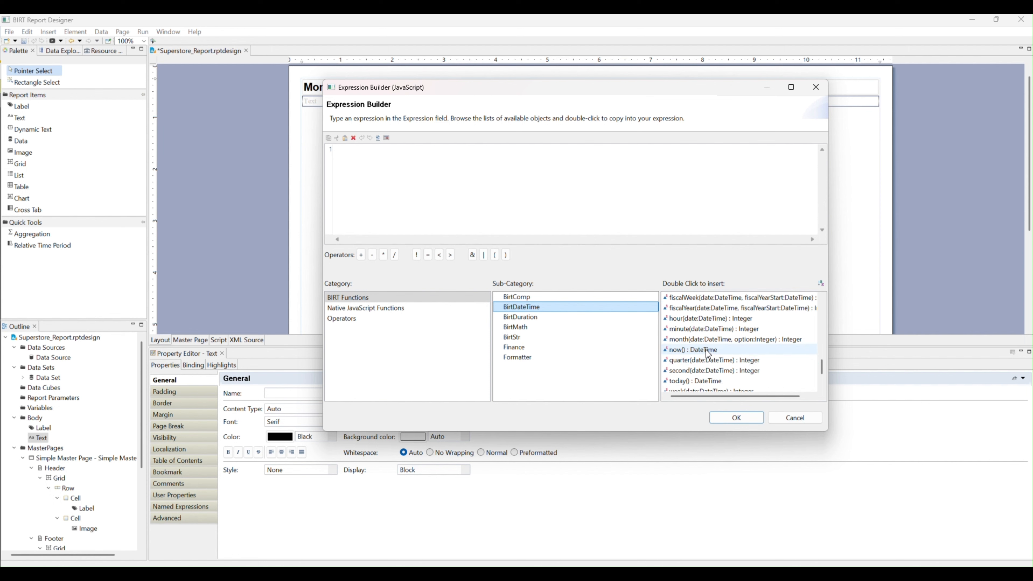
pyautogui.doubleClick(699, 349)
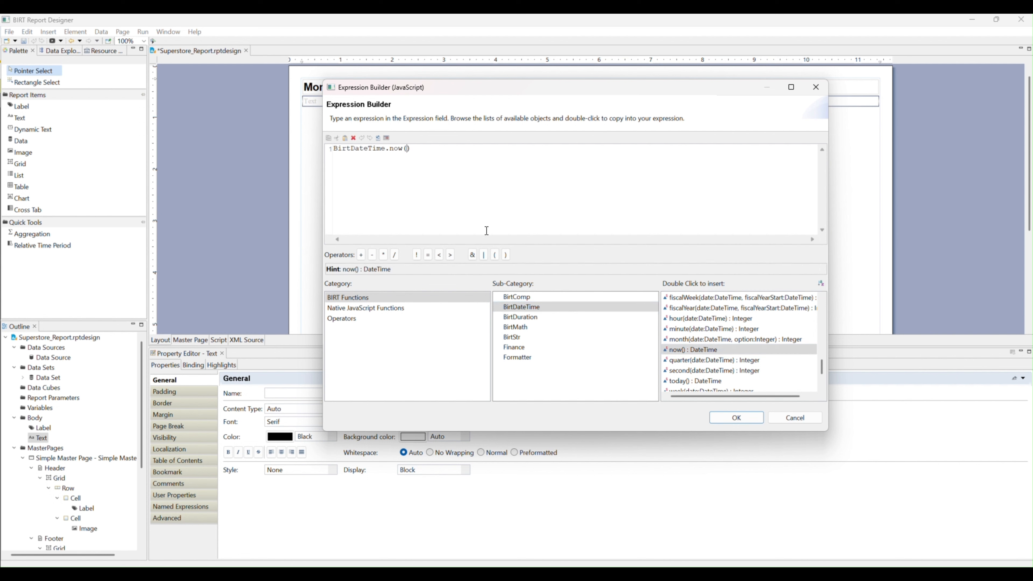
pyautogui.click(735, 417)
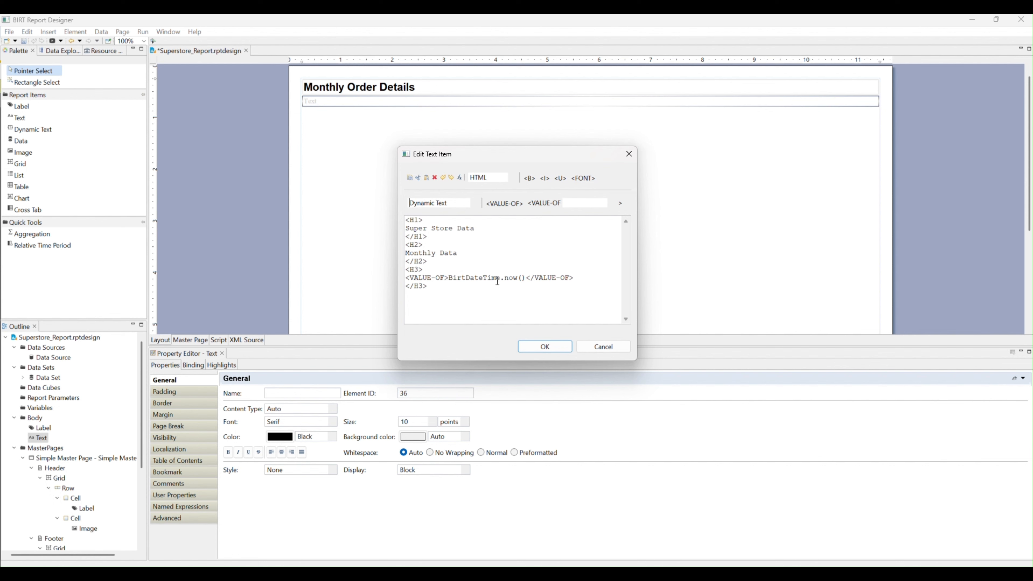
pyautogui.click(501, 203)
pyautogui.click(359, 264)
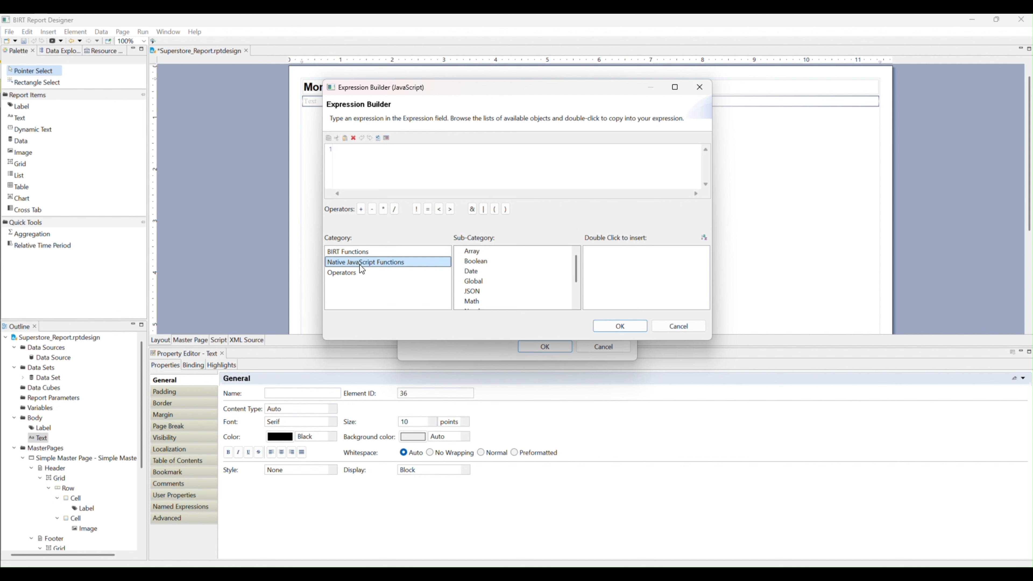
pyautogui.scroll(-1, 500, 282)
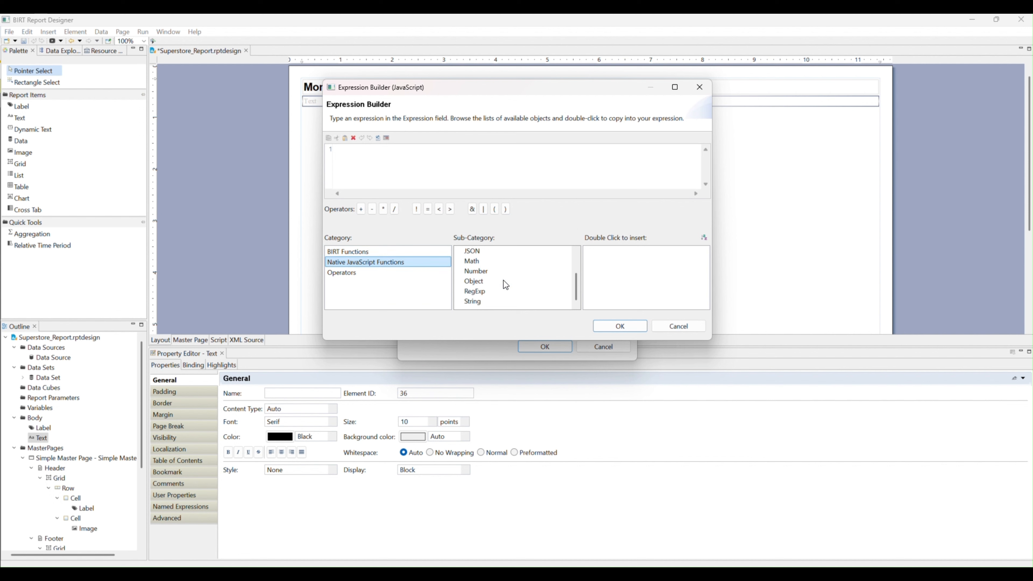
pyautogui.scroll(-1, 503, 280)
pyautogui.scroll(3, 502, 282)
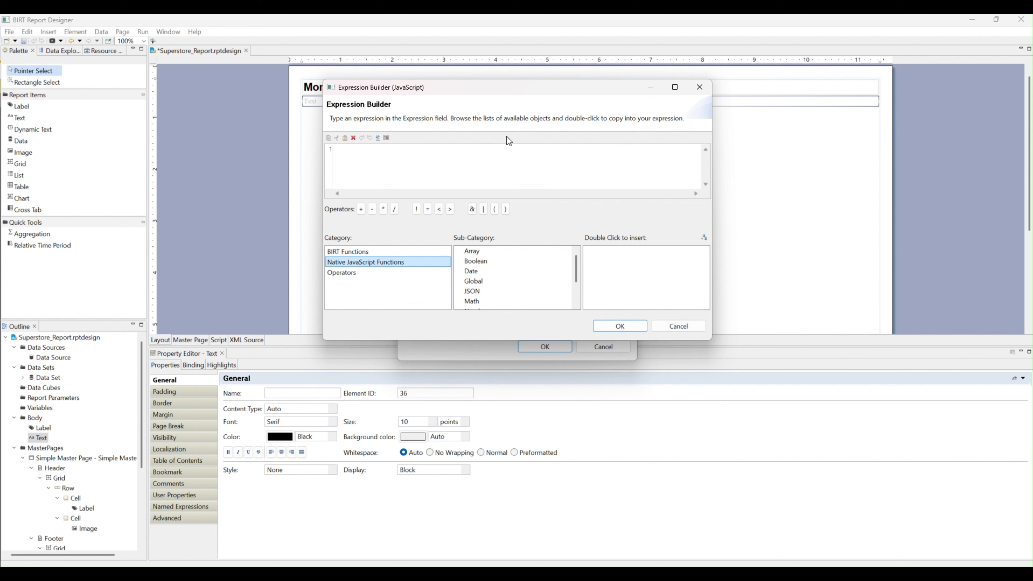
pyautogui.click(700, 88)
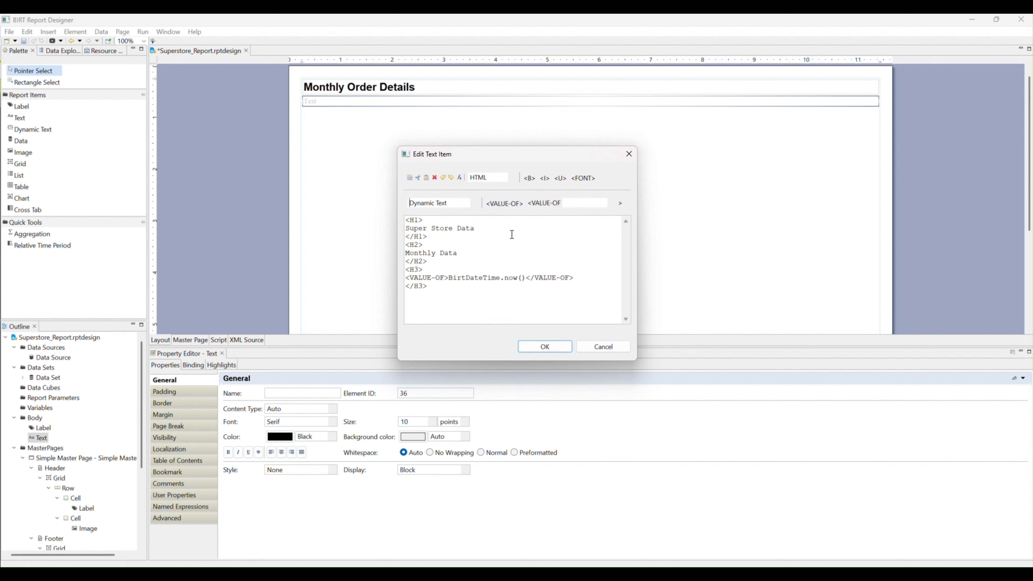
# Save the report with the edited text item and check its headings in the refreshed BIRT Report Viewer preview.
pyautogui.click(549, 349)
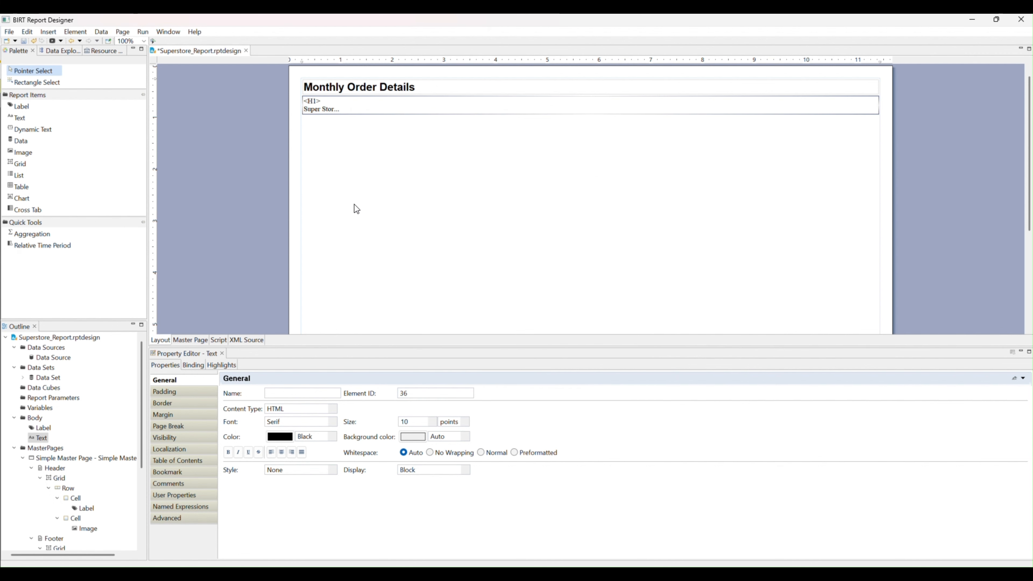
pyautogui.hotkey('ctrl', 's')
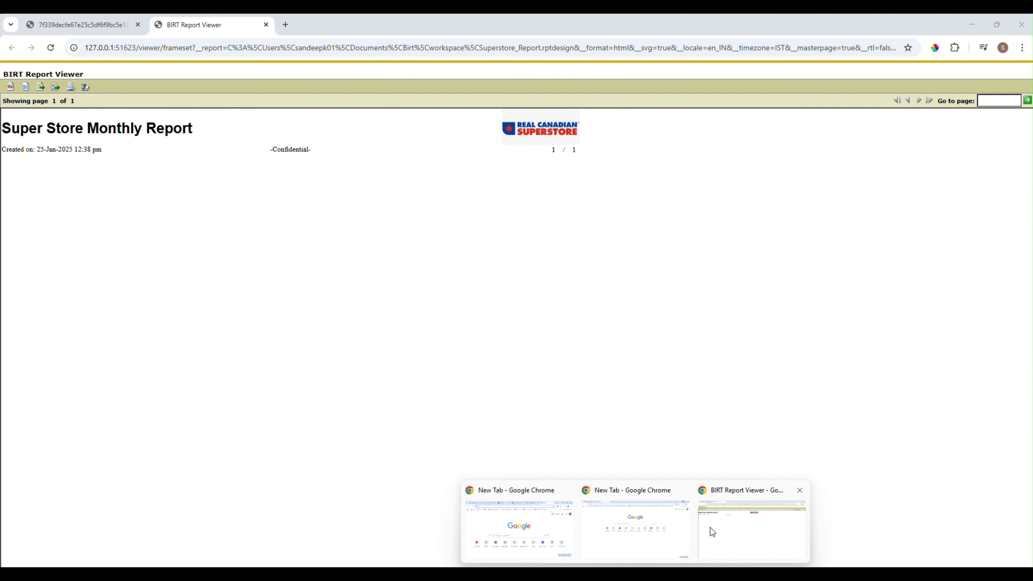
pyautogui.click(709, 528)
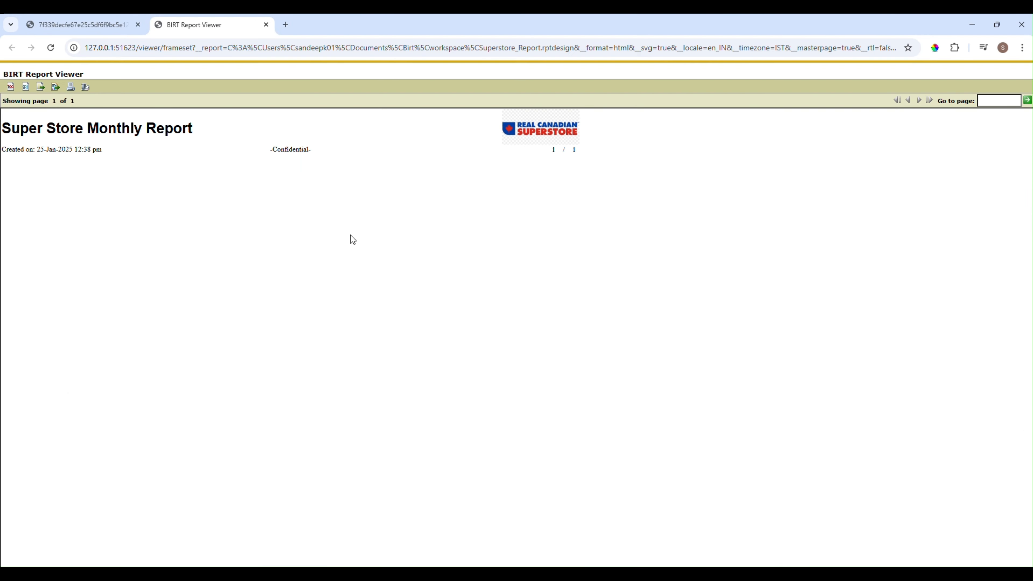
pyautogui.click(50, 48)
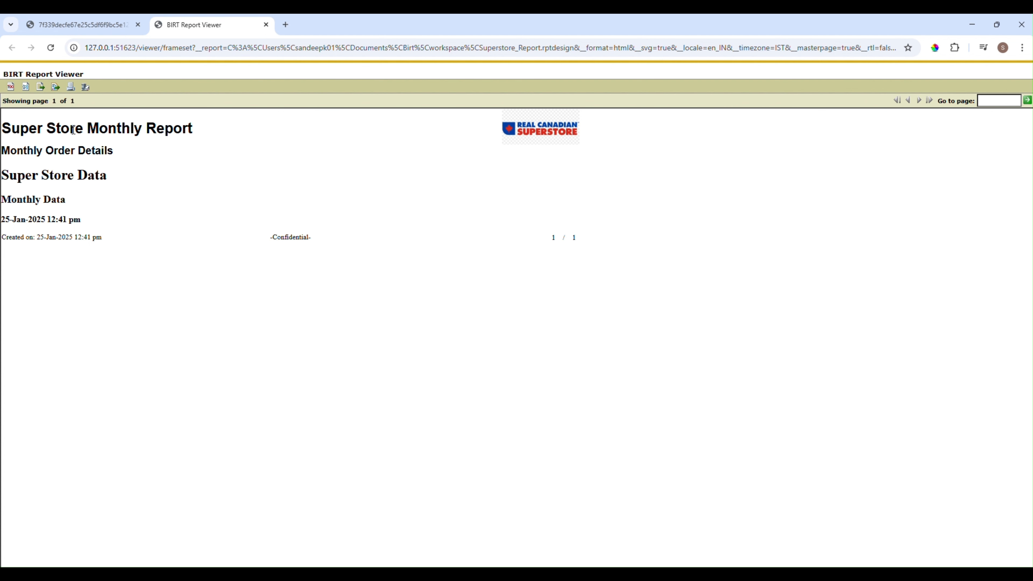
pyautogui.moveTo(193, 128); pyautogui.dragTo(2, 128)
pyautogui.click(278, 127)
pyautogui.moveTo(115, 152); pyautogui.dragTo(4, 154)
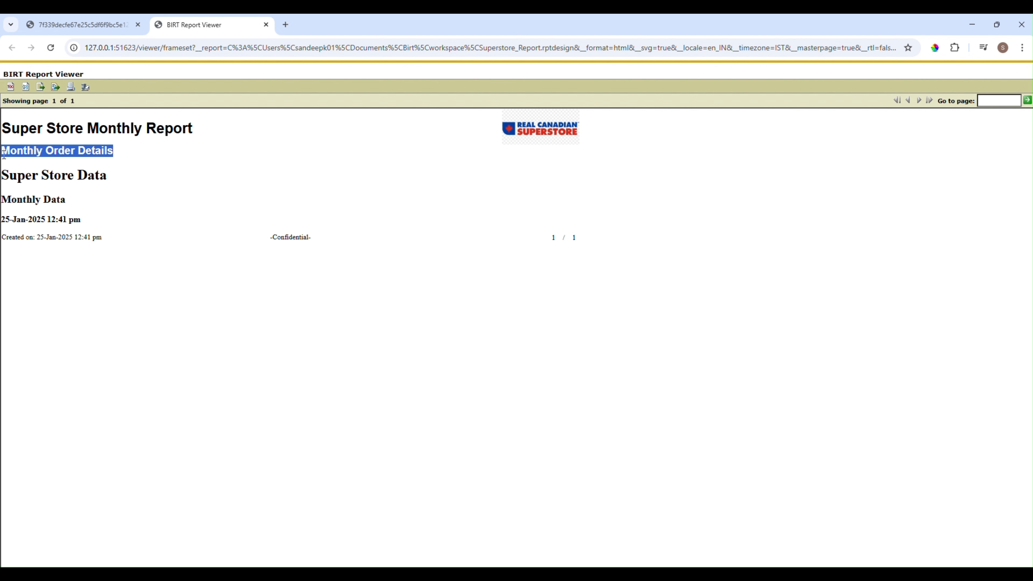
pyautogui.click(88, 177)
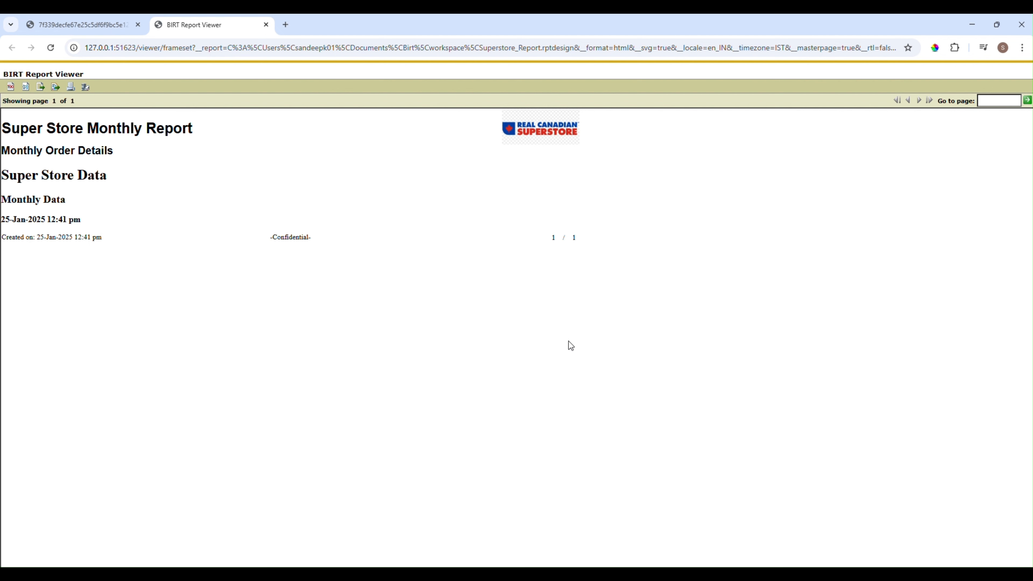
# Switch back to BIRT Report Designer and insert a dynamic text item below the HTML text item, without an expression.
pyautogui.moveTo(612, 573)
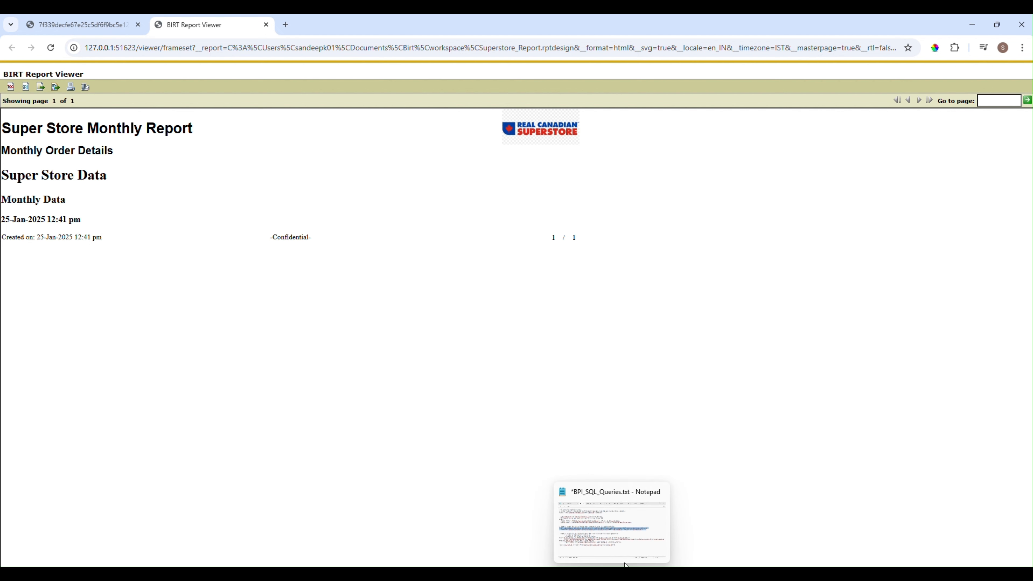
pyautogui.click(564, 573)
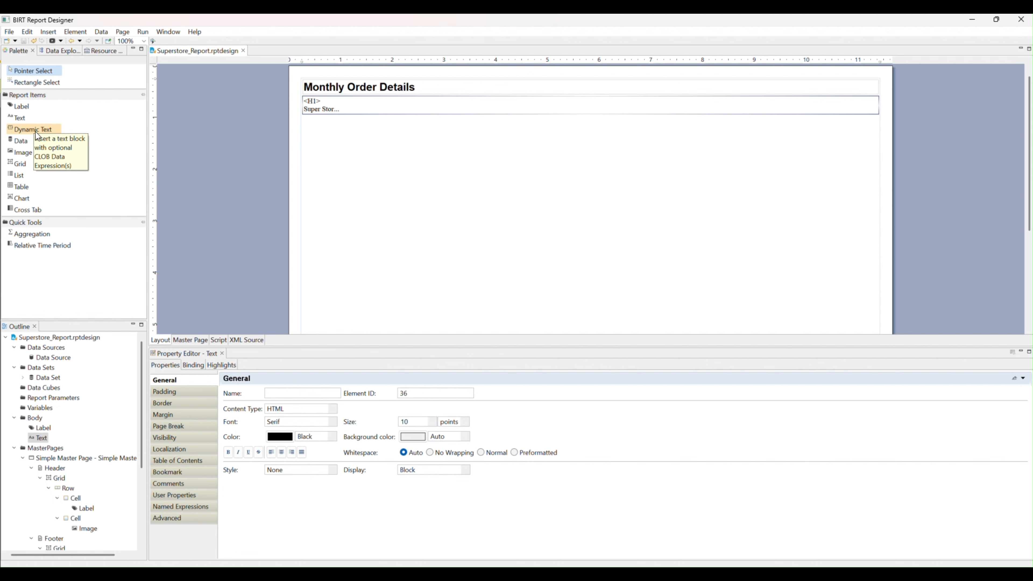
pyautogui.moveTo(35, 132); pyautogui.dragTo(369, 150)
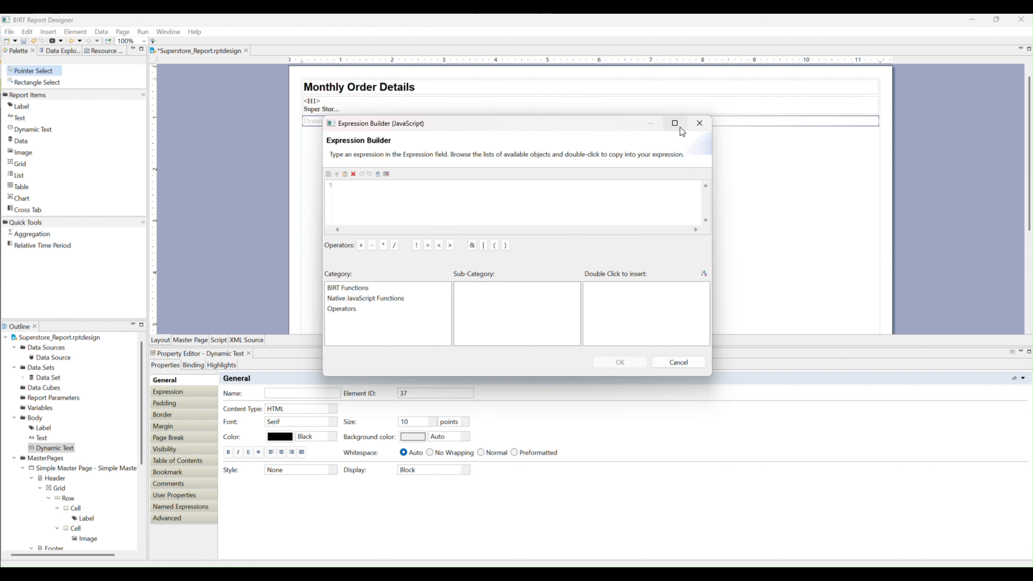
pyautogui.click(698, 124)
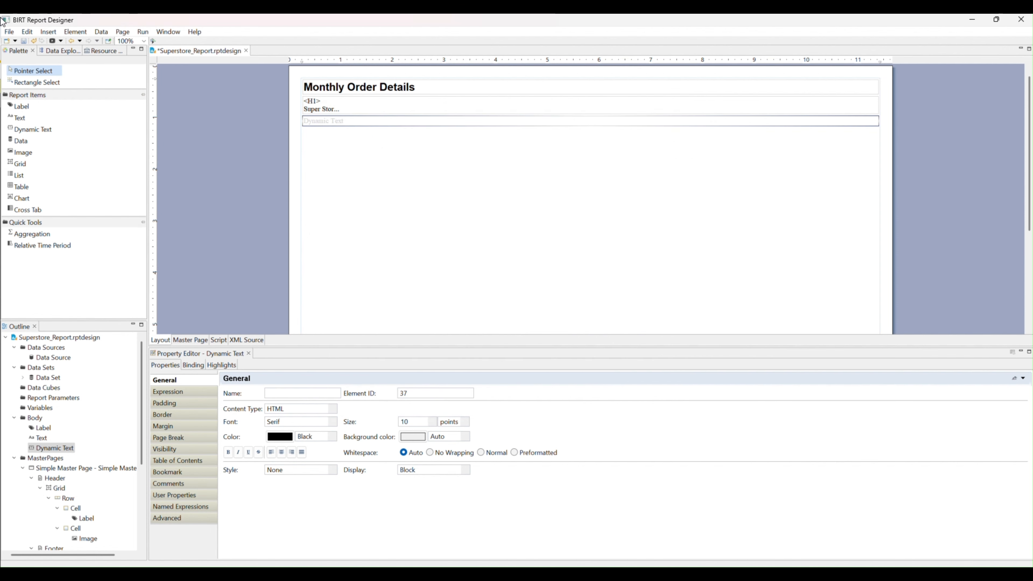
# Bind the dynamic text item to Data Set with the columns Customer Name, Country, State and Region.
pyautogui.click(193, 366)
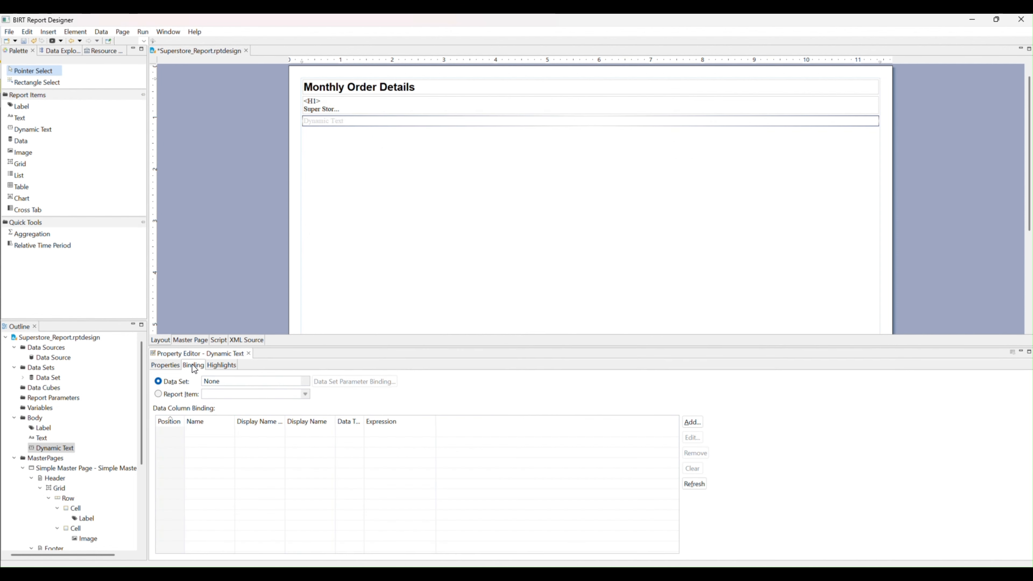
pyautogui.click(231, 381)
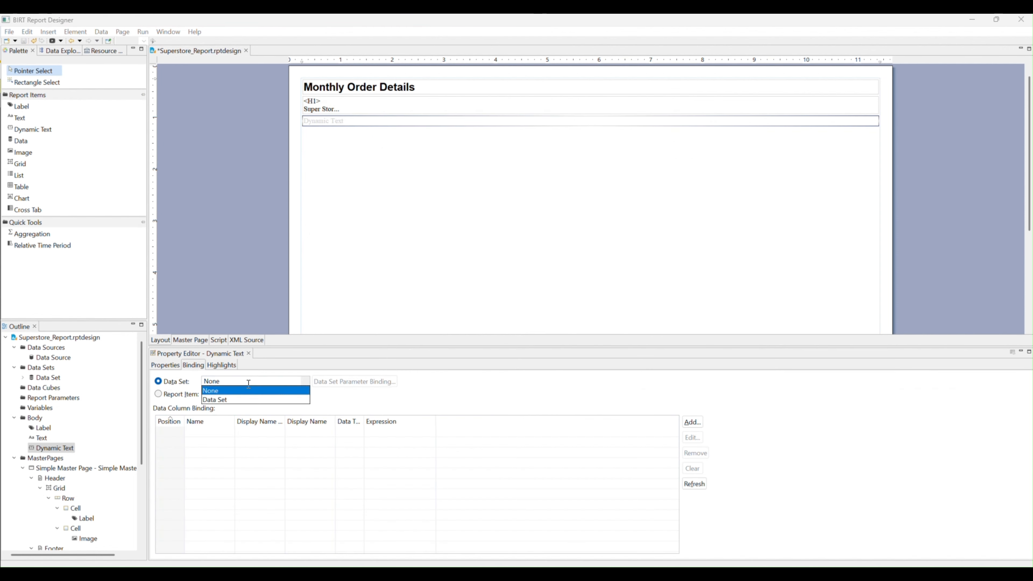
pyautogui.click(231, 399)
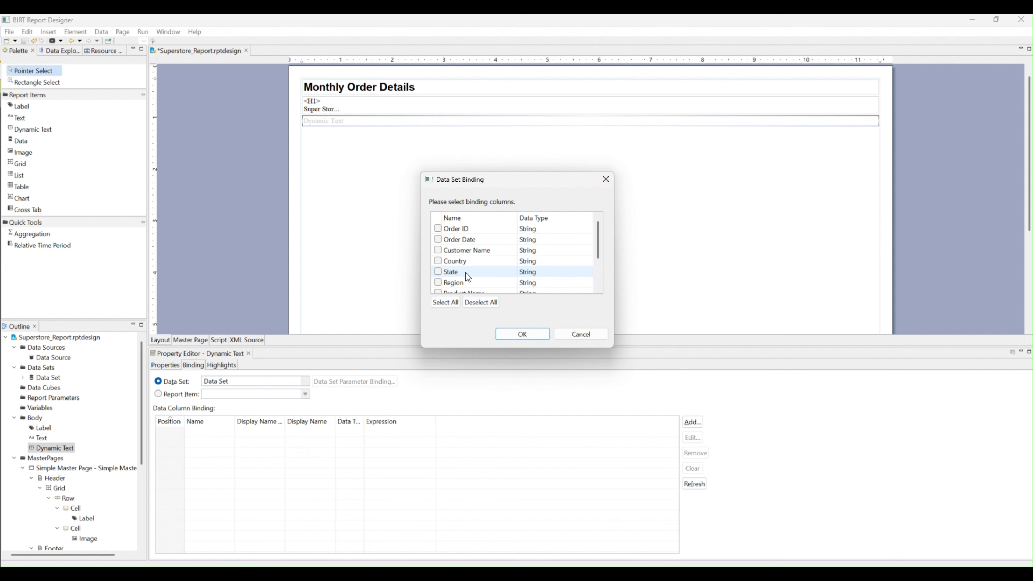
pyautogui.scroll(-2, 486, 269)
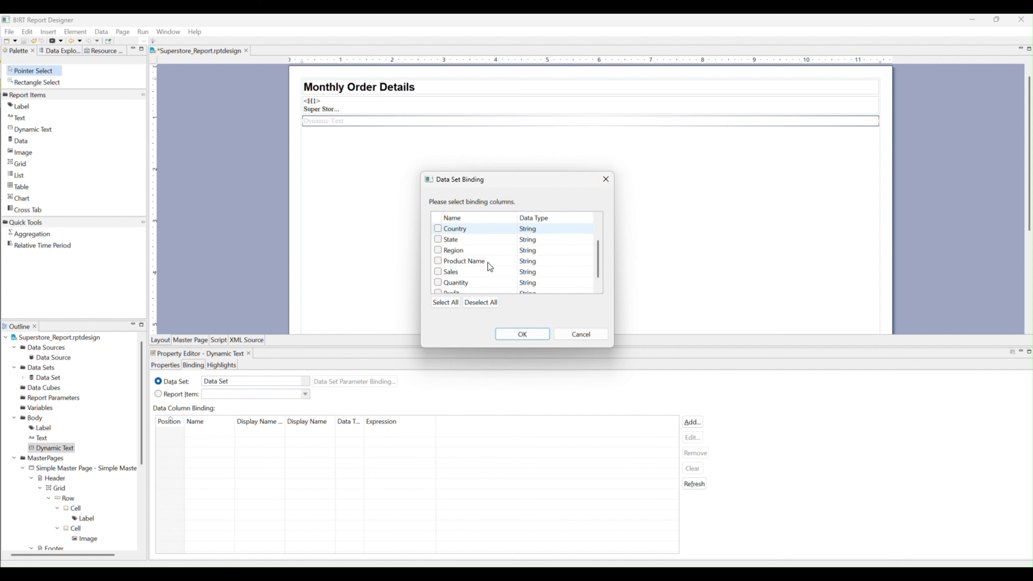
pyautogui.click(438, 240)
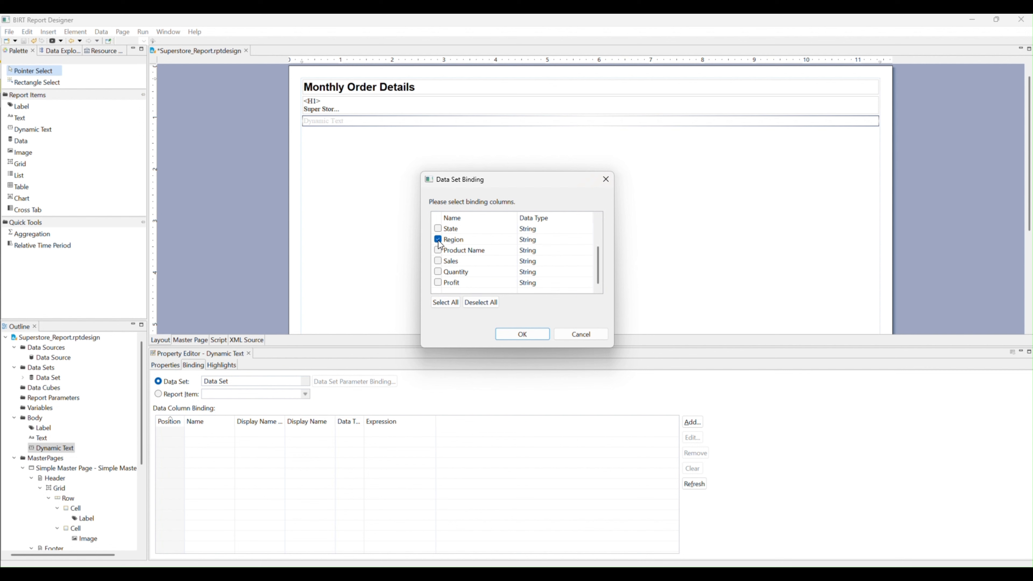
pyautogui.click(438, 228)
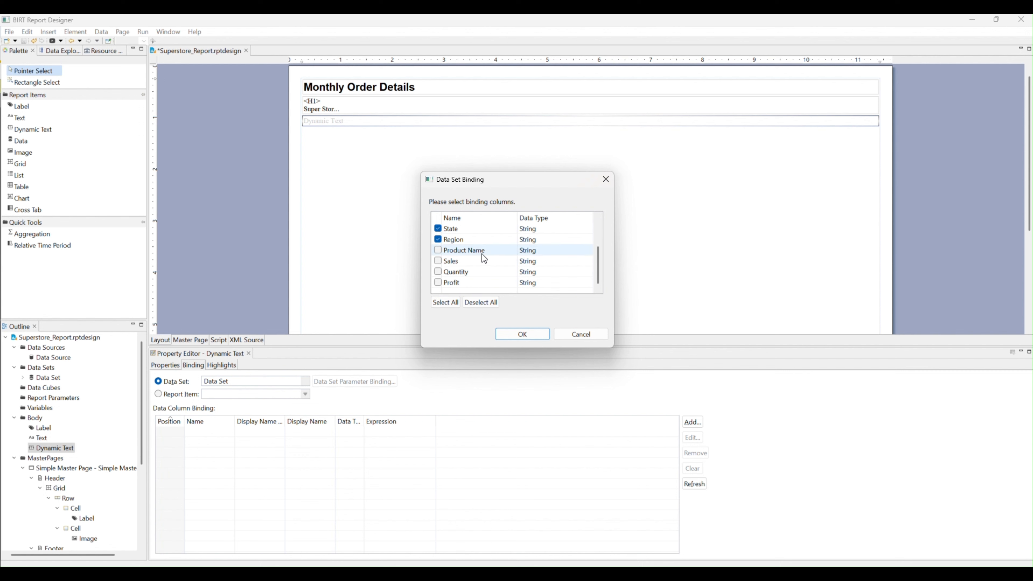
pyautogui.scroll(2, 482, 253)
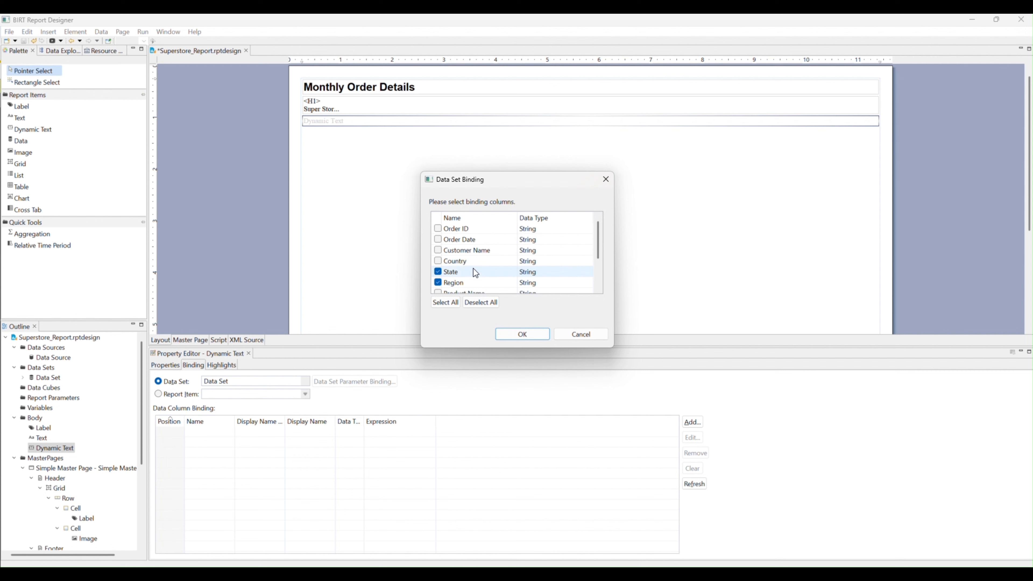
pyautogui.click(439, 261)
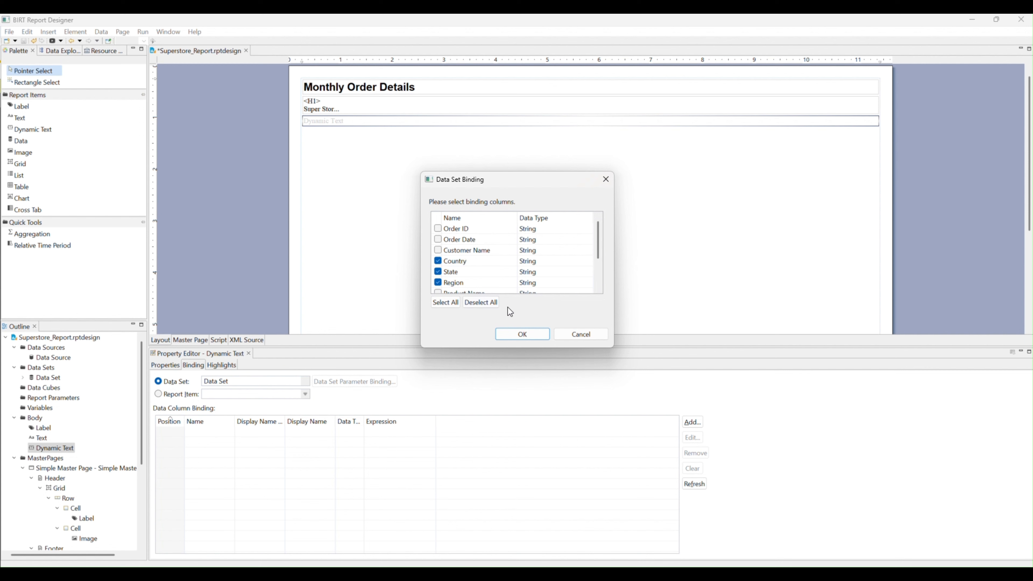
pyautogui.click(437, 251)
pyautogui.click(512, 332)
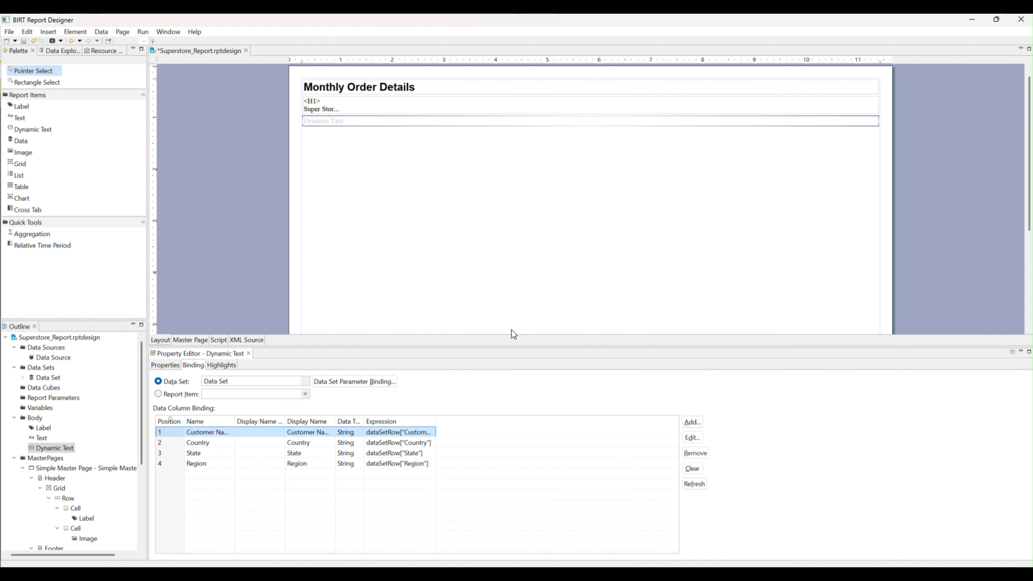
# Start the dynamic text's expression with "Country : "+row["Country"], using the Country column binding.
pyautogui.doubleClick(377, 121)
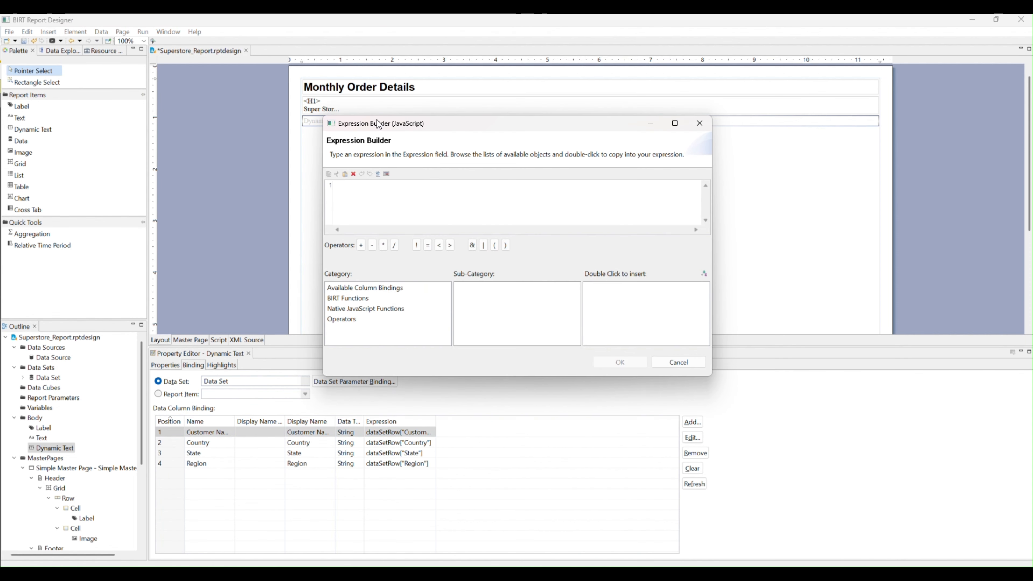
pyautogui.click(408, 288)
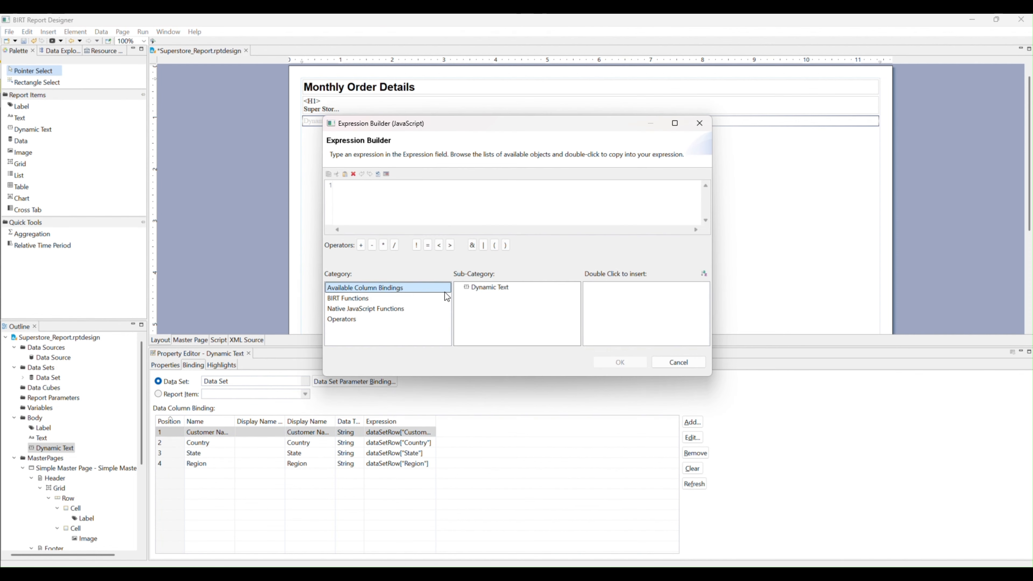
pyautogui.click(490, 289)
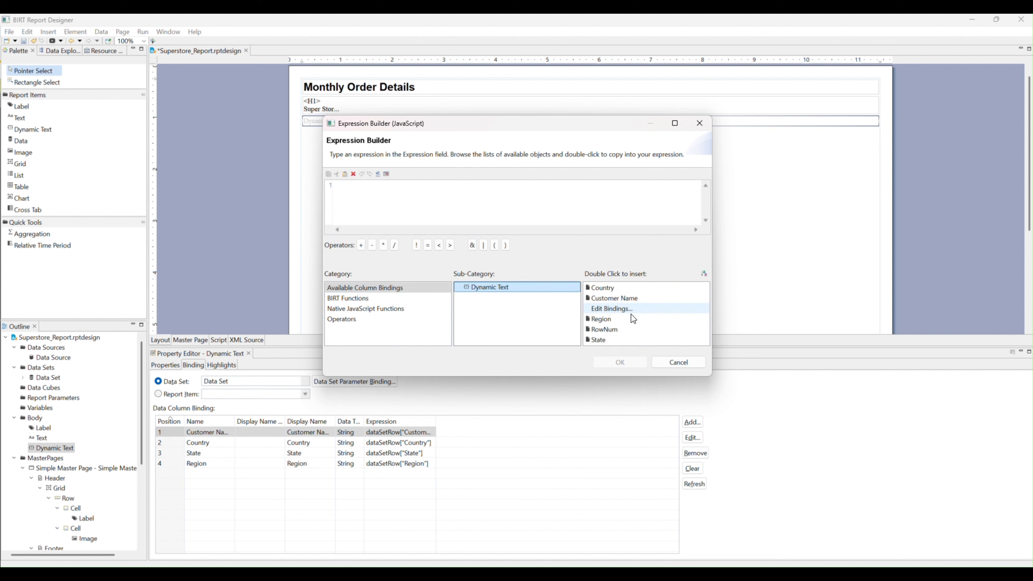
pyautogui.click(392, 216)
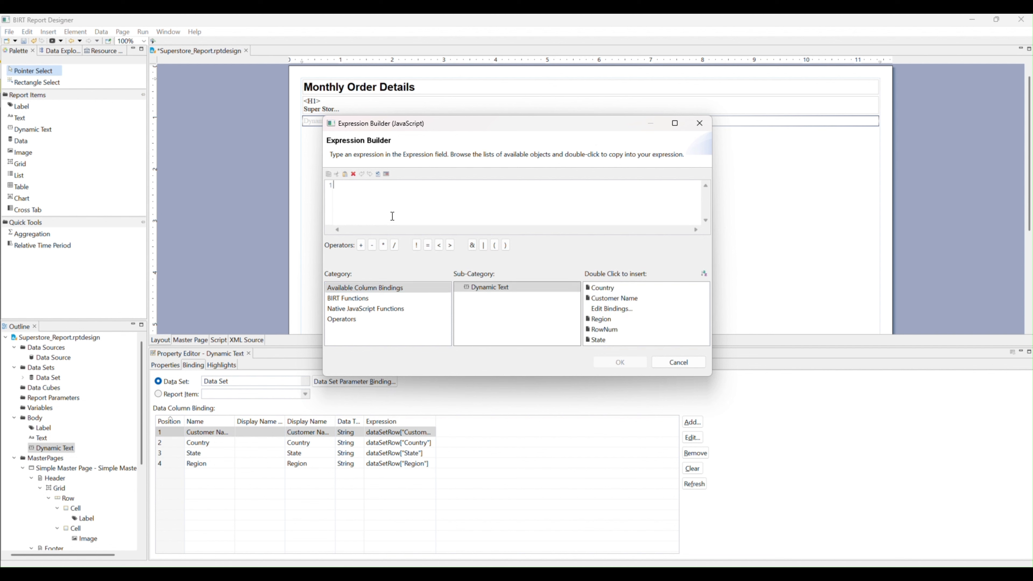
pyautogui.write('""')
pyautogui.write('Counte')
pyautogui.press('BackSpace')
pyautogui.write('ry : "+')
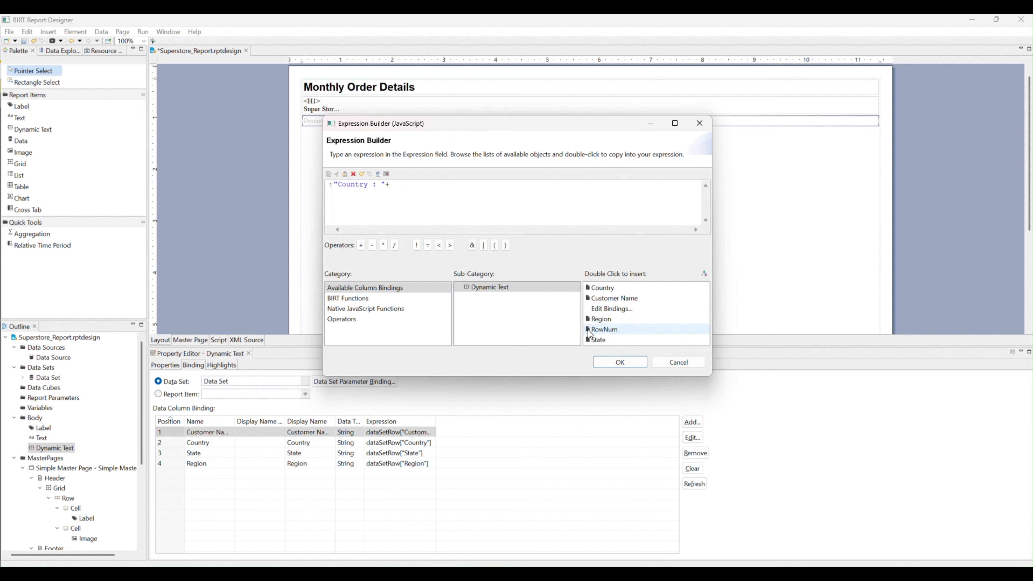
pyautogui.click(610, 286)
pyautogui.doubleClick(610, 285)
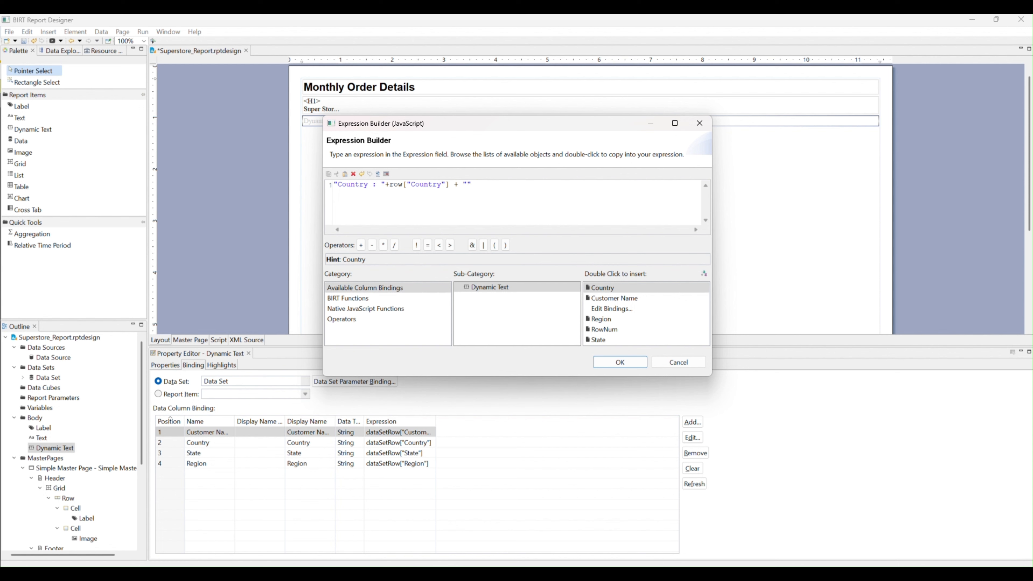
# Extend the dynamic text's expression with + "Region "+row["Region"] and accept it.
pyautogui.write('Region')
pyautogui.doubleClick(602, 319)
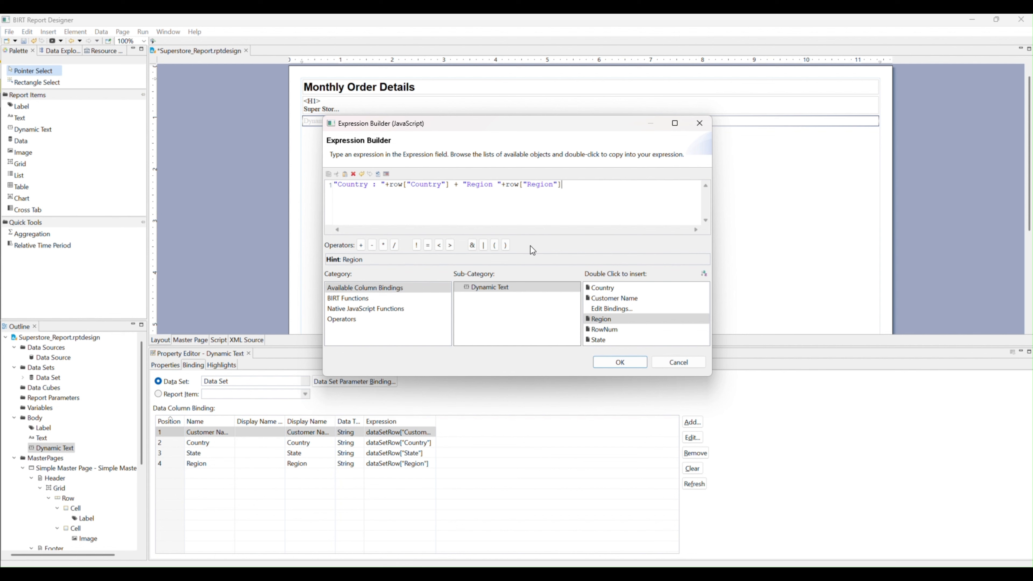
pyautogui.click(619, 362)
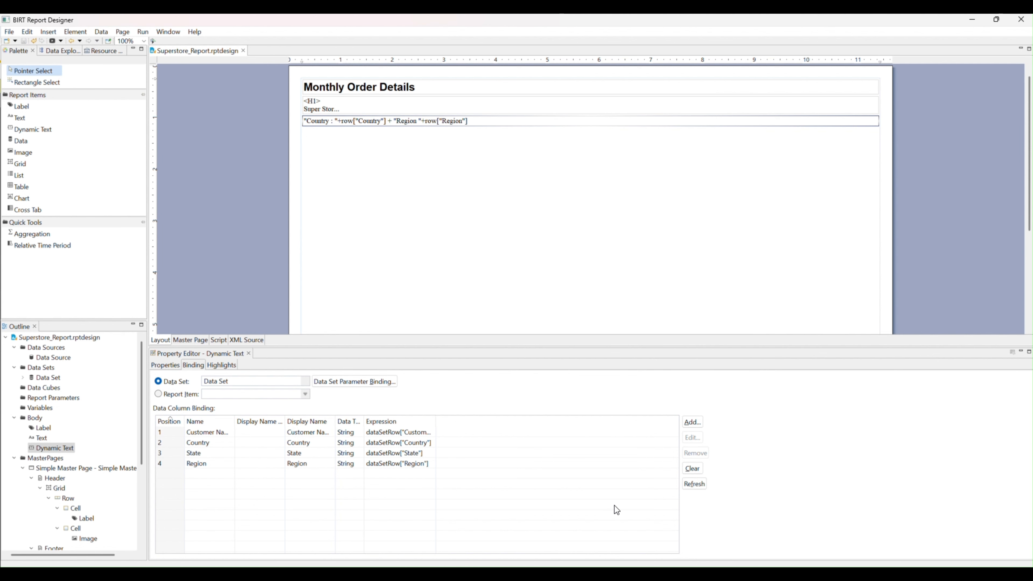
# Save the report with the dynamic text and refresh its preview in the BIRT Report Viewer.
pyautogui.hotkey('ctrl', 's')
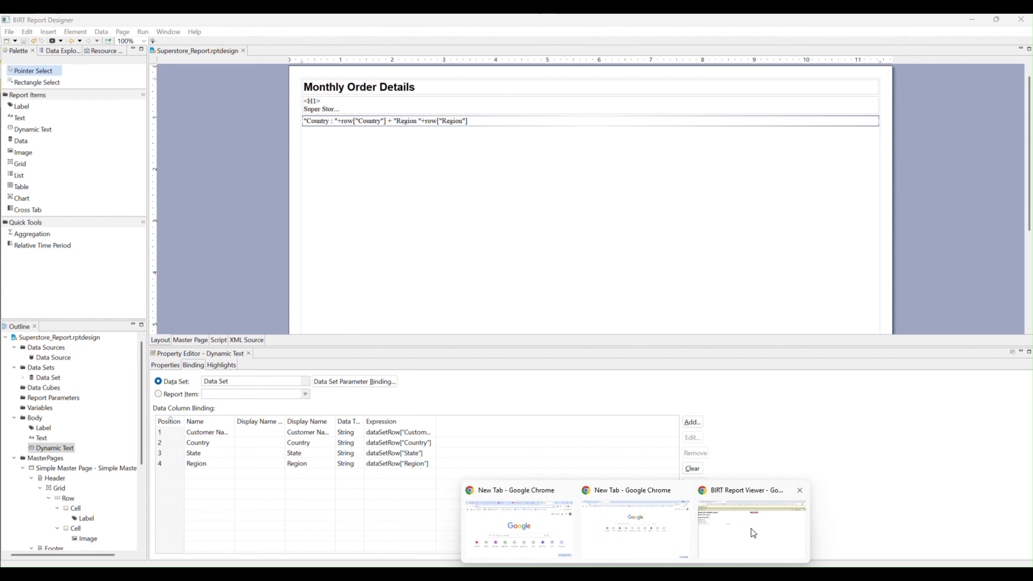
pyautogui.click(749, 529)
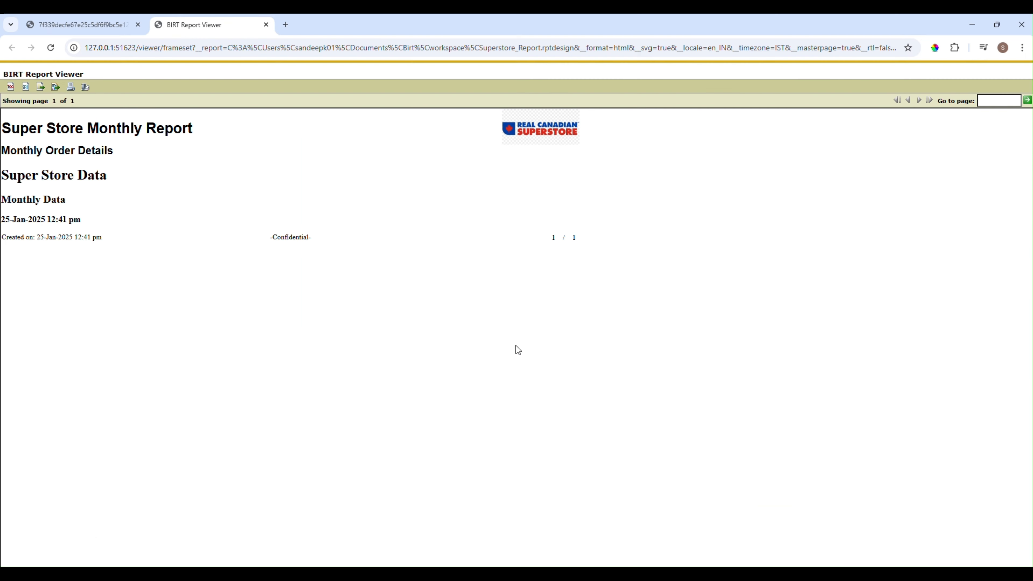
pyautogui.click(50, 49)
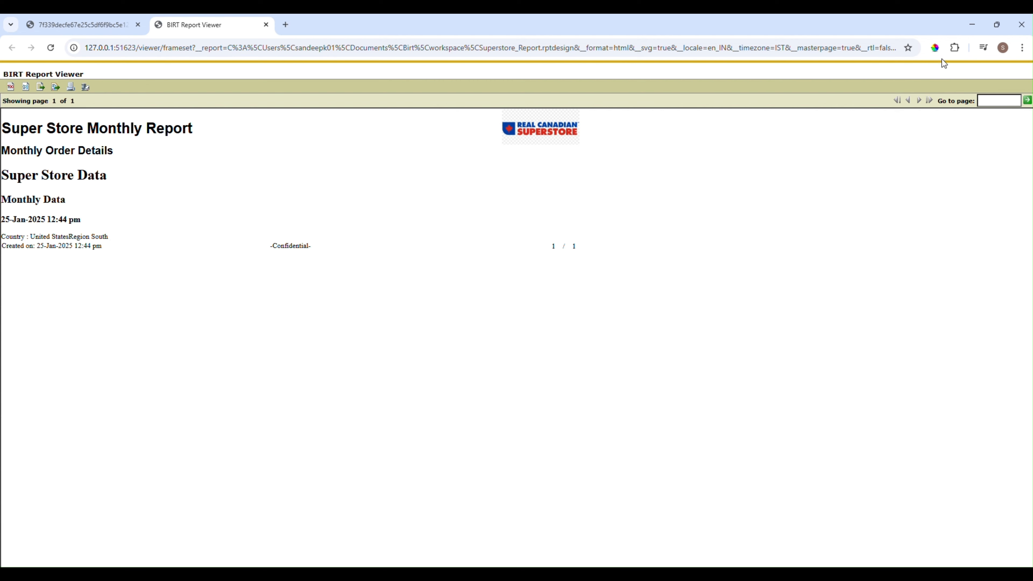
# Return to BIRT Report Designer and insert a data item below the dynamic text, without defining a new column binding.
pyautogui.click(972, 29)
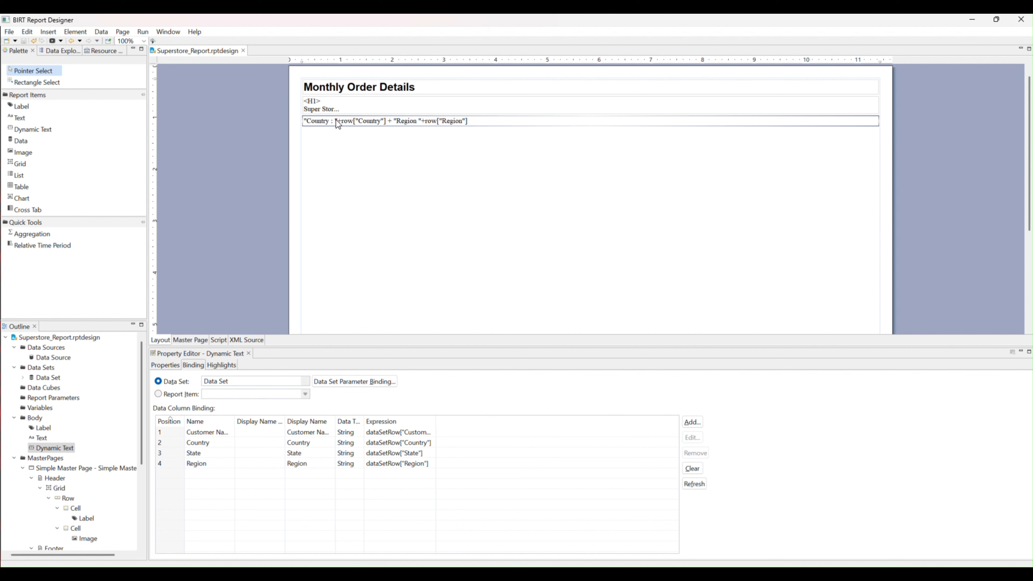
pyautogui.moveTo(33, 140); pyautogui.dragTo(414, 156)
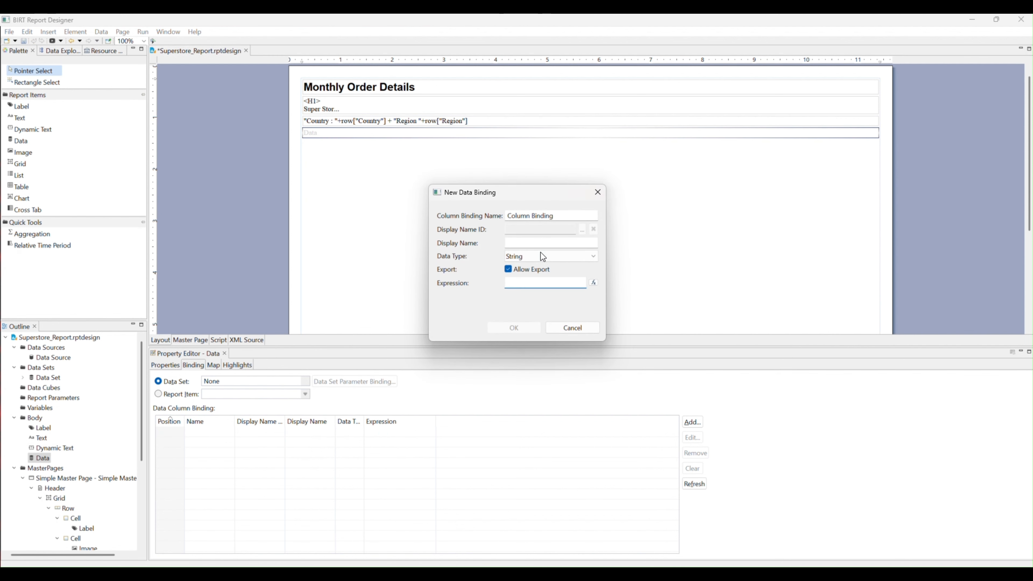
pyautogui.click(597, 192)
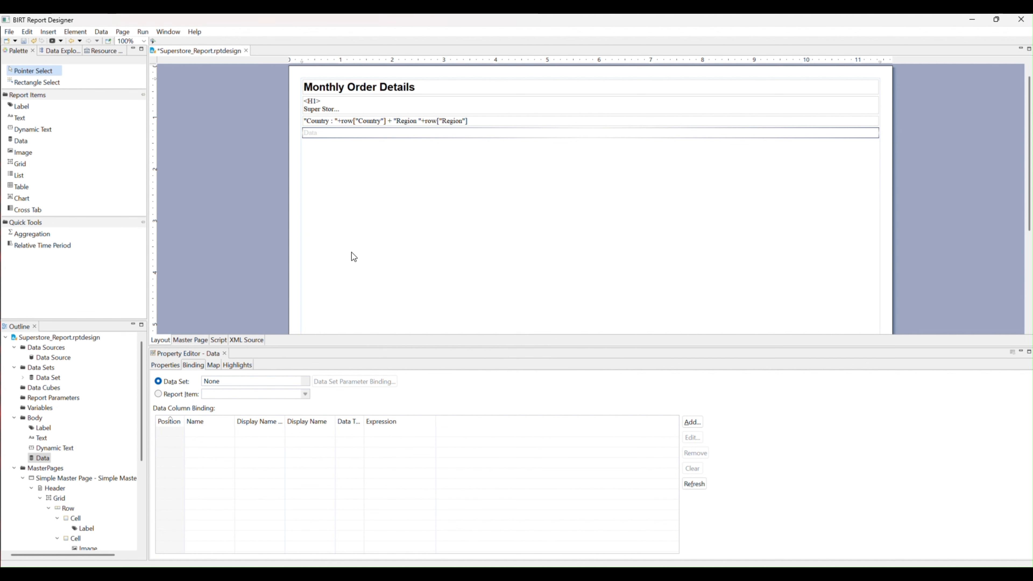
# Bind the new data item to Data Set, with Customer Name as its only binding column.
pyautogui.click(231, 381)
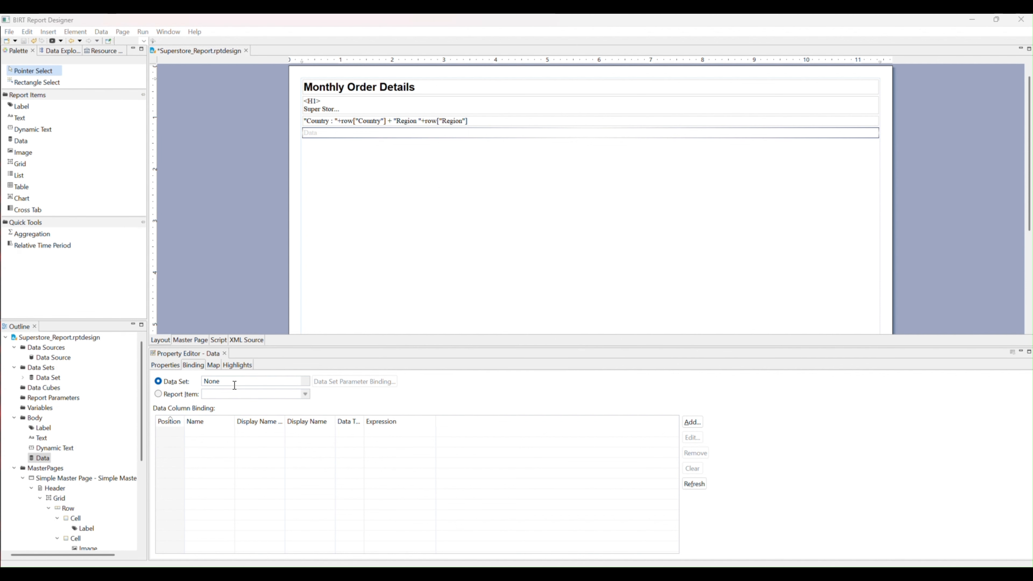
pyautogui.click(233, 401)
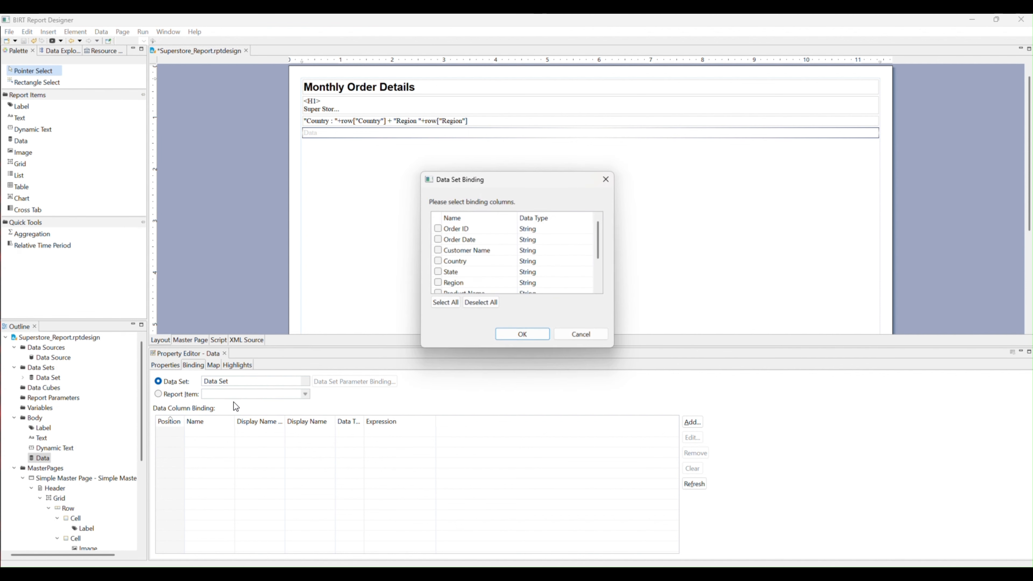
pyautogui.click(438, 249)
pyautogui.click(514, 335)
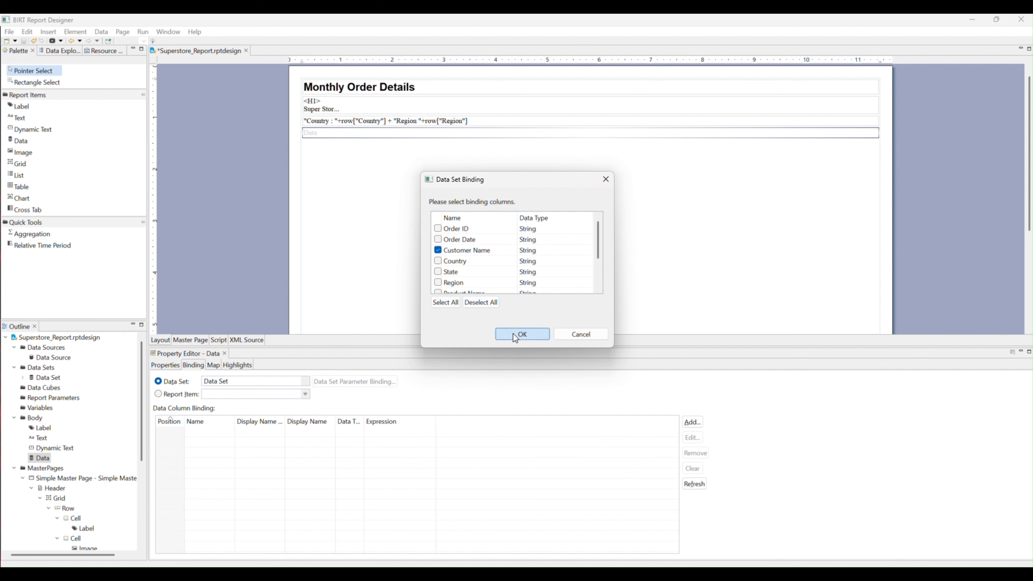
# Define the data item's column binding with the expression row["Customer Name"], built from the available column bindings.
pyautogui.doubleClick(414, 129)
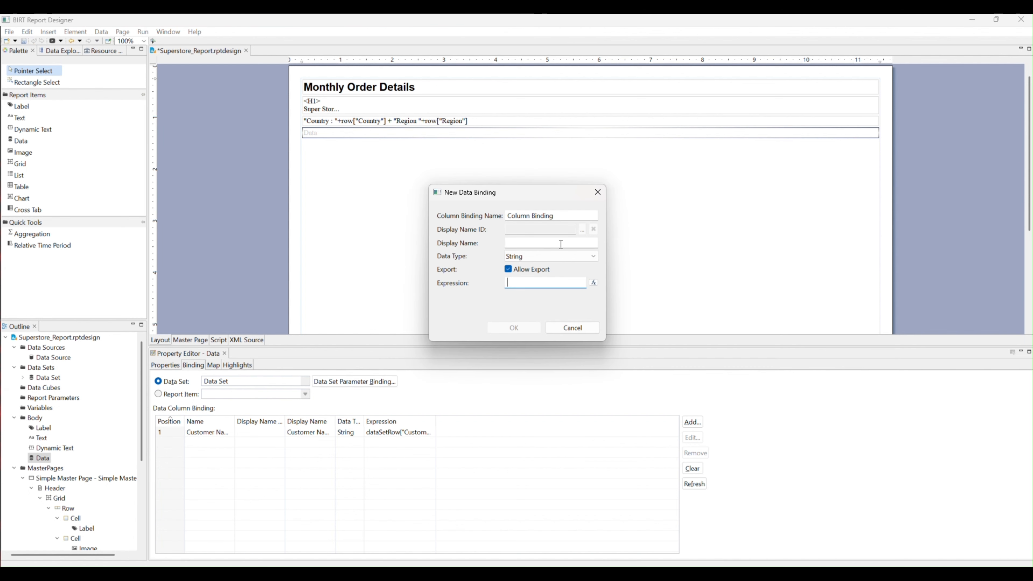
pyautogui.click(590, 283)
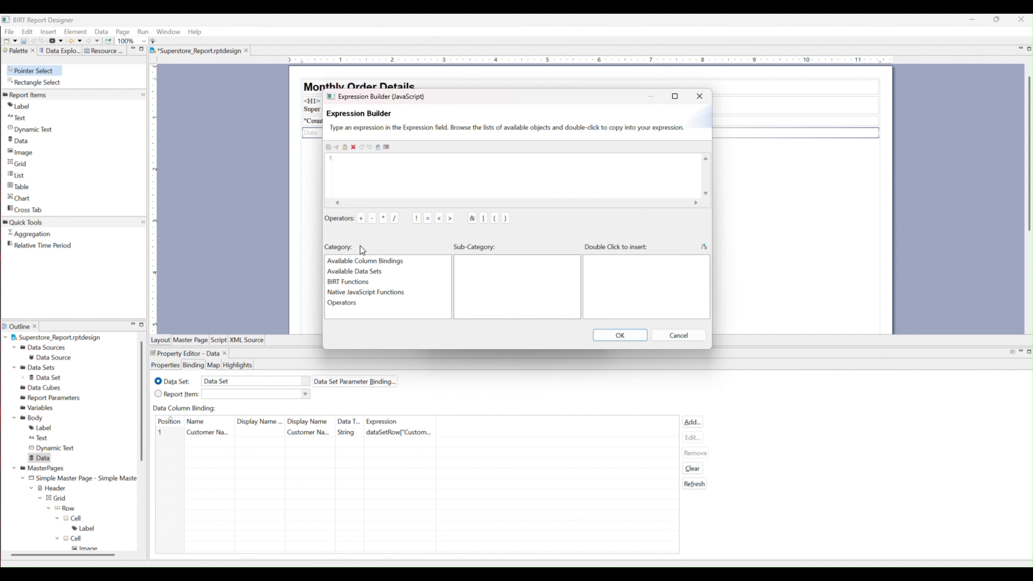
pyautogui.click(367, 257)
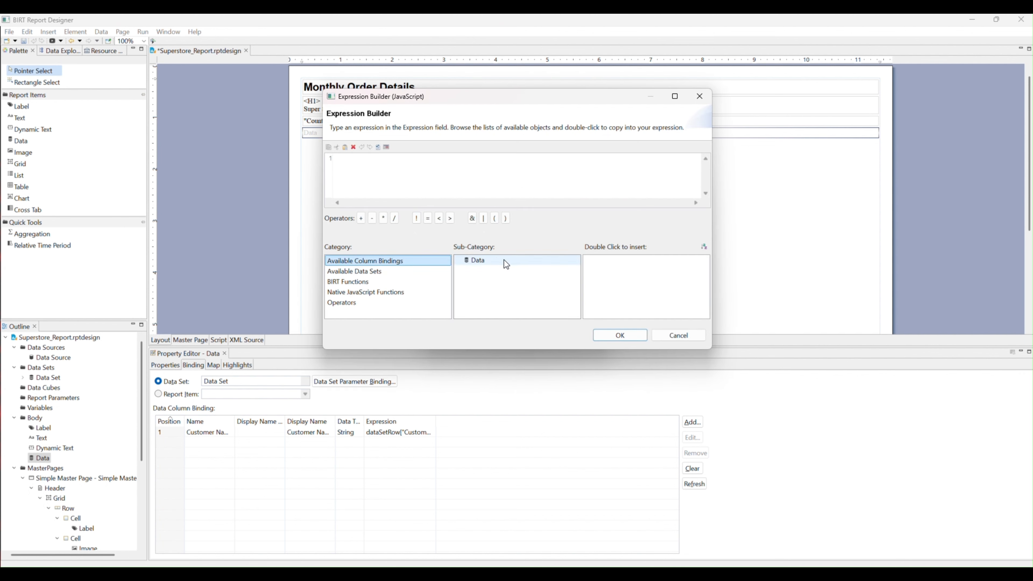
pyautogui.click(504, 260)
pyautogui.doubleClick(627, 263)
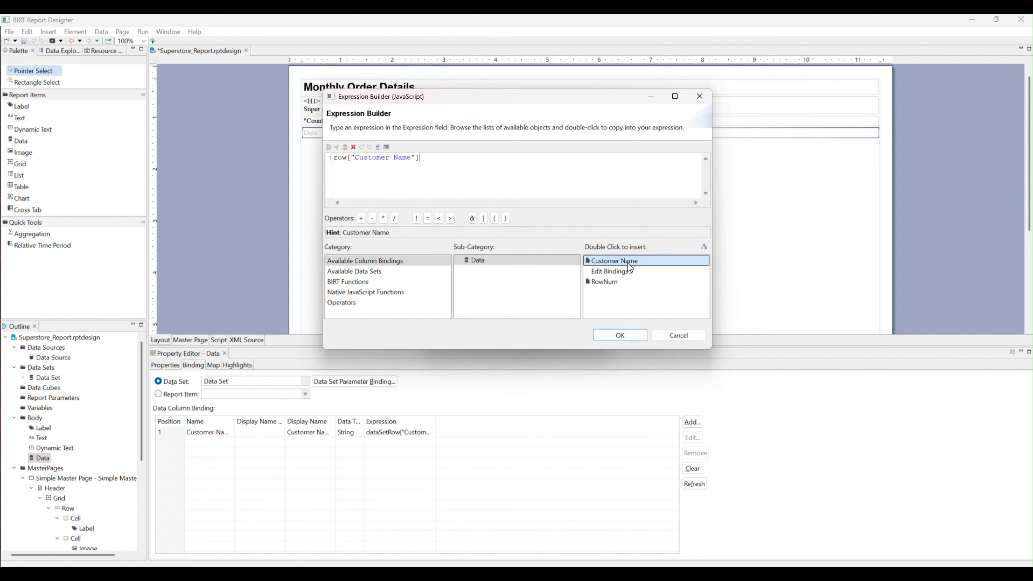
pyautogui.click(625, 338)
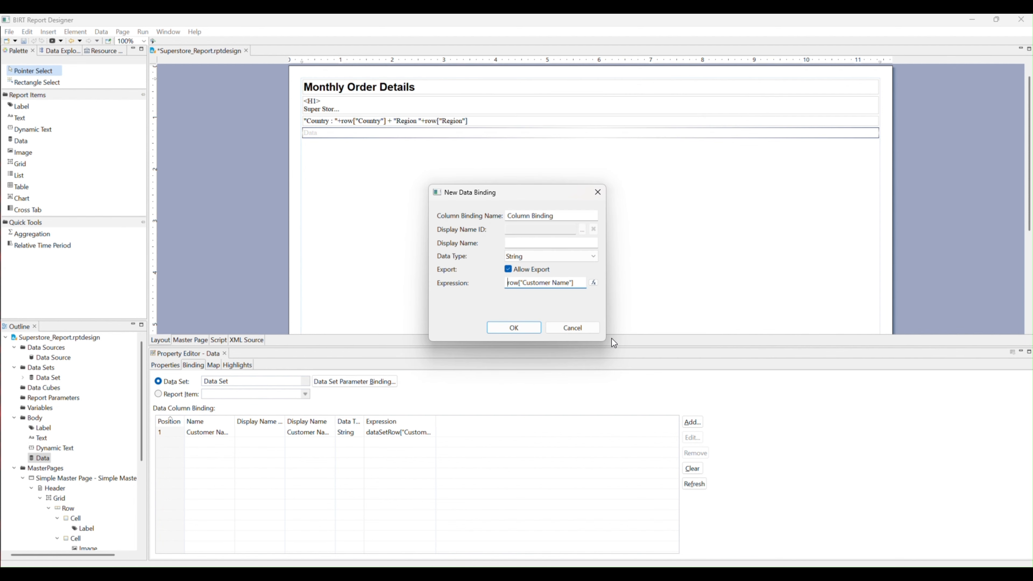
pyautogui.click(521, 330)
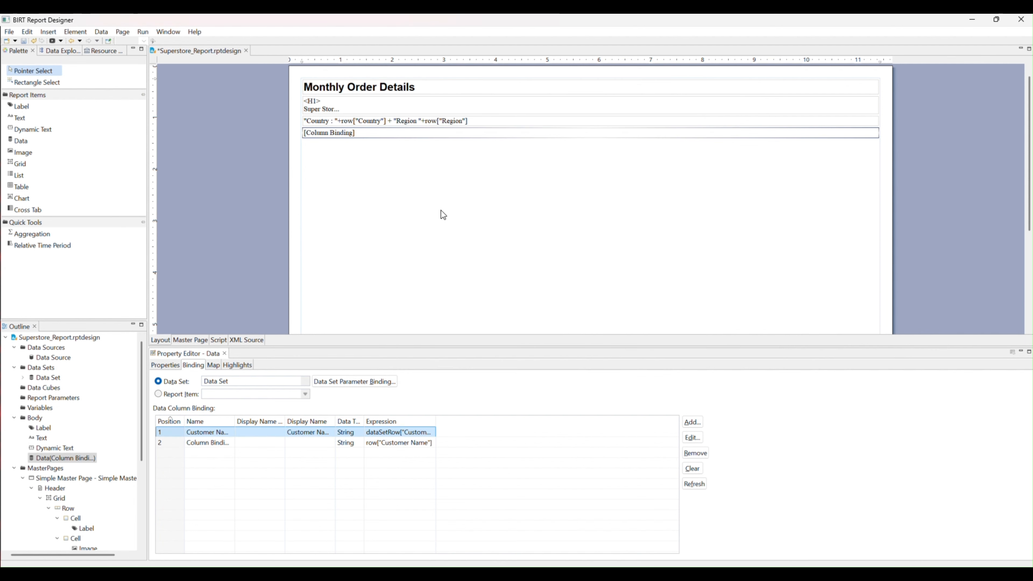
# Add a space before Region inside the quoted text of the dynamic text's expression and accept it.
pyautogui.doubleClick(424, 123)
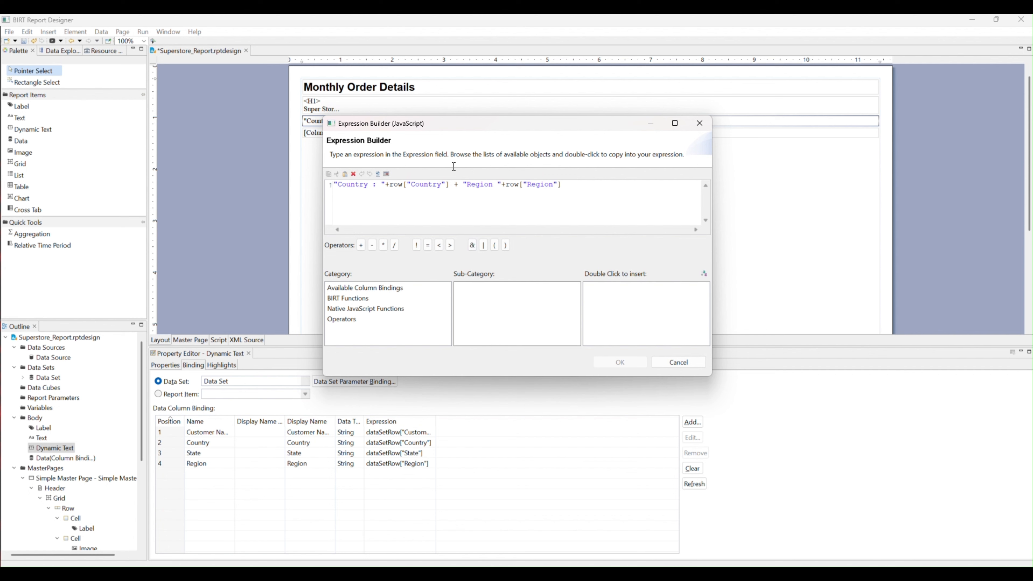
pyautogui.click(468, 184)
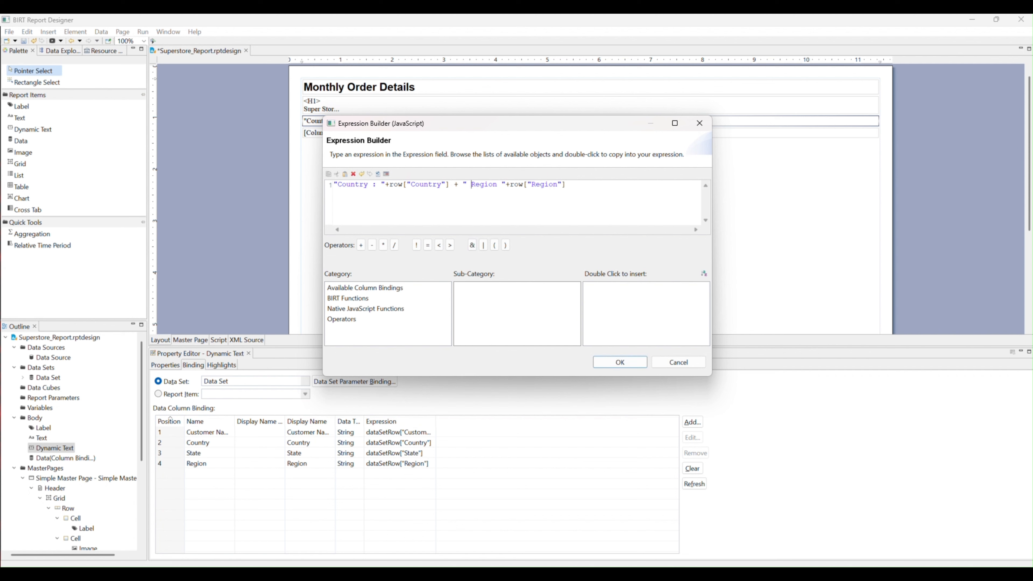
pyautogui.click(634, 365)
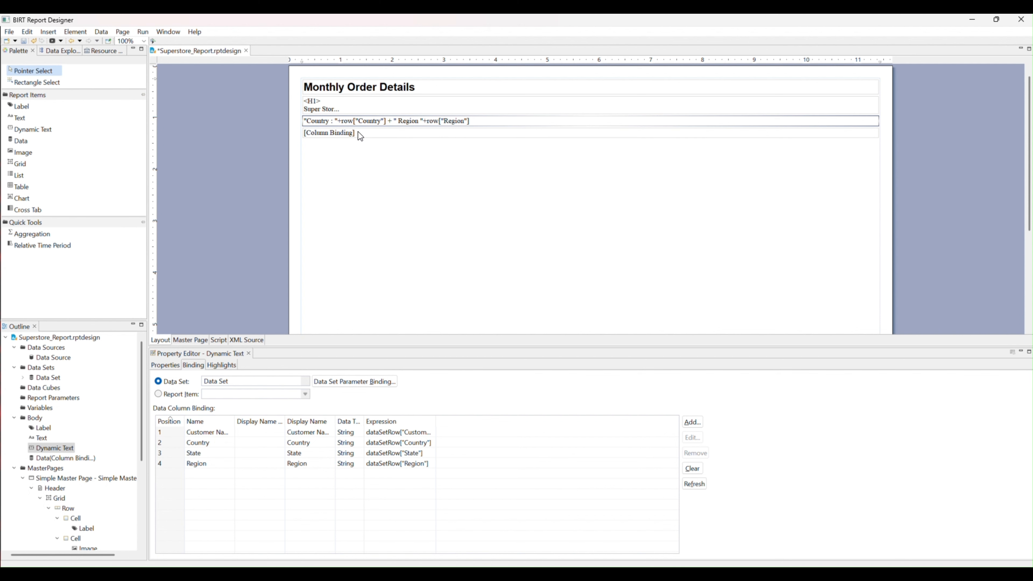
# Save the report with the data item and refresh its preview in the BIRT Report Viewer.
pyautogui.hotkey('ctrl', 's')
pyautogui.click(718, 535)
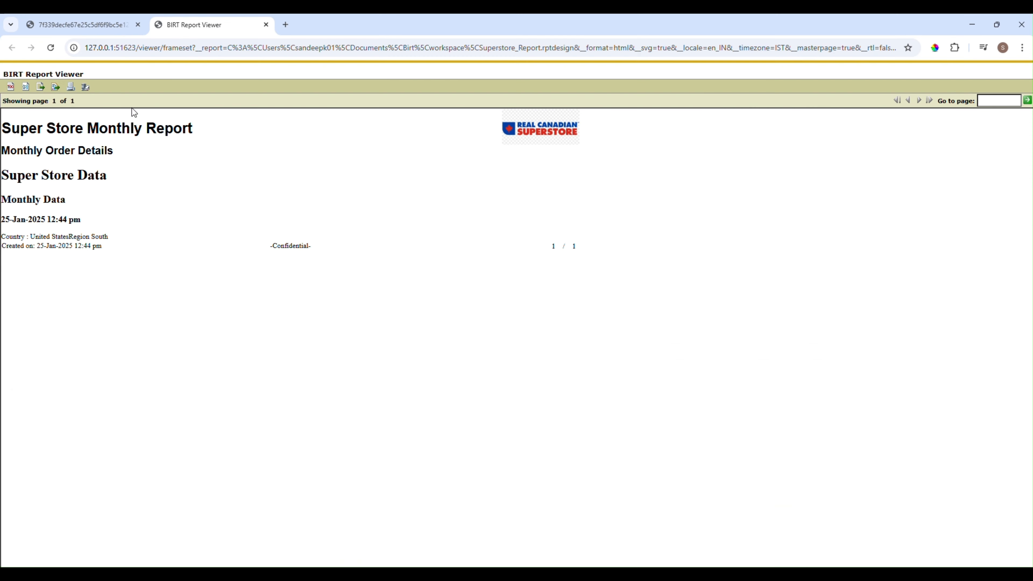
pyautogui.click(50, 48)
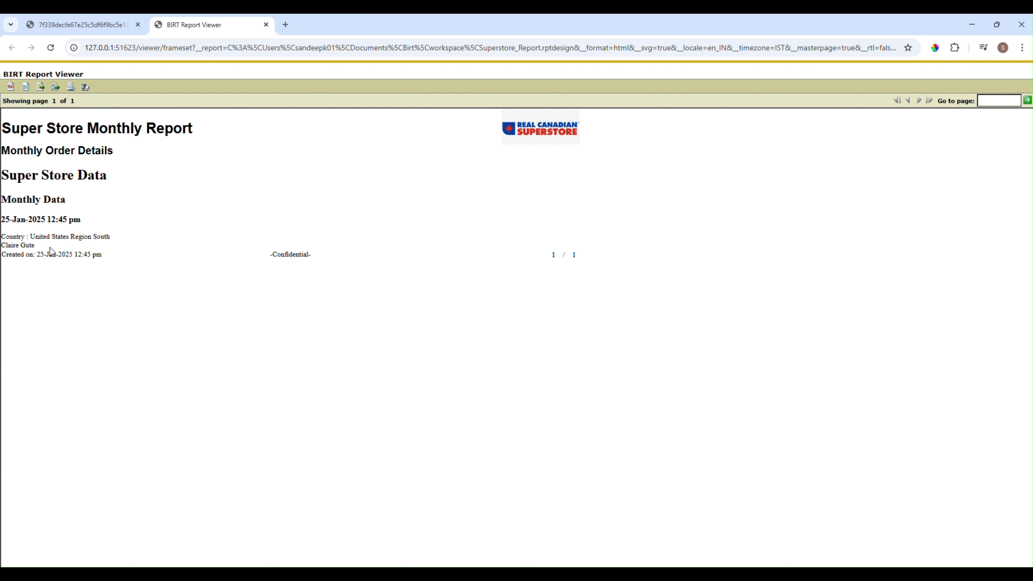
# Switch back to BIRT Report Designer and review the master page's header image before reopening the report layout.
pyautogui.click(571, 566)
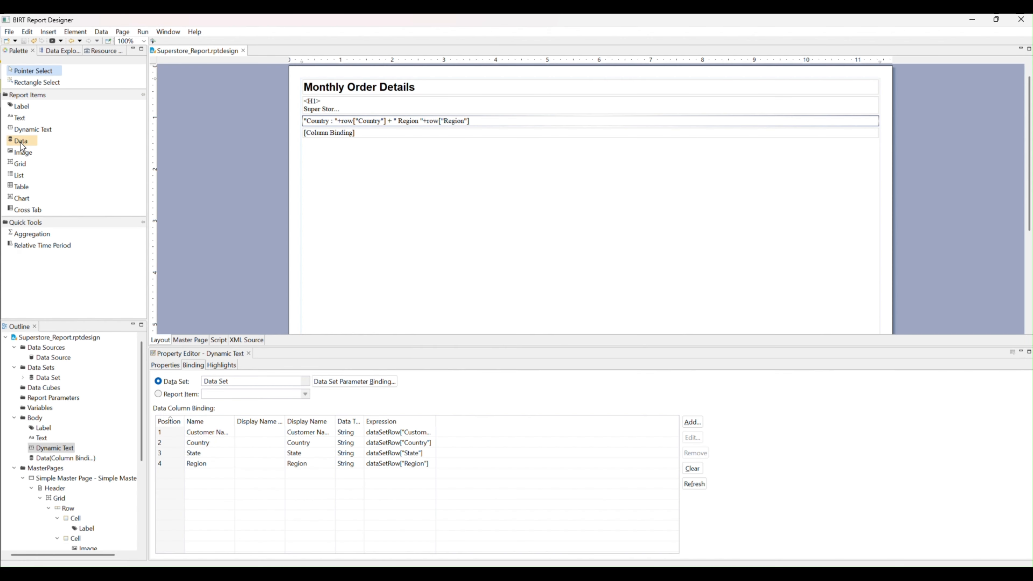
pyautogui.click(180, 338)
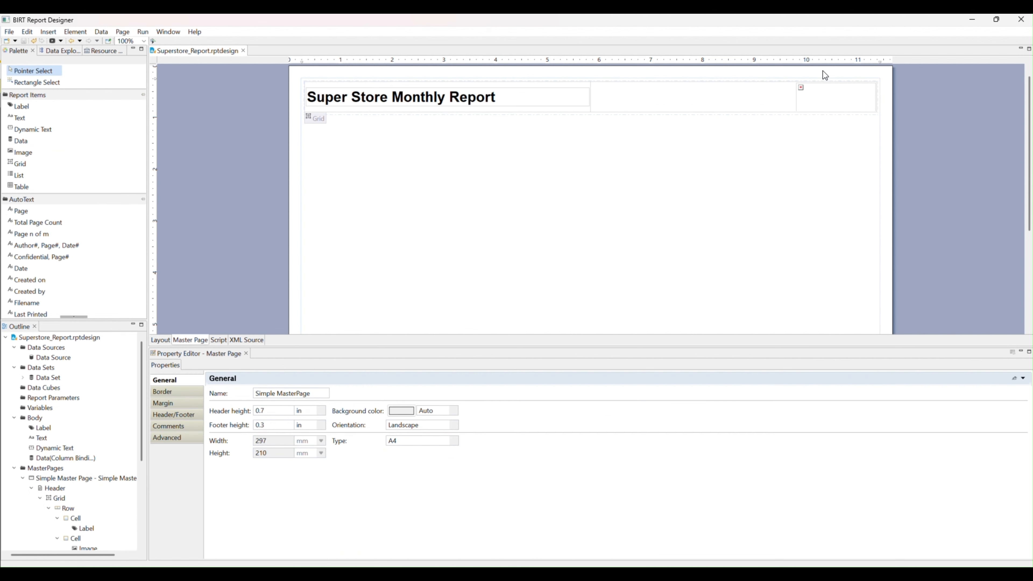
pyautogui.click(160, 339)
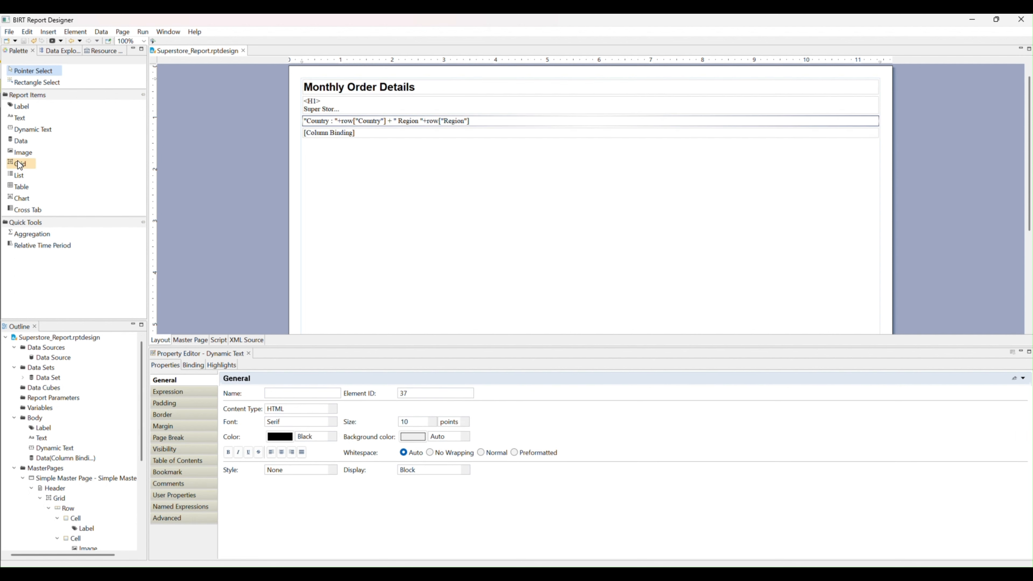
# Try an image item below the data item with the shared resource, embedded and dynamic source options, and delete it.
pyautogui.moveTo(21, 152); pyautogui.dragTo(353, 205)
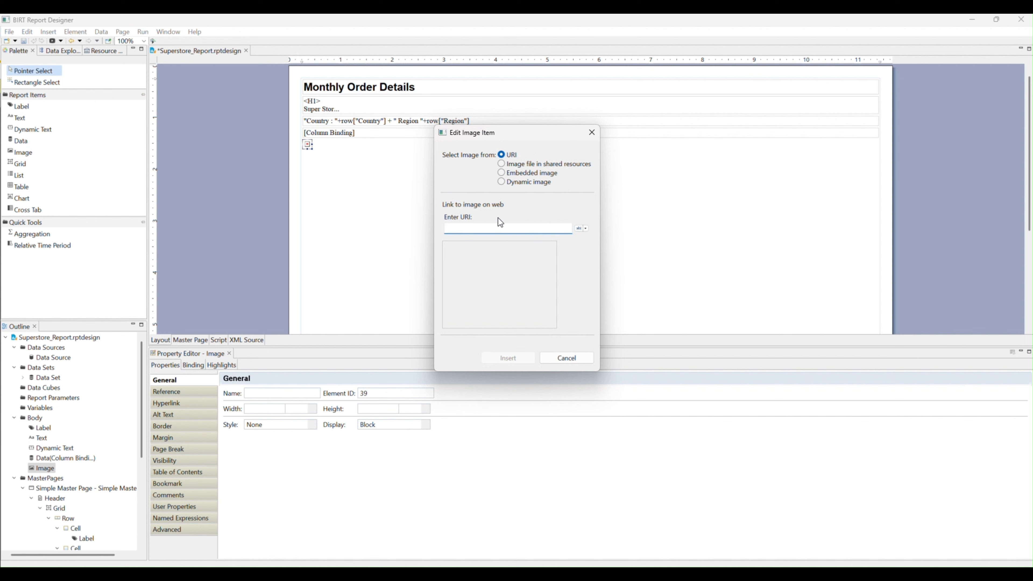
pyautogui.click(501, 163)
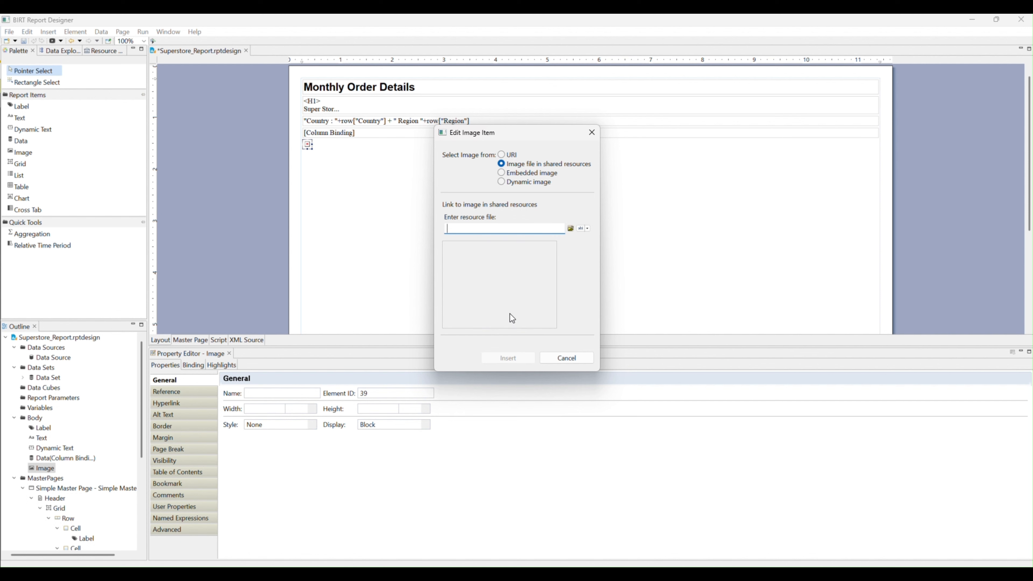
pyautogui.click(520, 172)
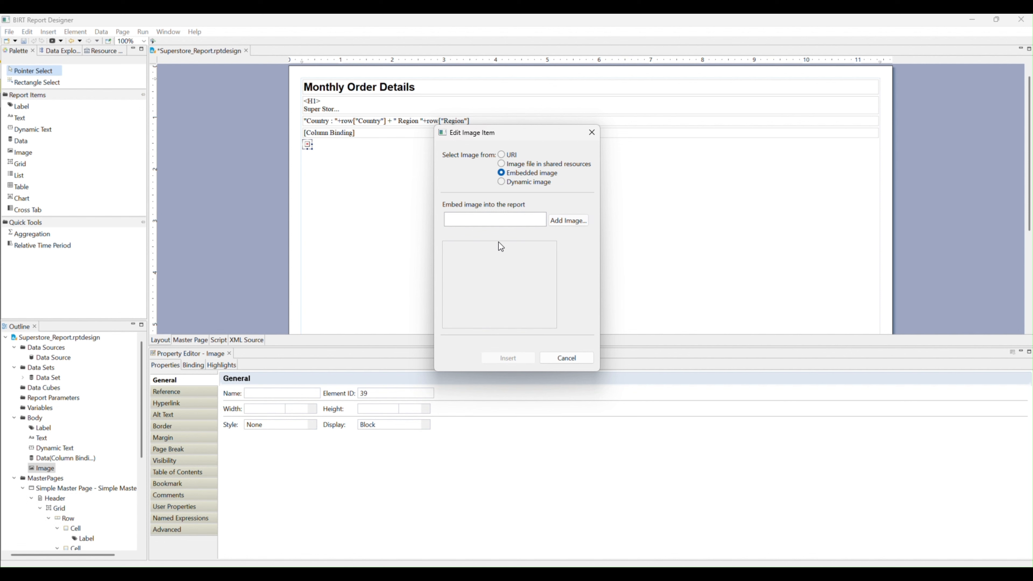
pyautogui.click(506, 183)
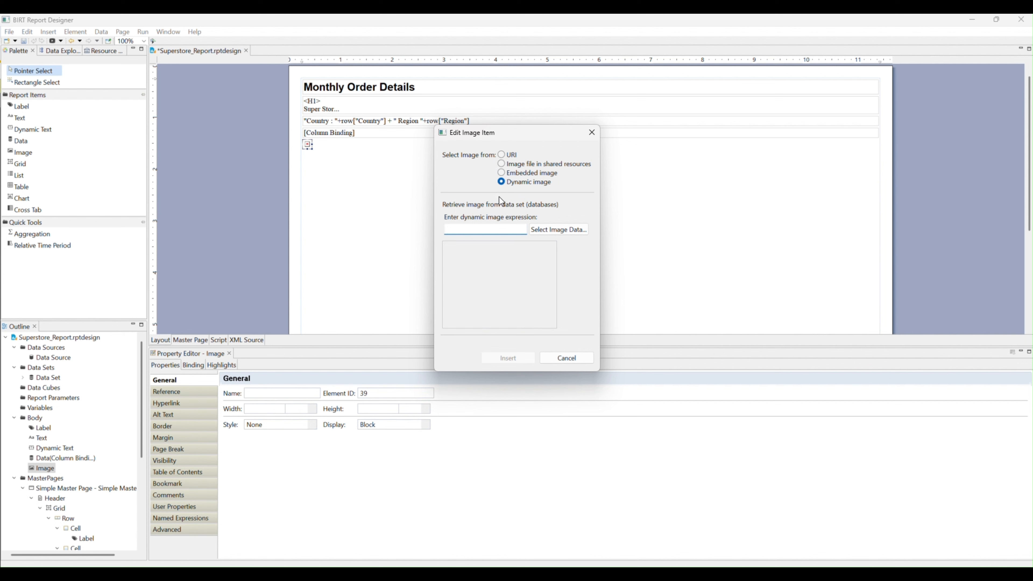
pyautogui.click(592, 132)
pyautogui.click(307, 145)
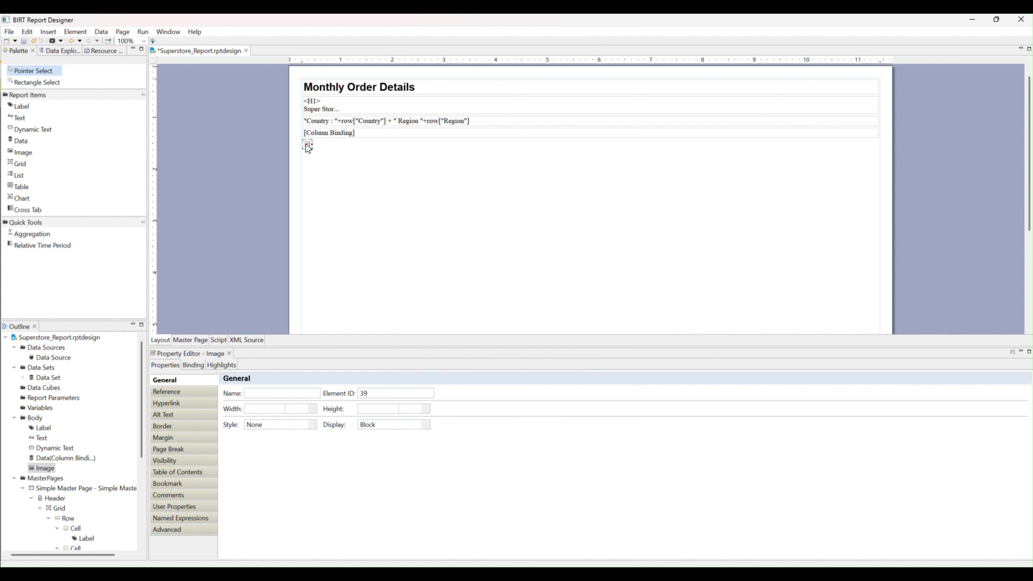
pyautogui.press('Delete')
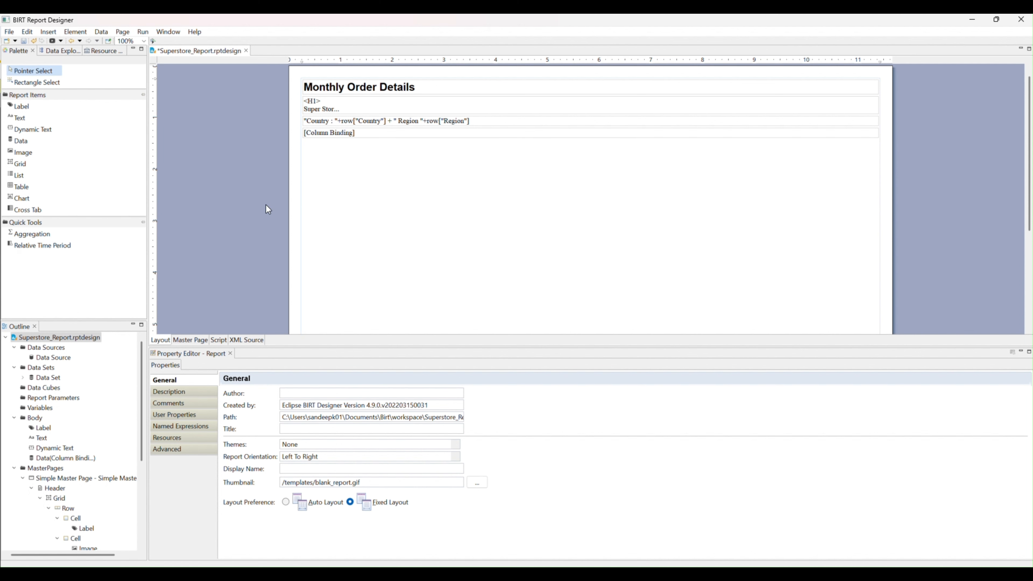
# Insert a grid with 3 columns and 3 rows below the data item.
pyautogui.moveTo(25, 165); pyautogui.dragTo(343, 203)
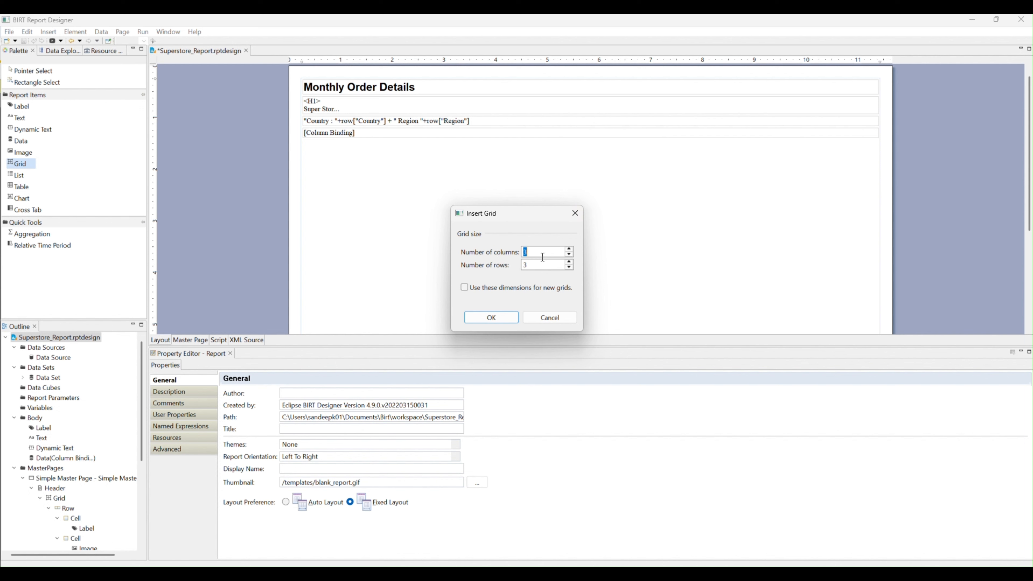
pyautogui.press('Tab')
pyautogui.write('1')
pyautogui.press('BackSpace')
pyautogui.write('3')
pyautogui.press('Return')
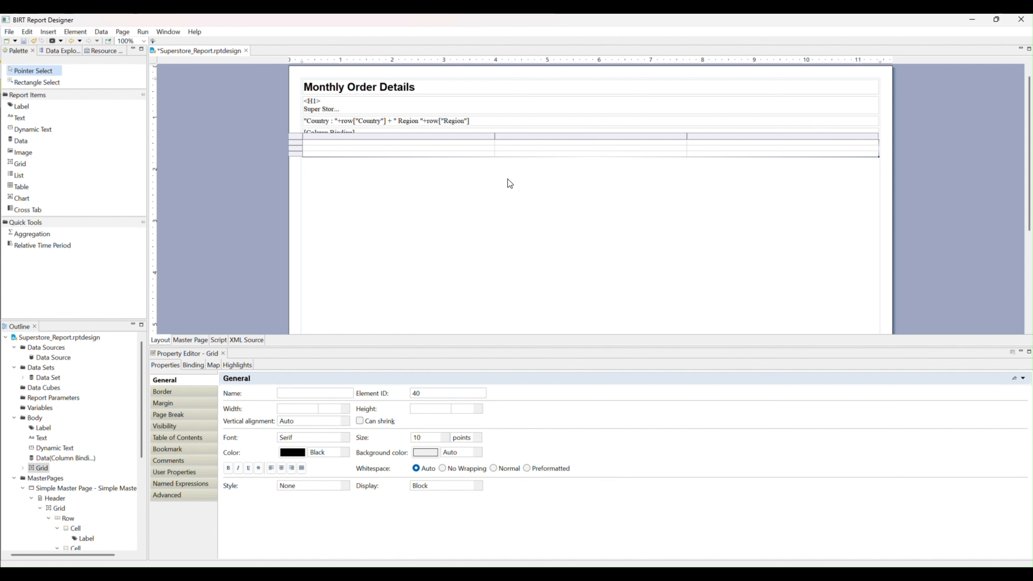
# Move the HTML text, dynamic text and data item diagonally into the grid's first, second and third row and column cells.
pyautogui.moveTo(322, 99); pyautogui.dragTo(341, 141)
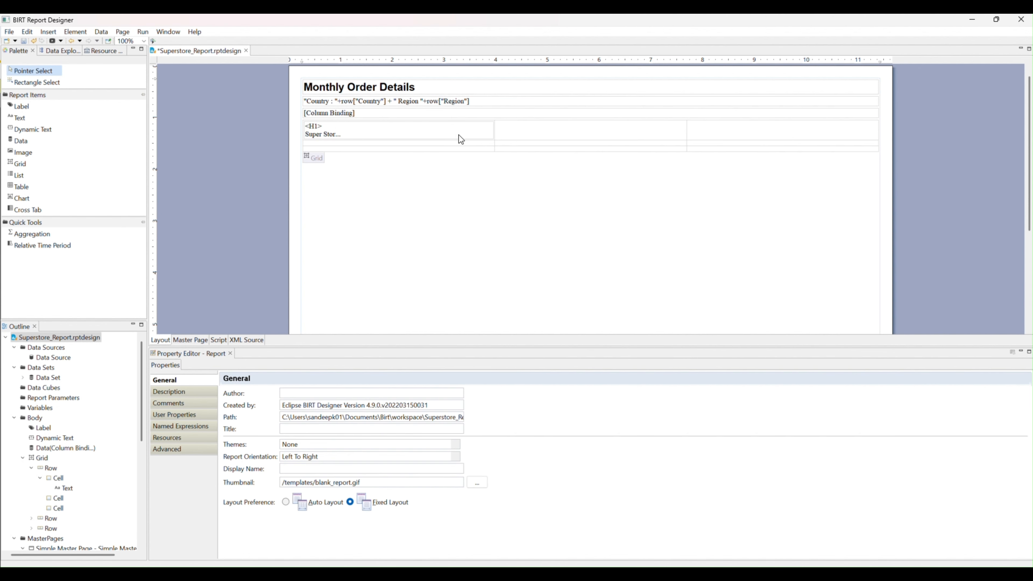
pyautogui.moveTo(361, 101); pyautogui.dragTo(569, 147)
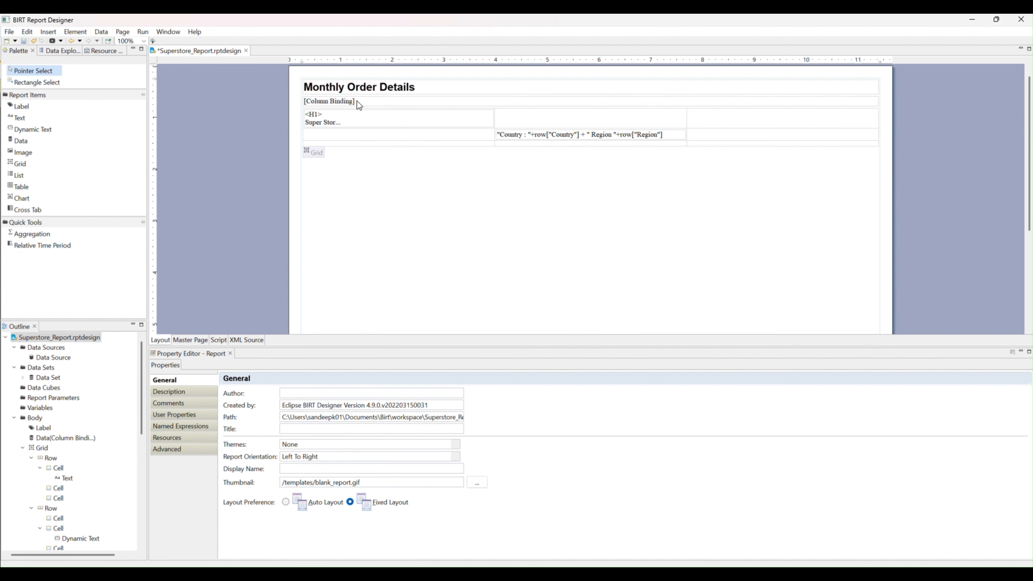
pyautogui.moveTo(356, 101); pyautogui.dragTo(710, 144)
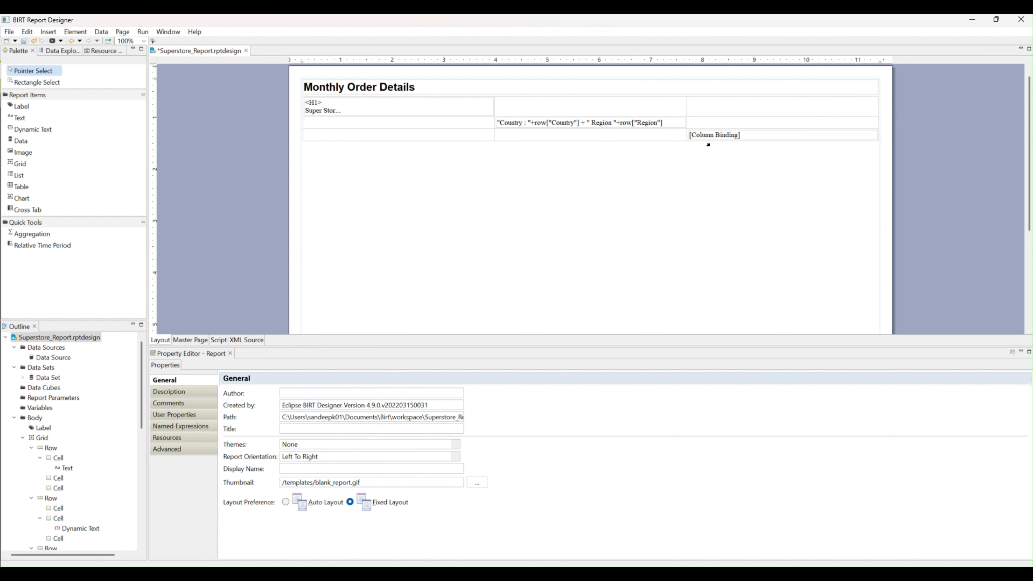
# Save the report with the filled grid and refresh its preview in the BIRT Report Viewer.
pyautogui.hotkey('ctrl', 's')
pyautogui.moveTo(576, 565)
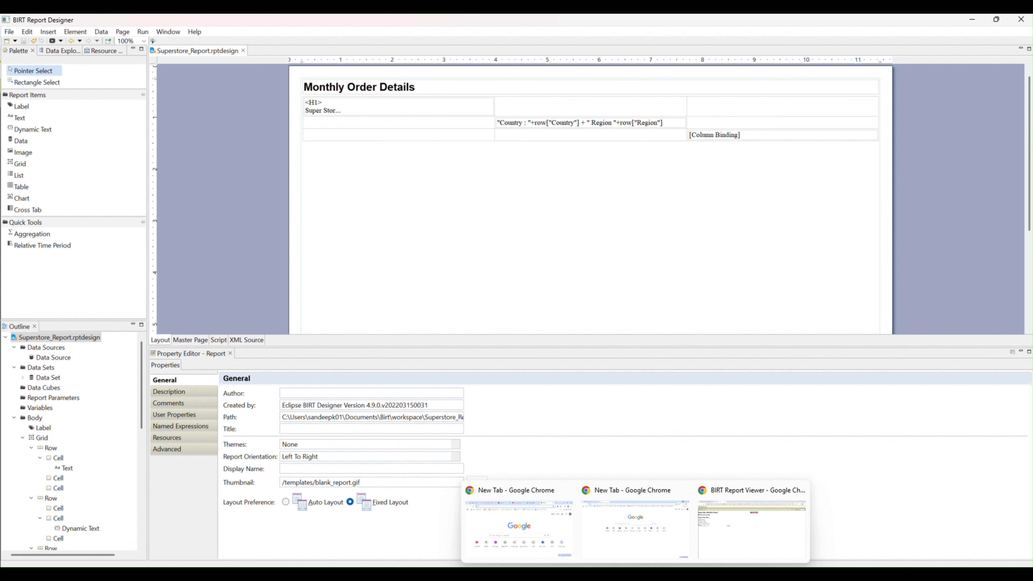
pyautogui.click(725, 543)
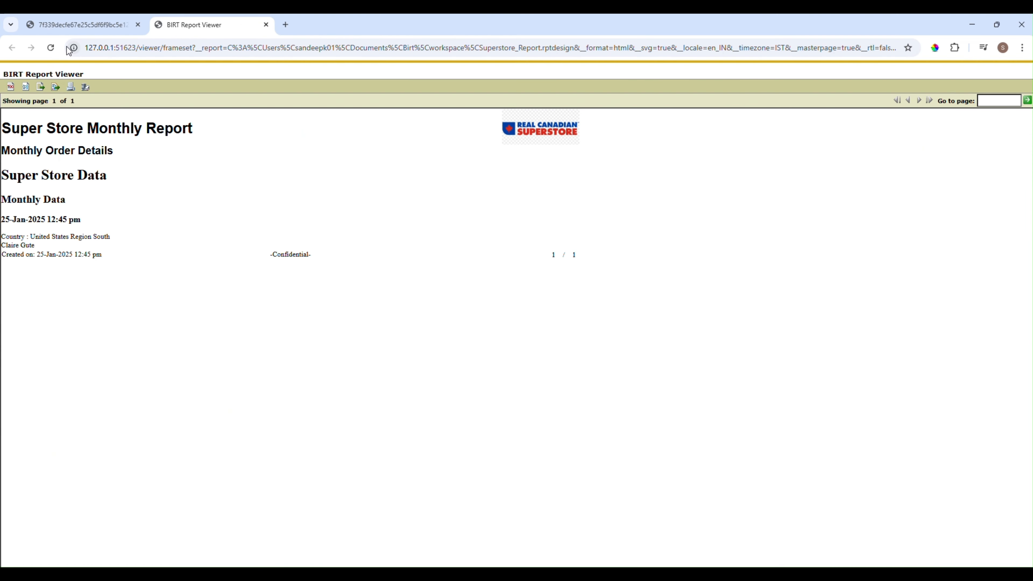
pyautogui.click(53, 48)
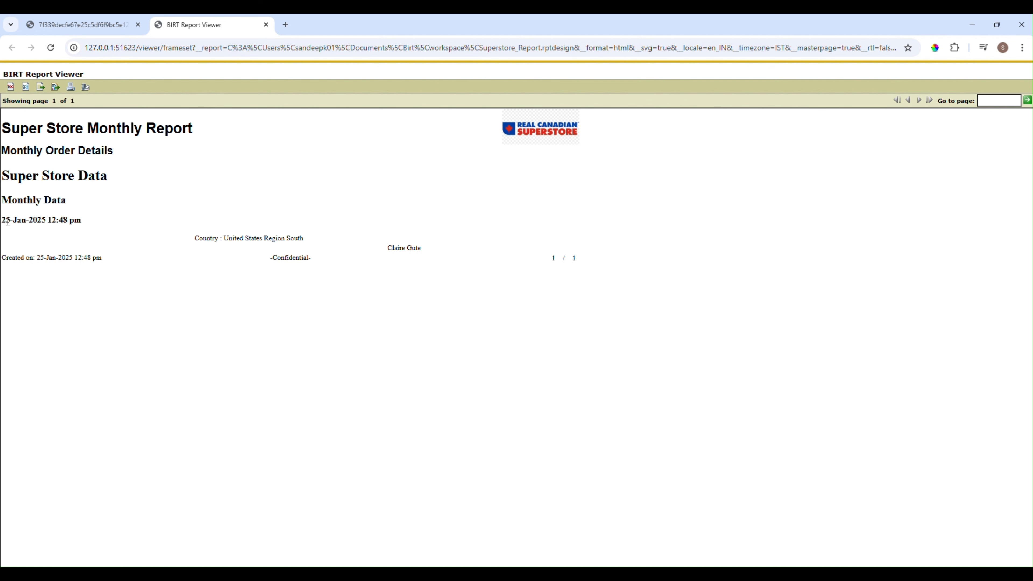
# Check where the date, country text and customer name sit in the previewed grid, and return to BIRT Report Designer.
pyautogui.moveTo(2, 220); pyautogui.dragTo(135, 228)
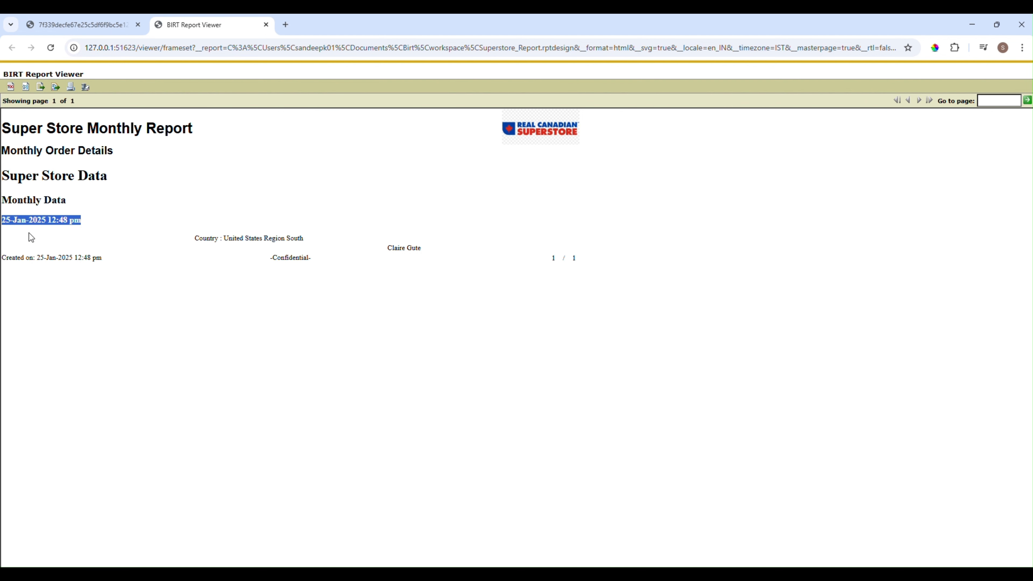
pyautogui.moveTo(199, 239); pyautogui.dragTo(308, 246)
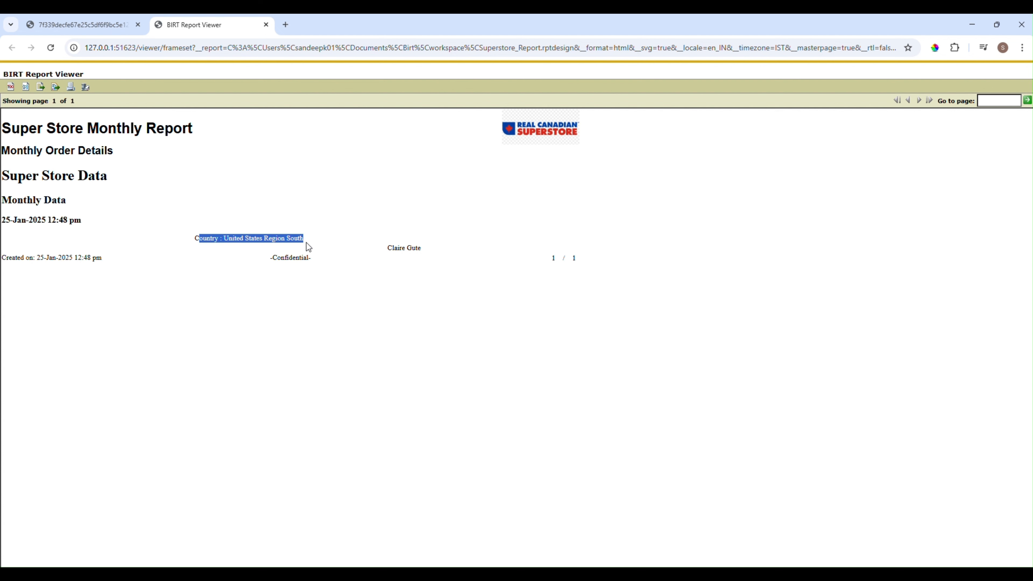
pyautogui.moveTo(391, 249); pyautogui.dragTo(441, 254)
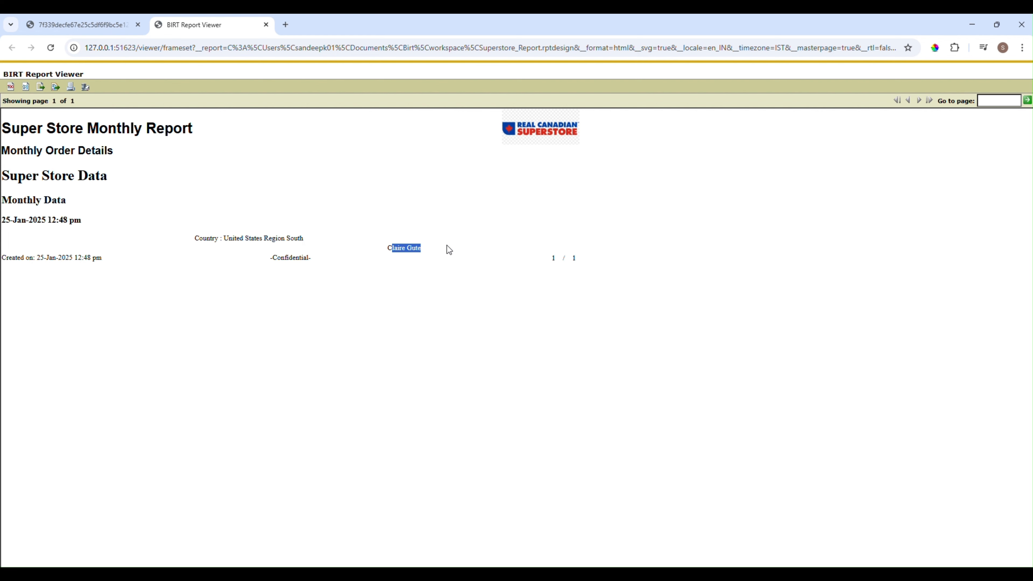
pyautogui.click(564, 575)
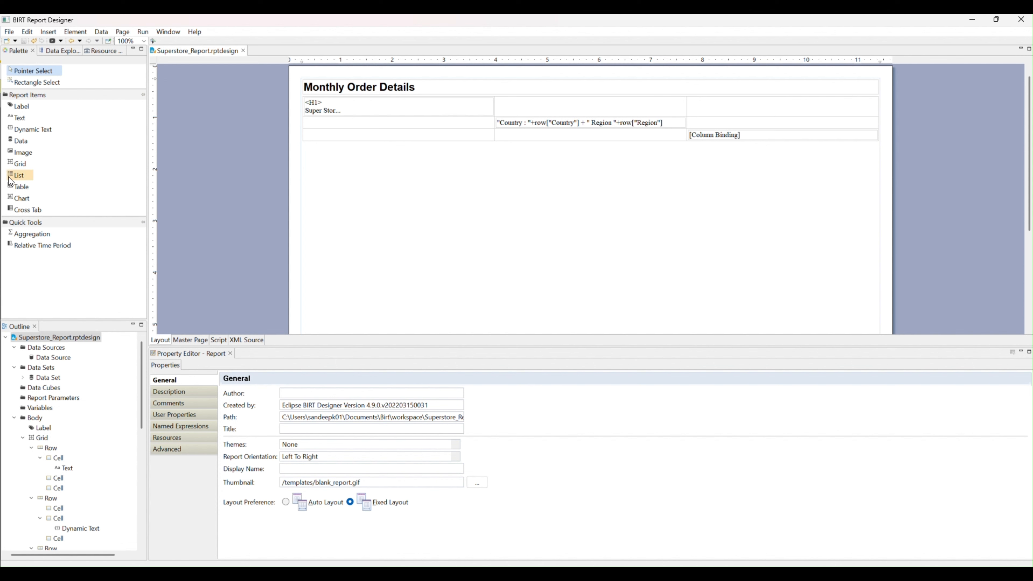
# Insert a table with 5 columns and 1 detail row directly below the grid, without assigning a data set.
pyautogui.moveTo(24, 186); pyautogui.dragTo(363, 220)
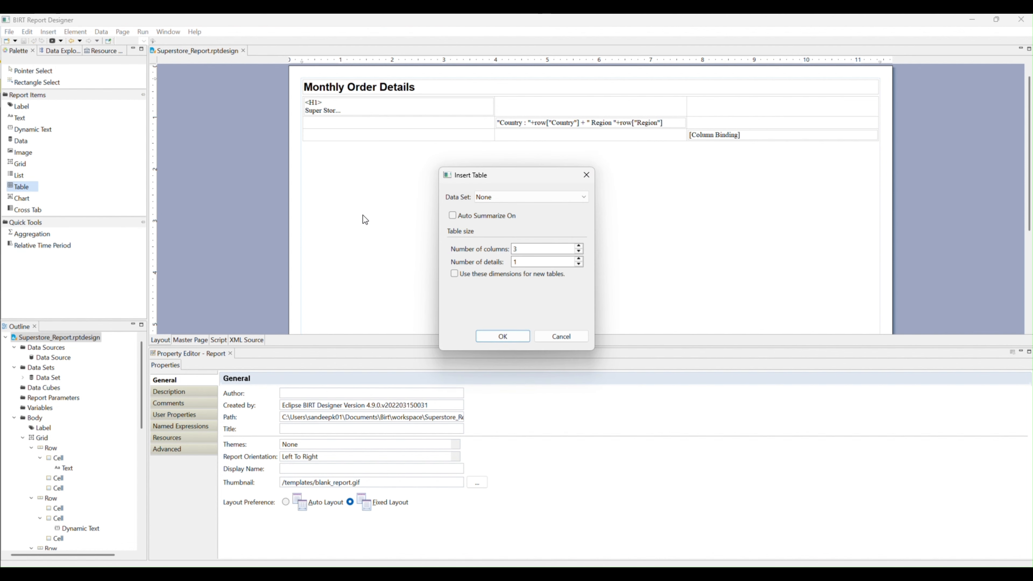
pyautogui.doubleClick(530, 247)
pyautogui.write('5')
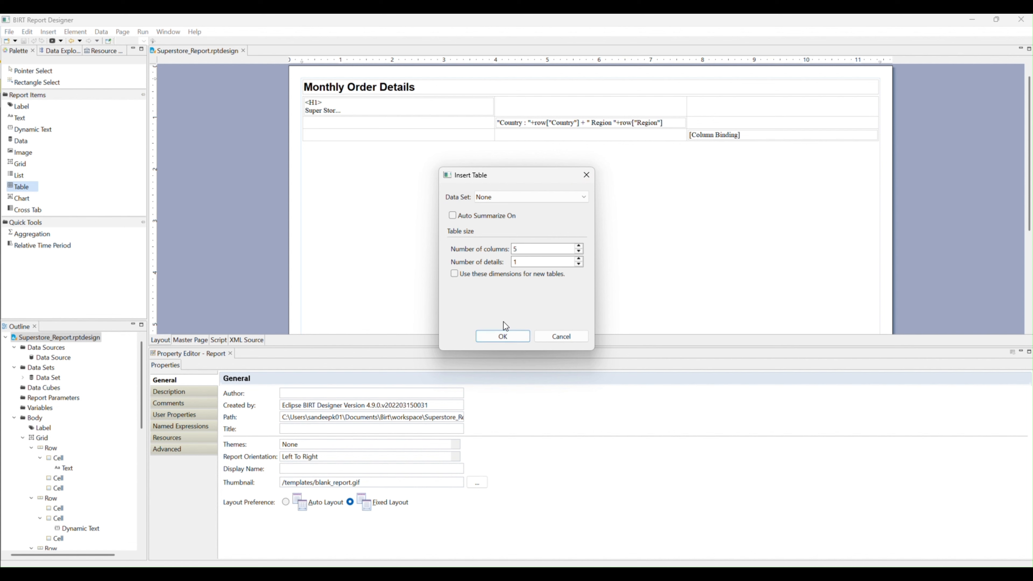
pyautogui.click(502, 336)
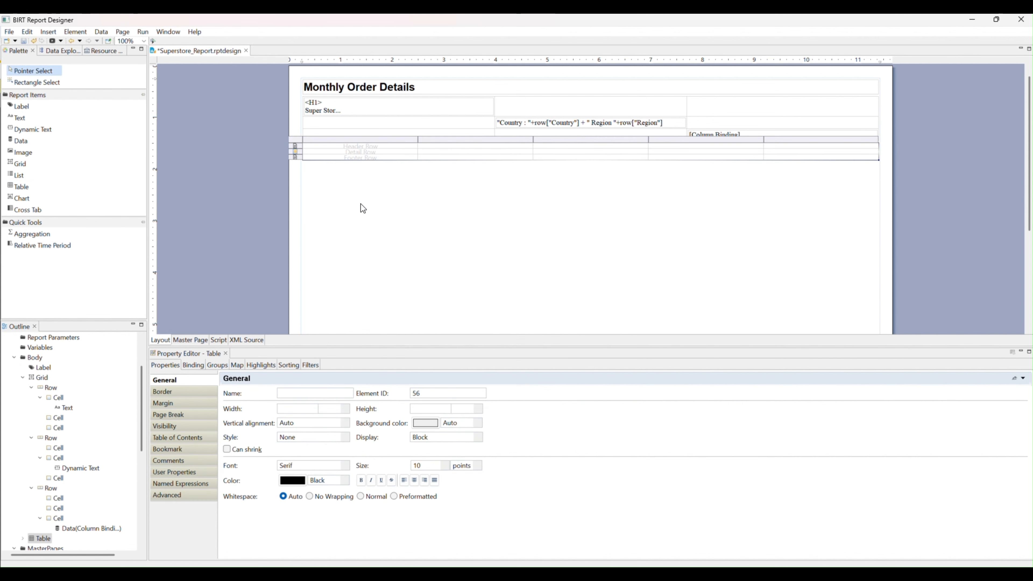
# Fill the table's detail row with the Region, Customer Name, Sales, Profit and Quantity fields of the data set, and save the report.
pyautogui.click(65, 55)
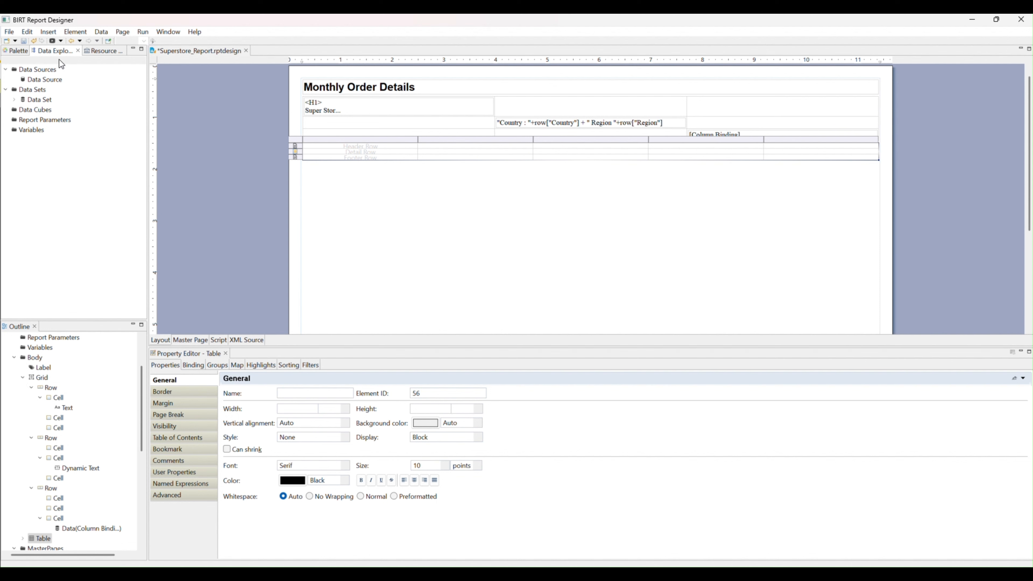
pyautogui.click(15, 101)
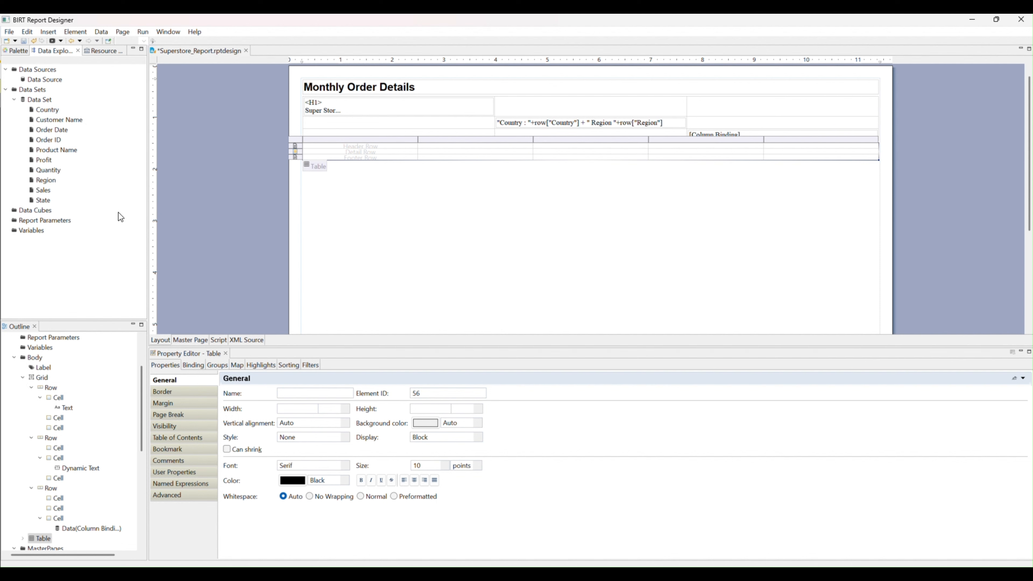
pyautogui.moveTo(43, 179); pyautogui.dragTo(346, 157)
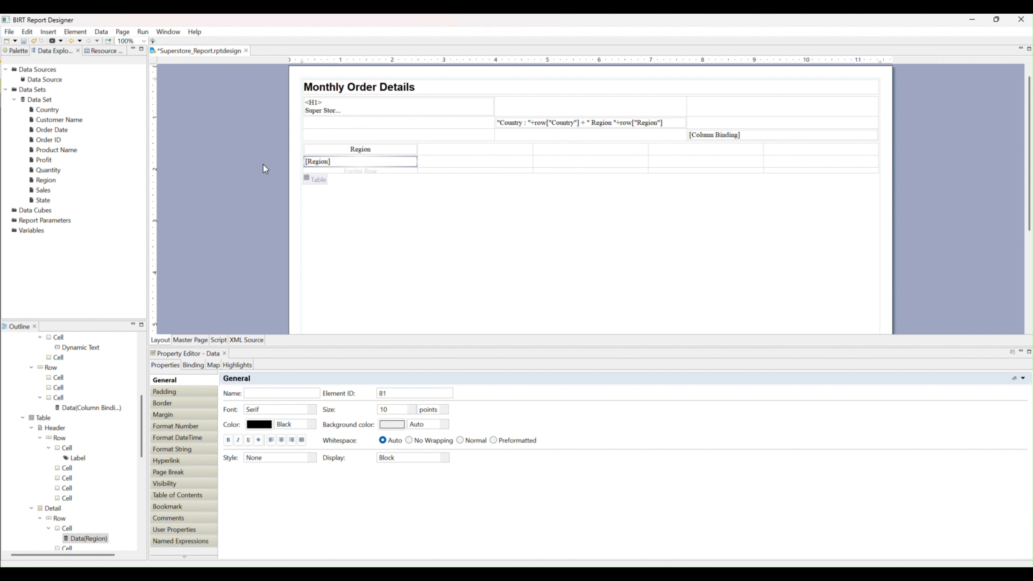
pyautogui.moveTo(57, 119); pyautogui.dragTo(450, 163)
pyautogui.moveTo(40, 189); pyautogui.dragTo(588, 164)
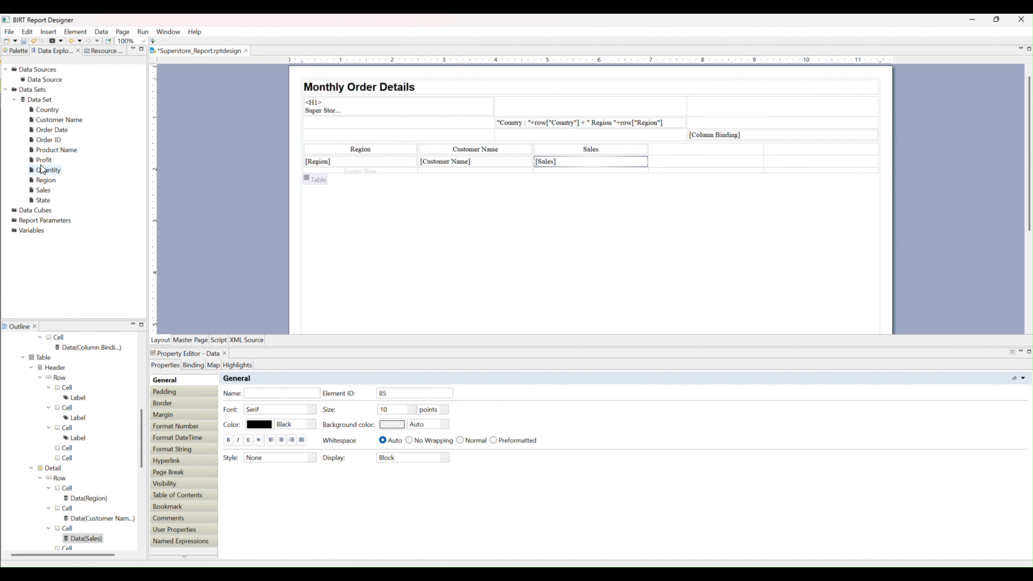
pyautogui.moveTo(41, 159); pyautogui.dragTo(697, 164)
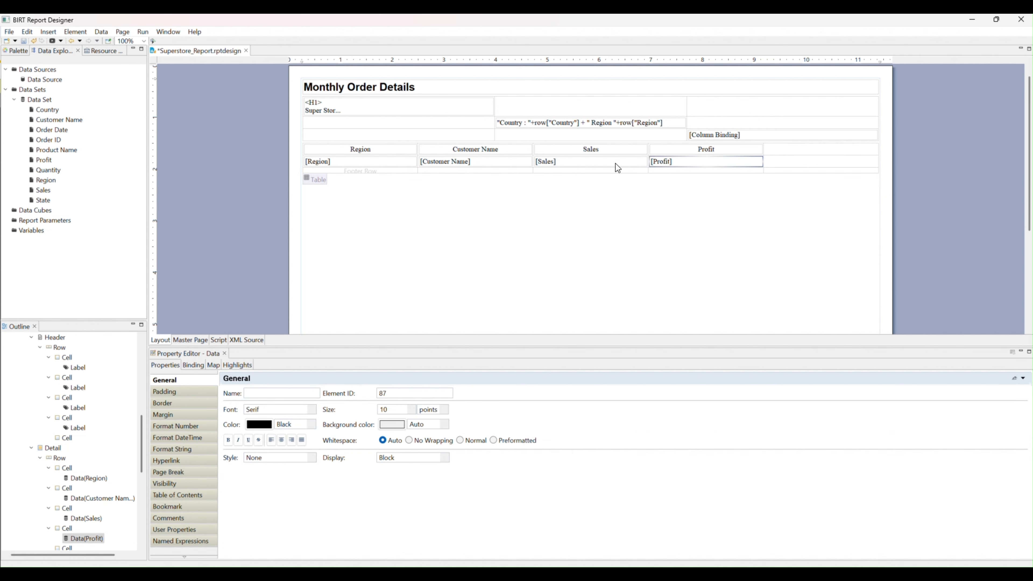
pyautogui.moveTo(44, 170); pyautogui.dragTo(822, 159)
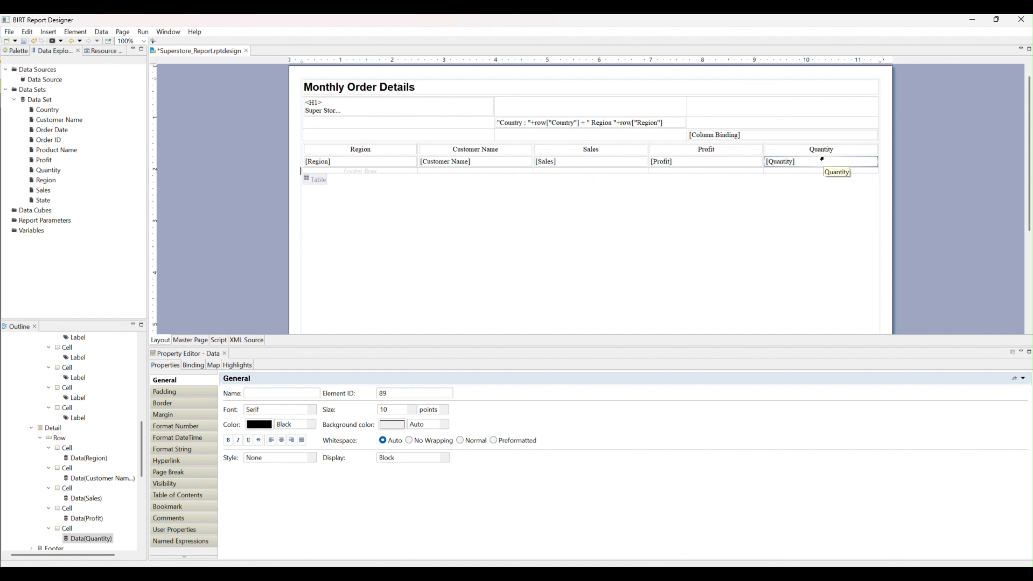
pyautogui.hotkey('ctrl', 's')
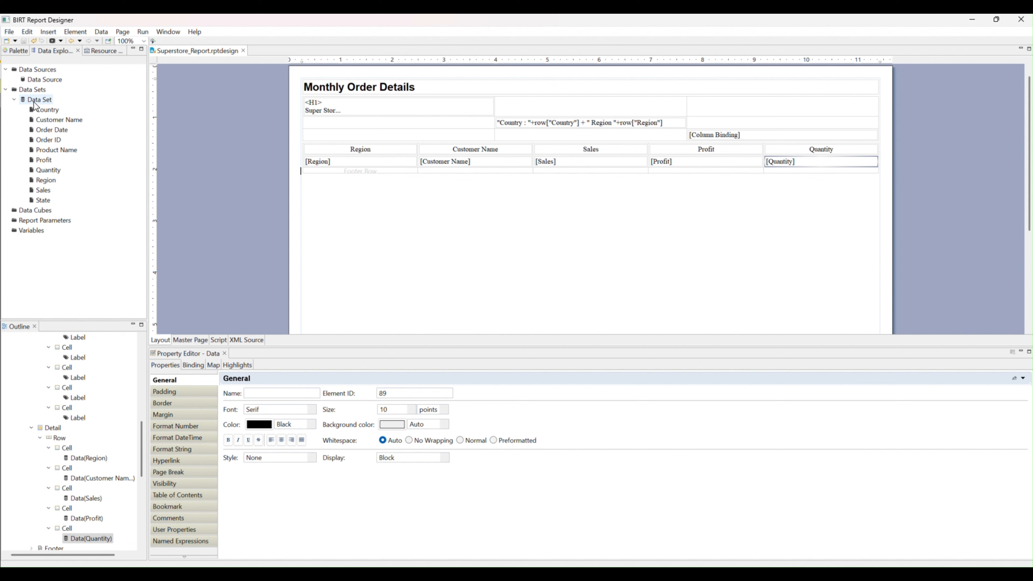
# Add the whole data set below the first table as a second table, binding only Customer Name, State, Sales and Quantity.
pyautogui.moveTo(33, 99); pyautogui.dragTo(334, 231)
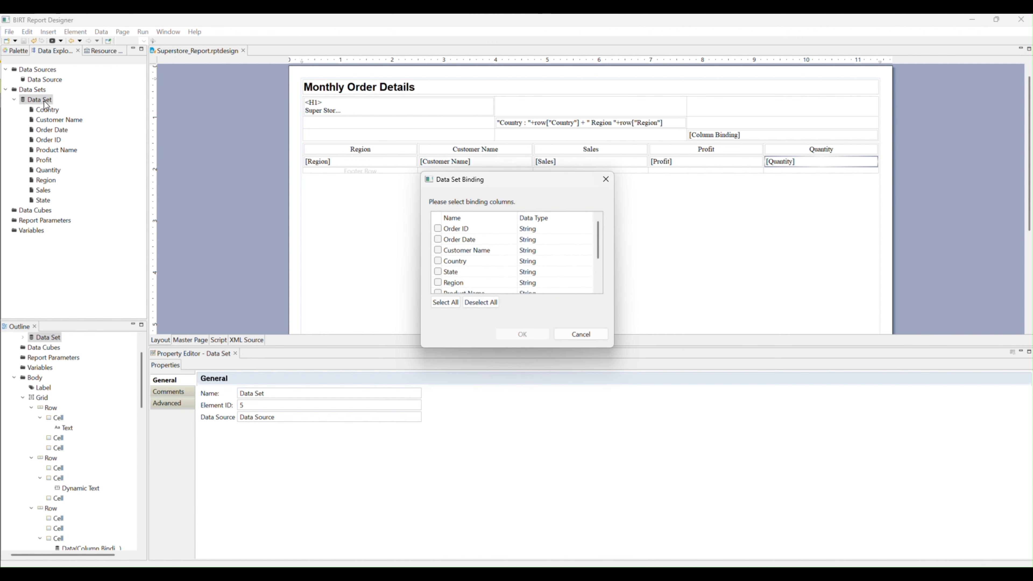
pyautogui.click(438, 250)
pyautogui.click(442, 273)
pyautogui.scroll(-1, 441, 274)
pyautogui.click(439, 272)
pyautogui.click(438, 282)
pyautogui.click(503, 334)
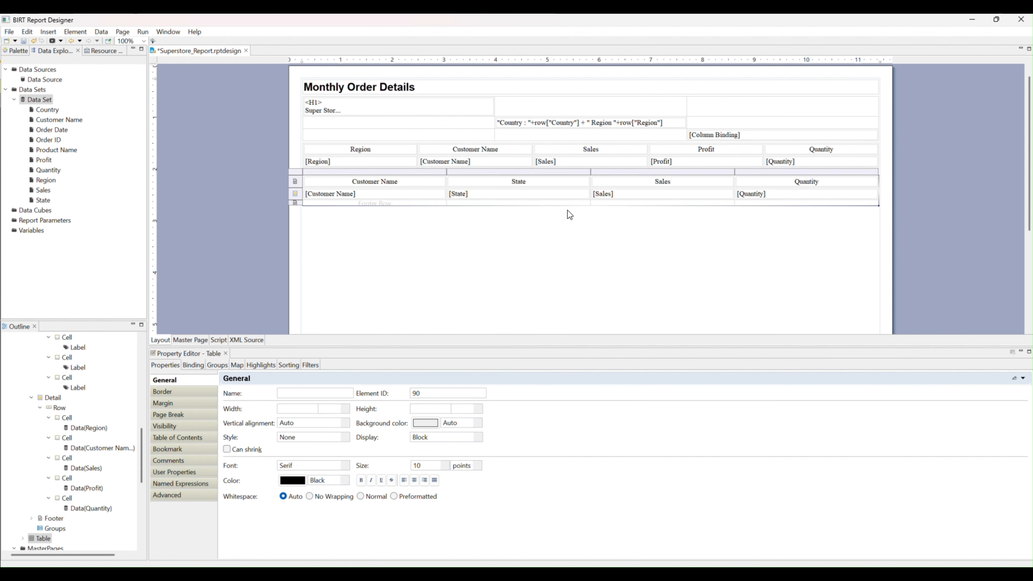
# Save the report with both tables and refresh its preview in the BIRT Report Viewer.
pyautogui.hotkey('ctrl', 's')
pyautogui.click(741, 534)
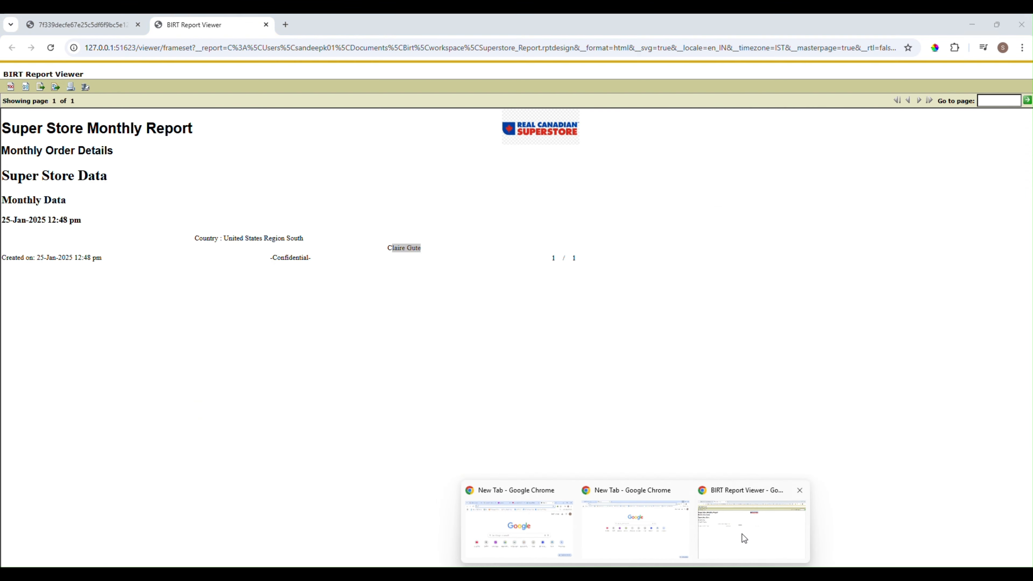
pyautogui.click(51, 48)
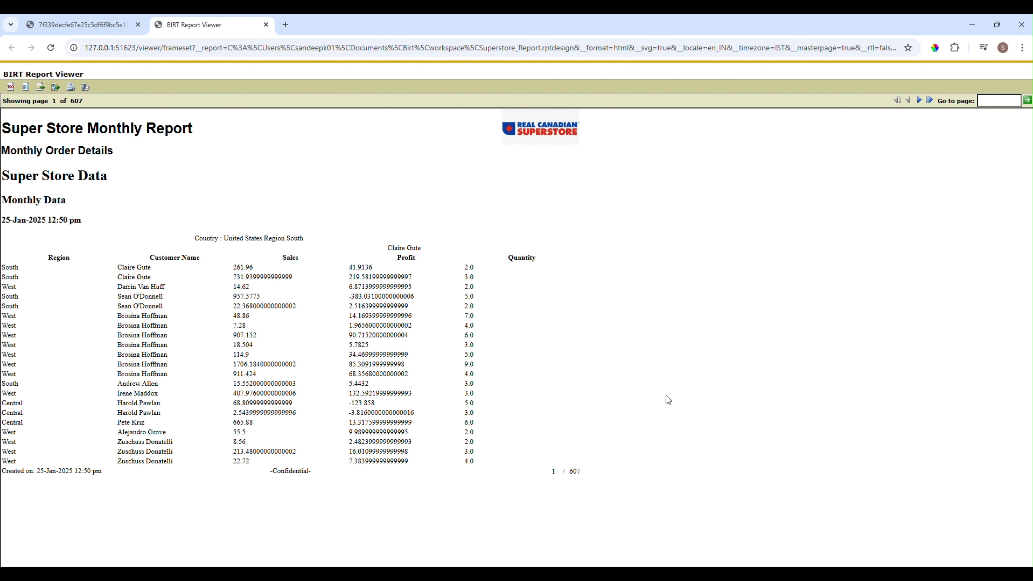
# Page through the previewed report, including its last pages, to examine the rows of both tables.
pyautogui.click(919, 100)
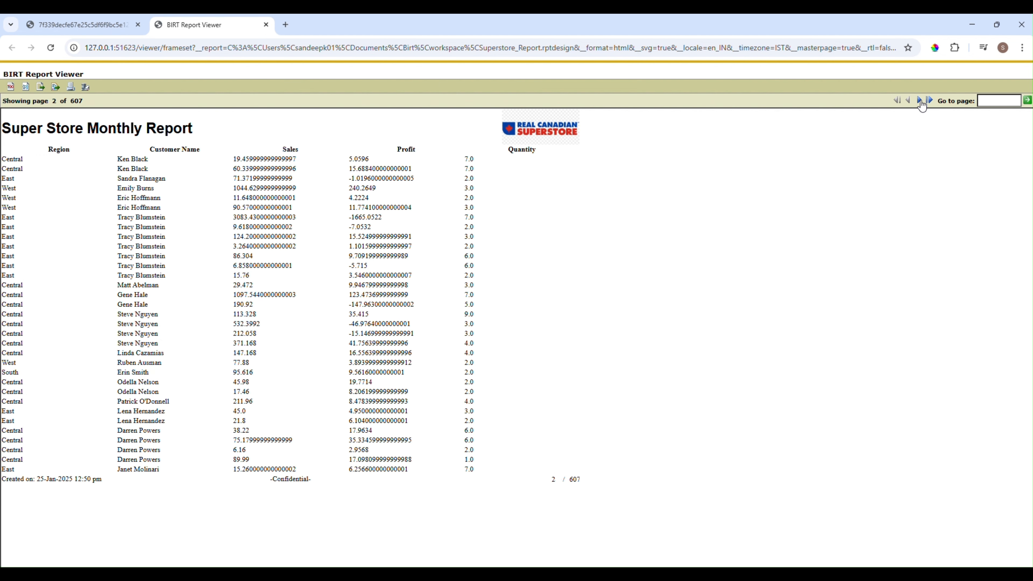
pyautogui.click(920, 100)
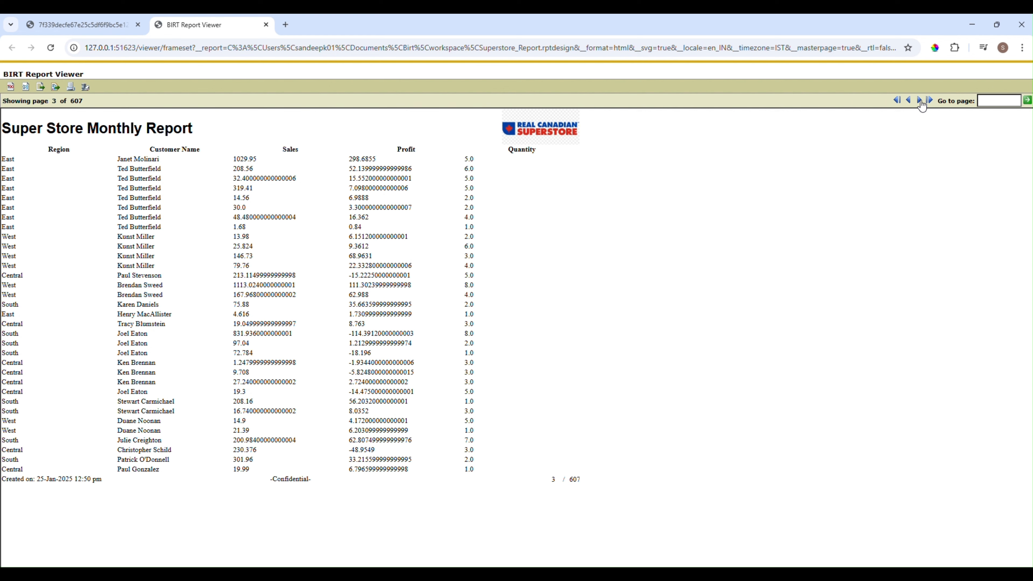
pyautogui.click(919, 101)
pyautogui.click(930, 101)
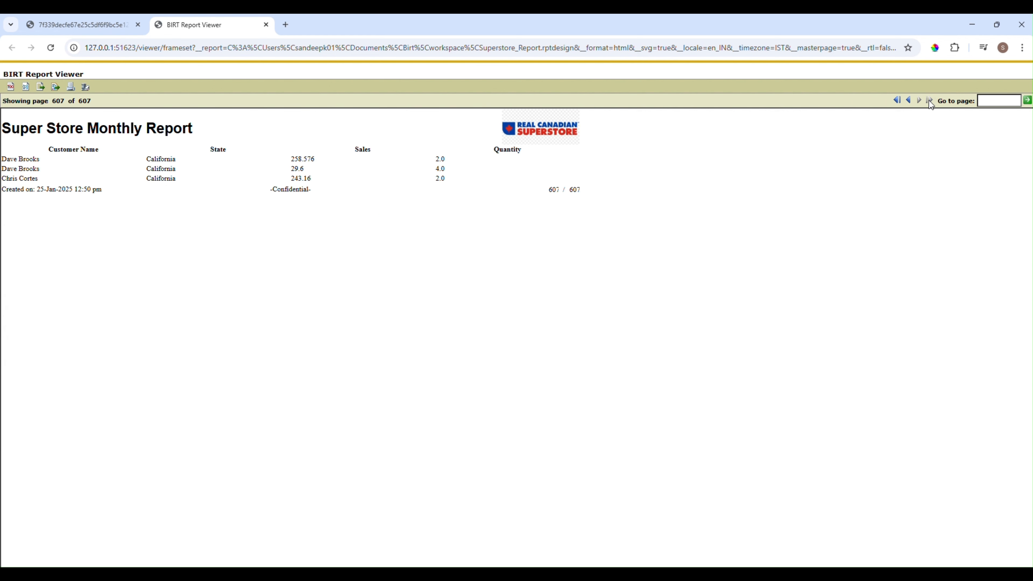
pyautogui.click(908, 101)
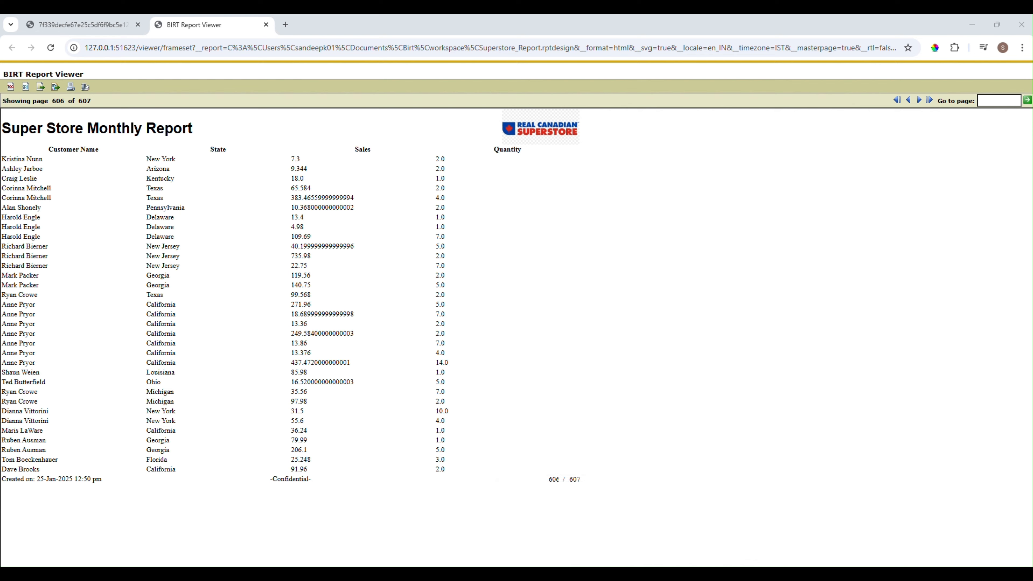
# Return to BIRT Report Designer and delete both tables below the grid.
pyautogui.click(564, 577)
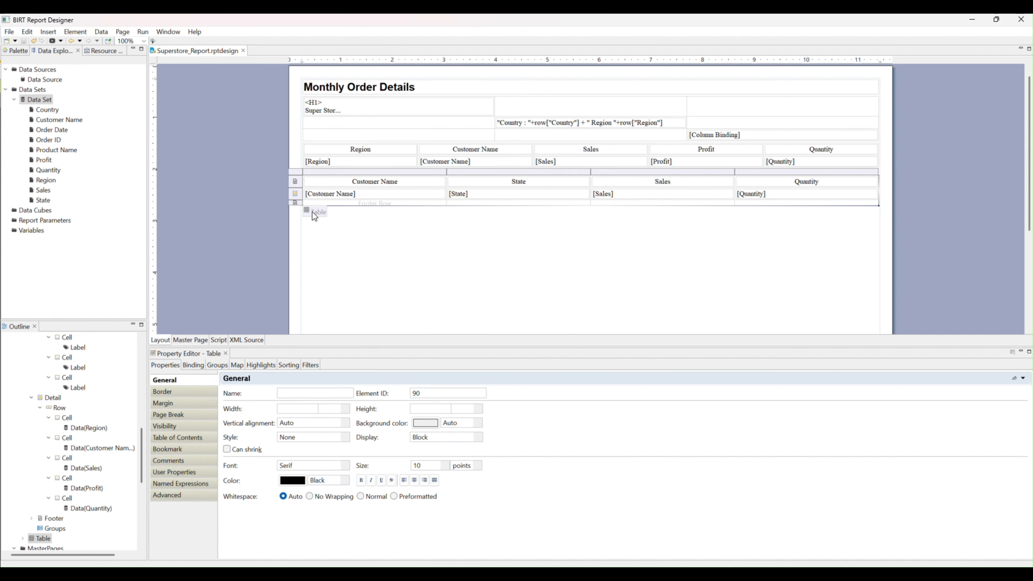
pyautogui.press('Delete')
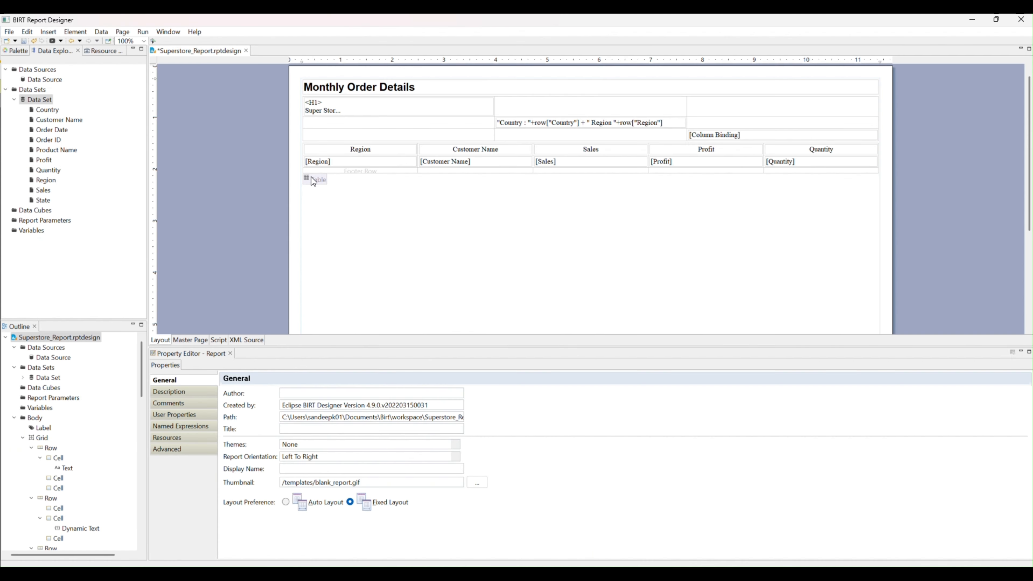
pyautogui.click(310, 178)
pyautogui.press('Delete')
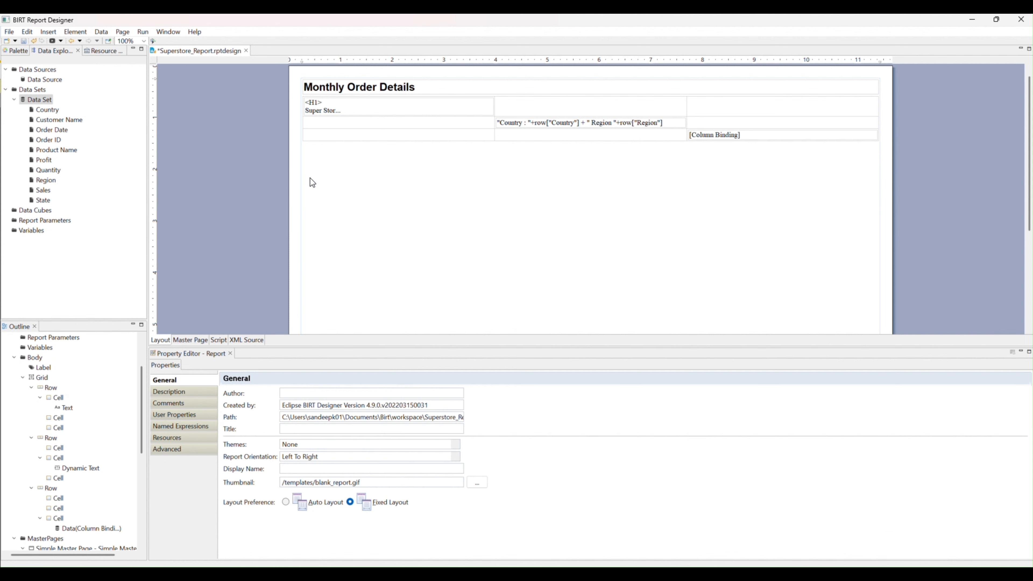
pyautogui.click(15, 51)
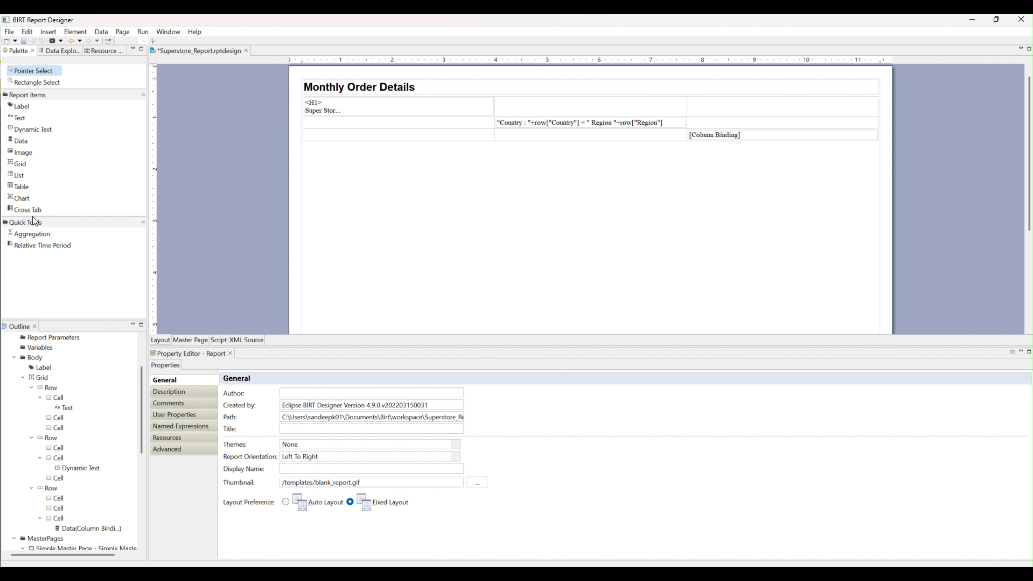
pyautogui.click(56, 222)
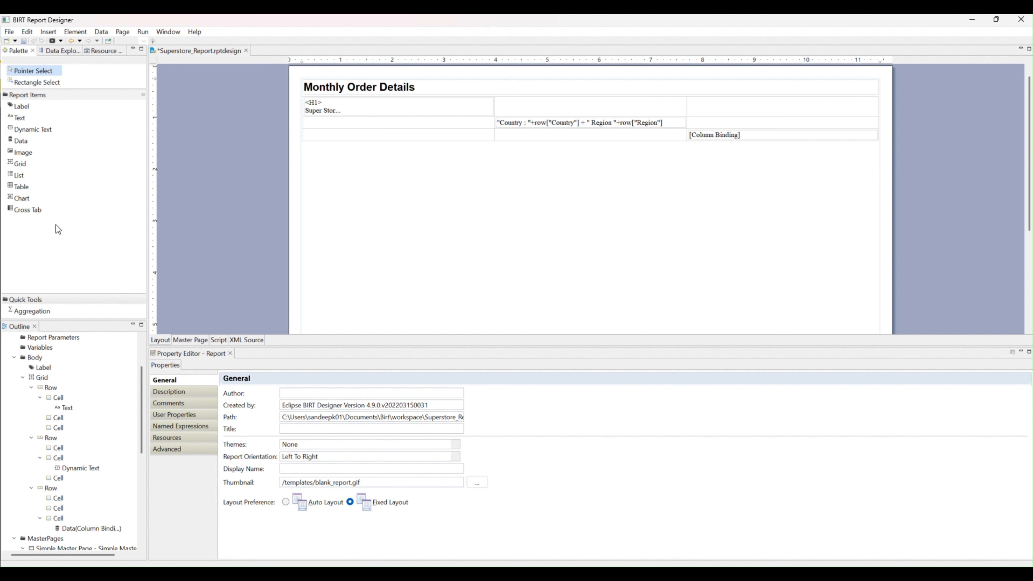
pyautogui.click(47, 312)
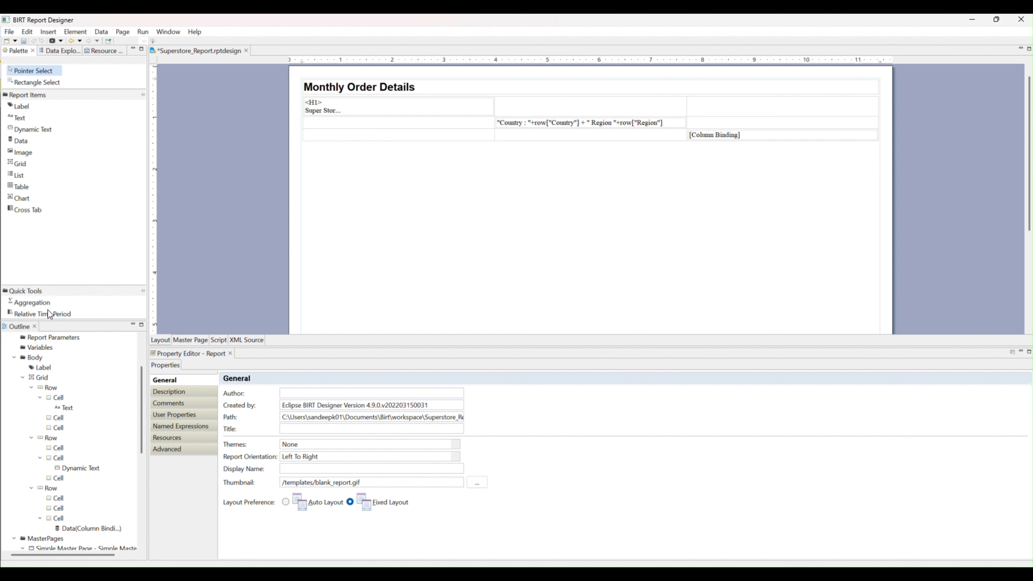